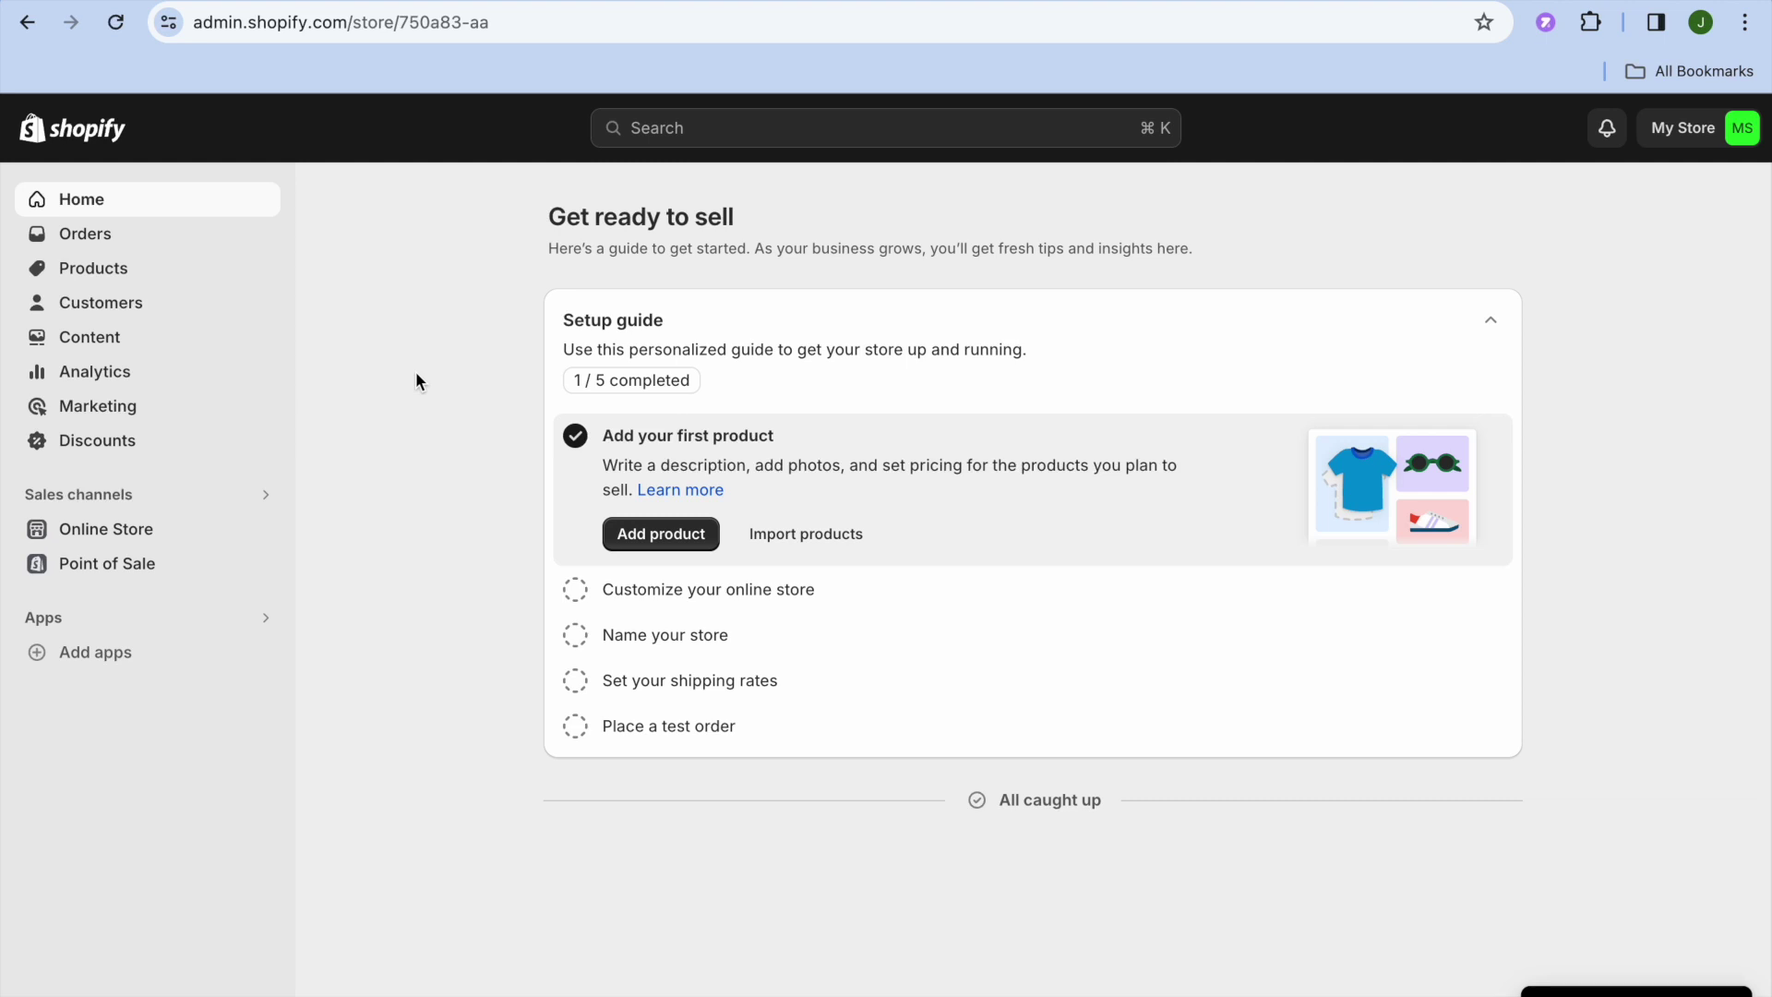
Step: Search the Shopify App Store for "upp" and open the UpPromote Affiliate Marketing listing
click(160, 656)
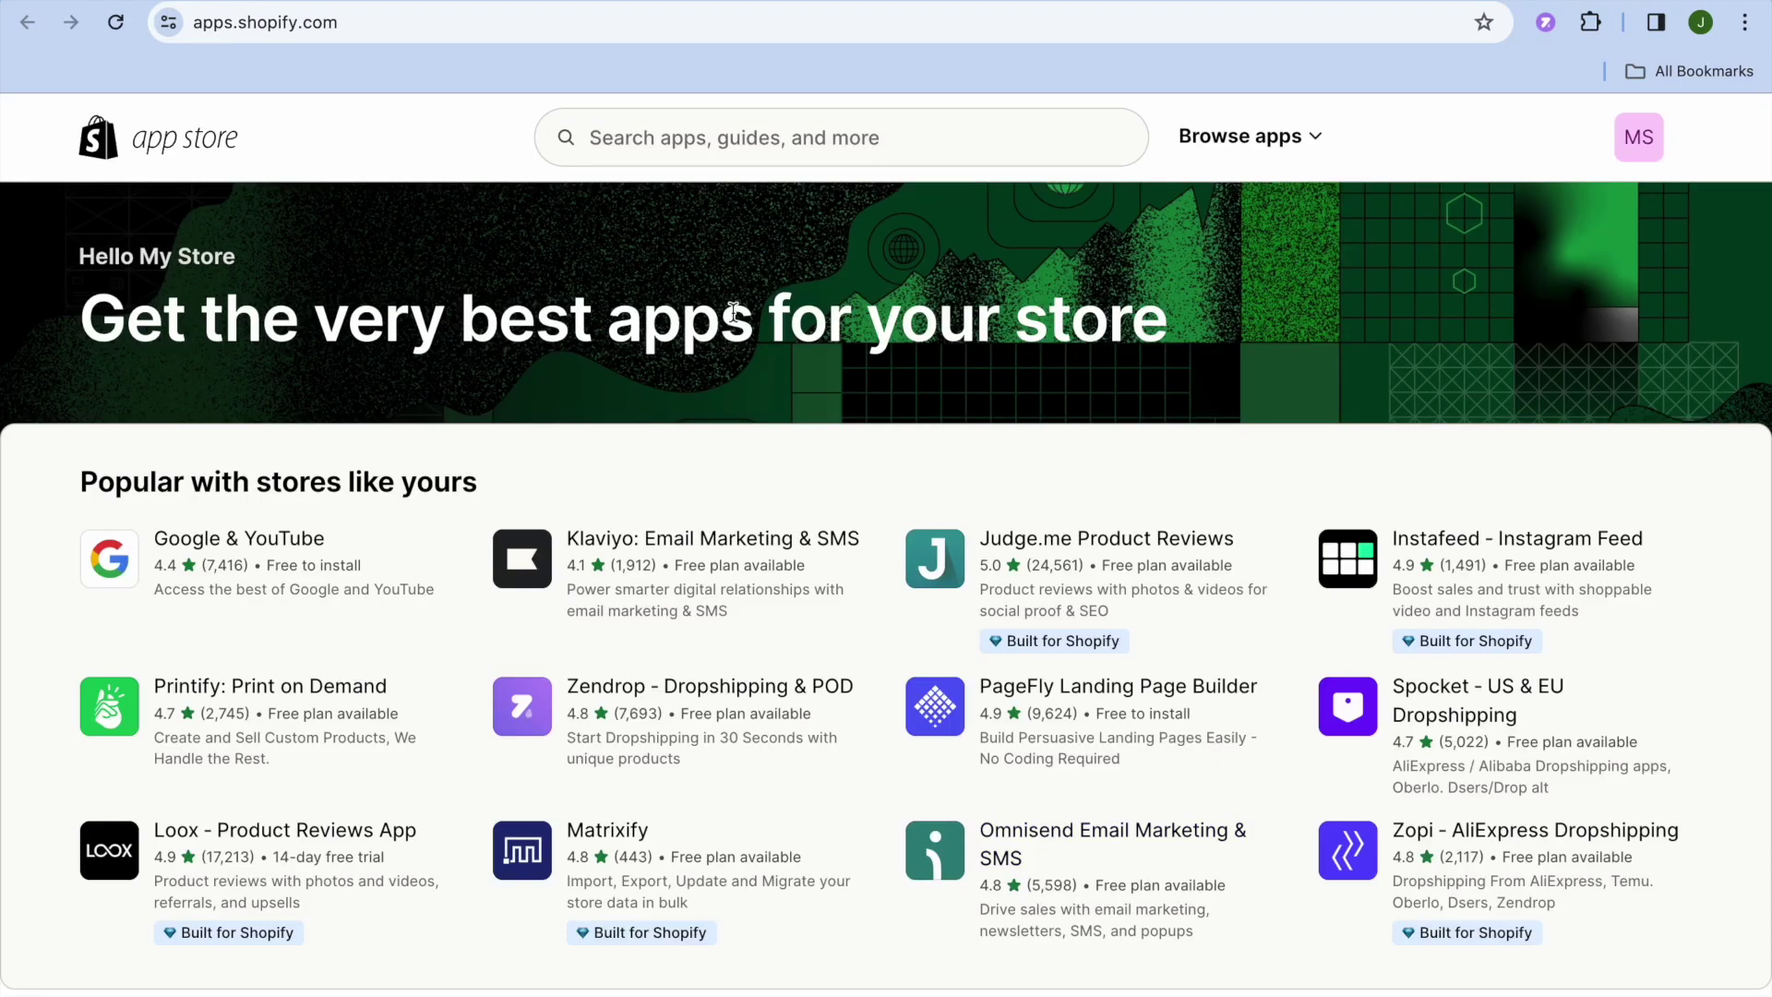
click(689, 144)
text(u)
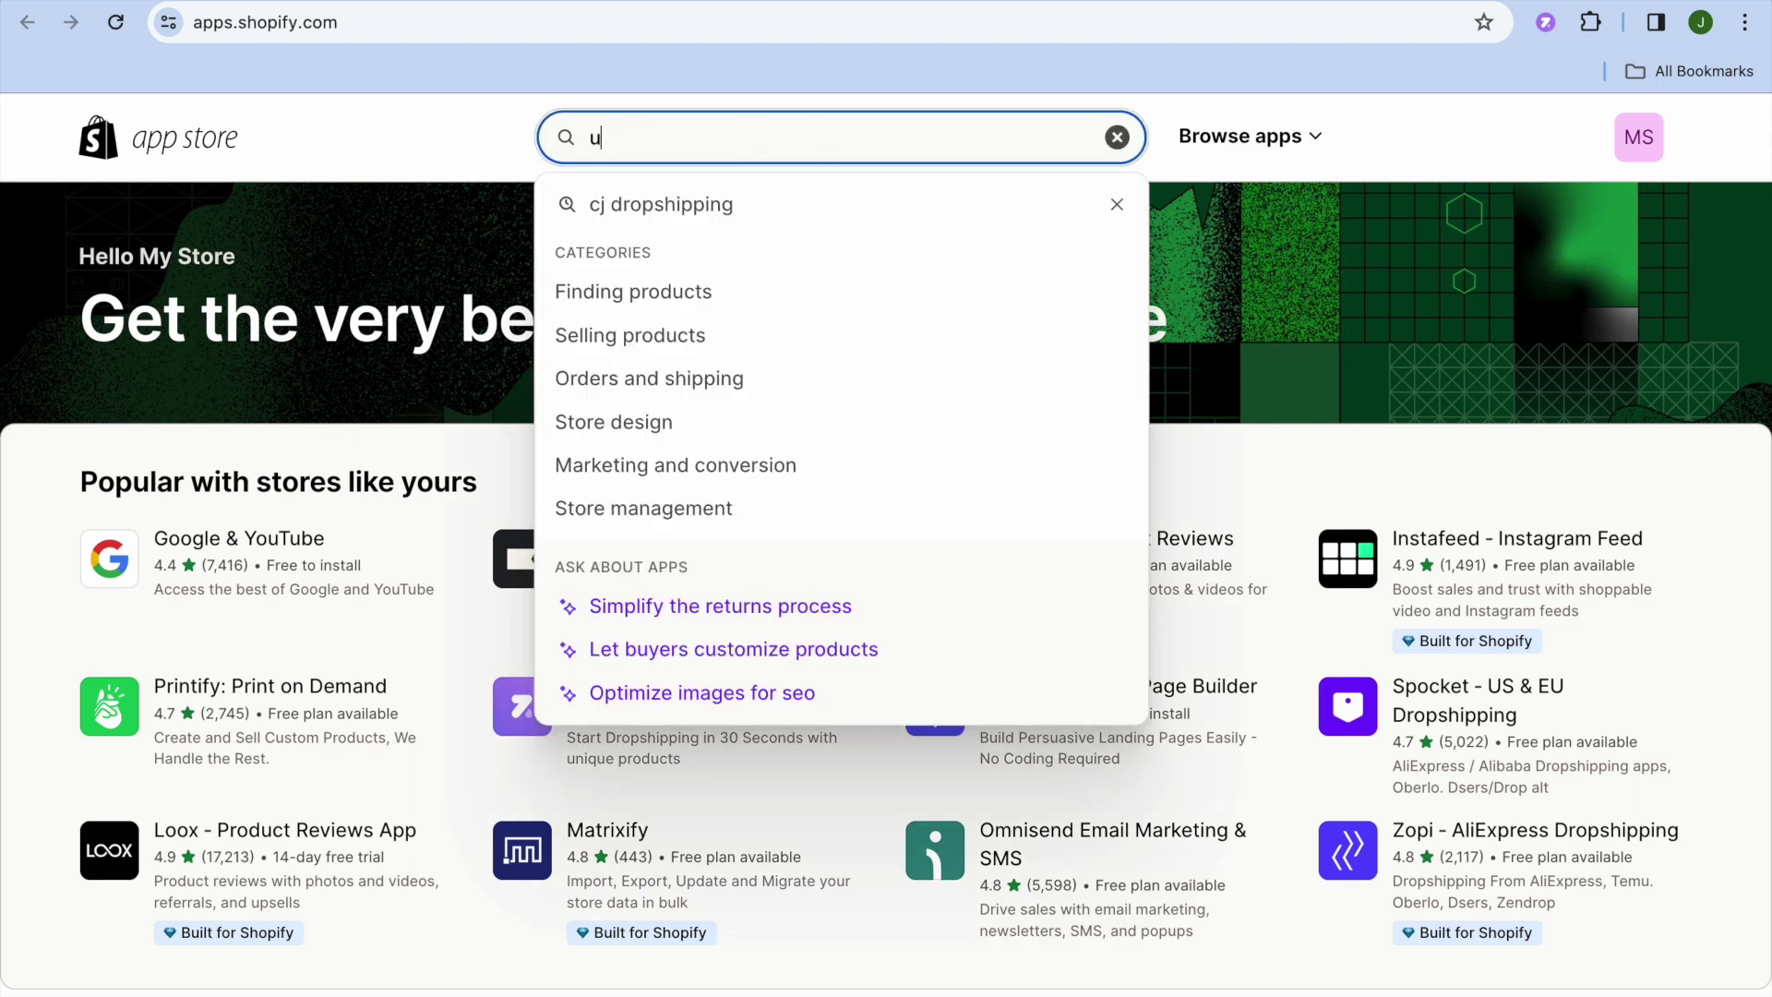
text(pp)
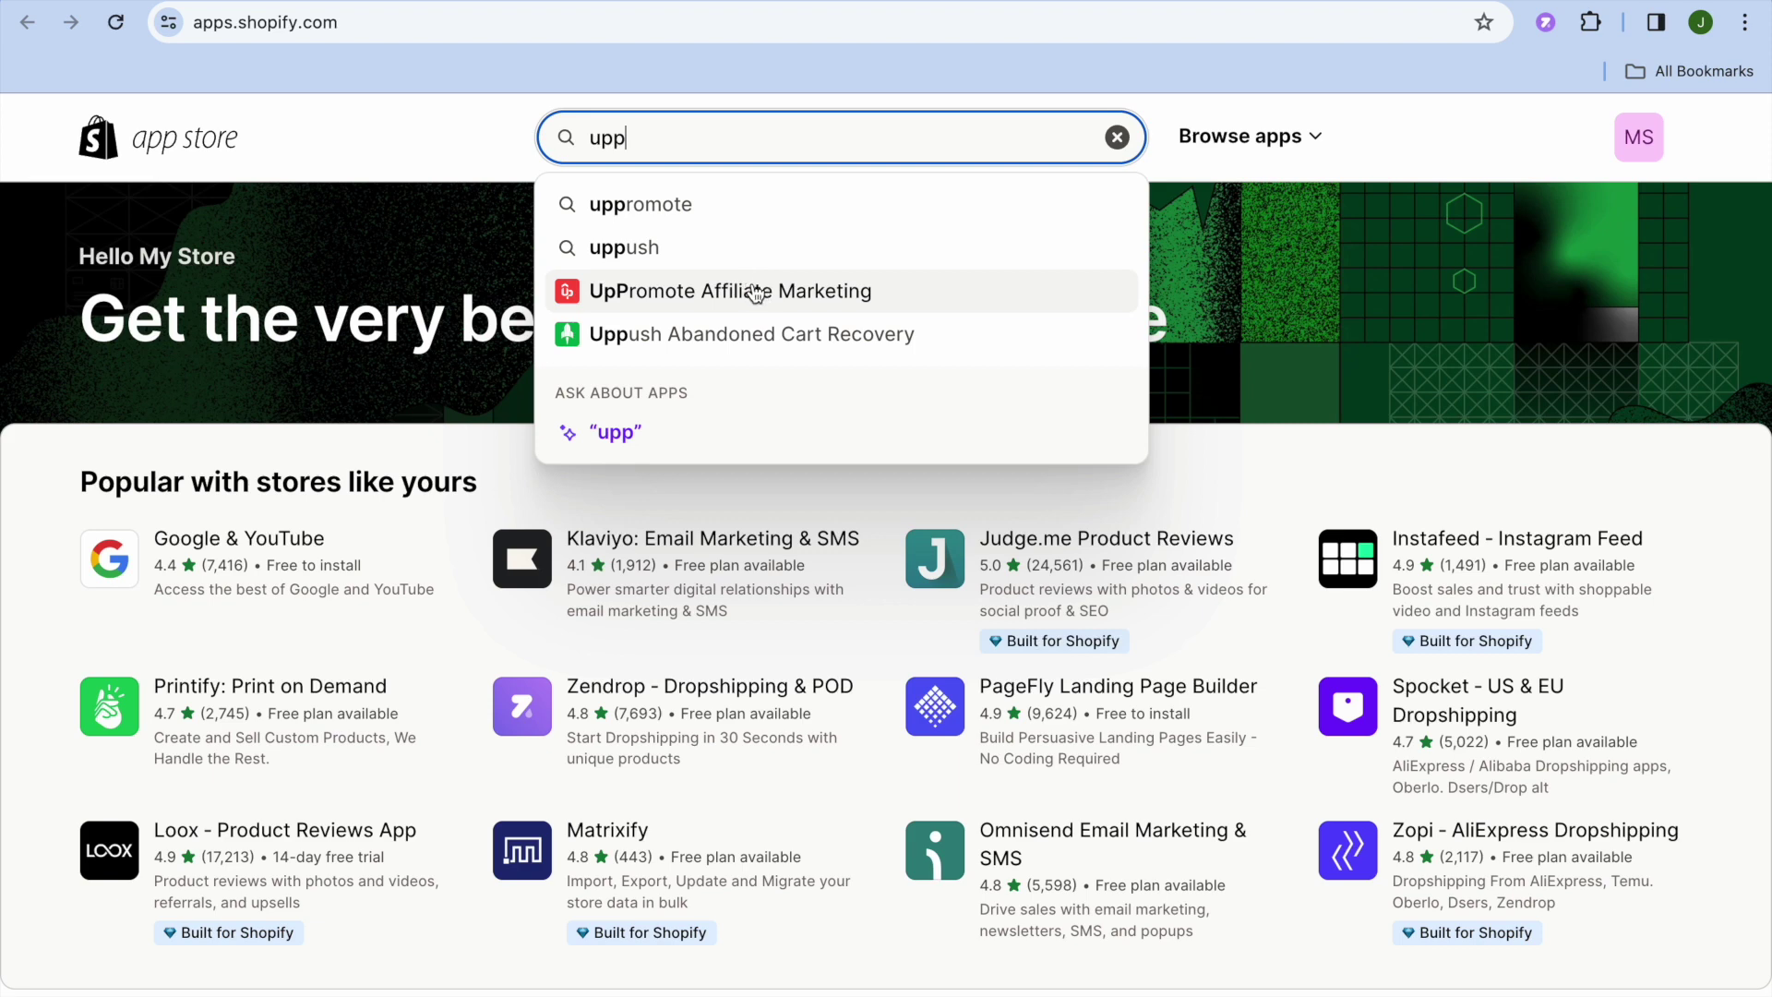
click(755, 292)
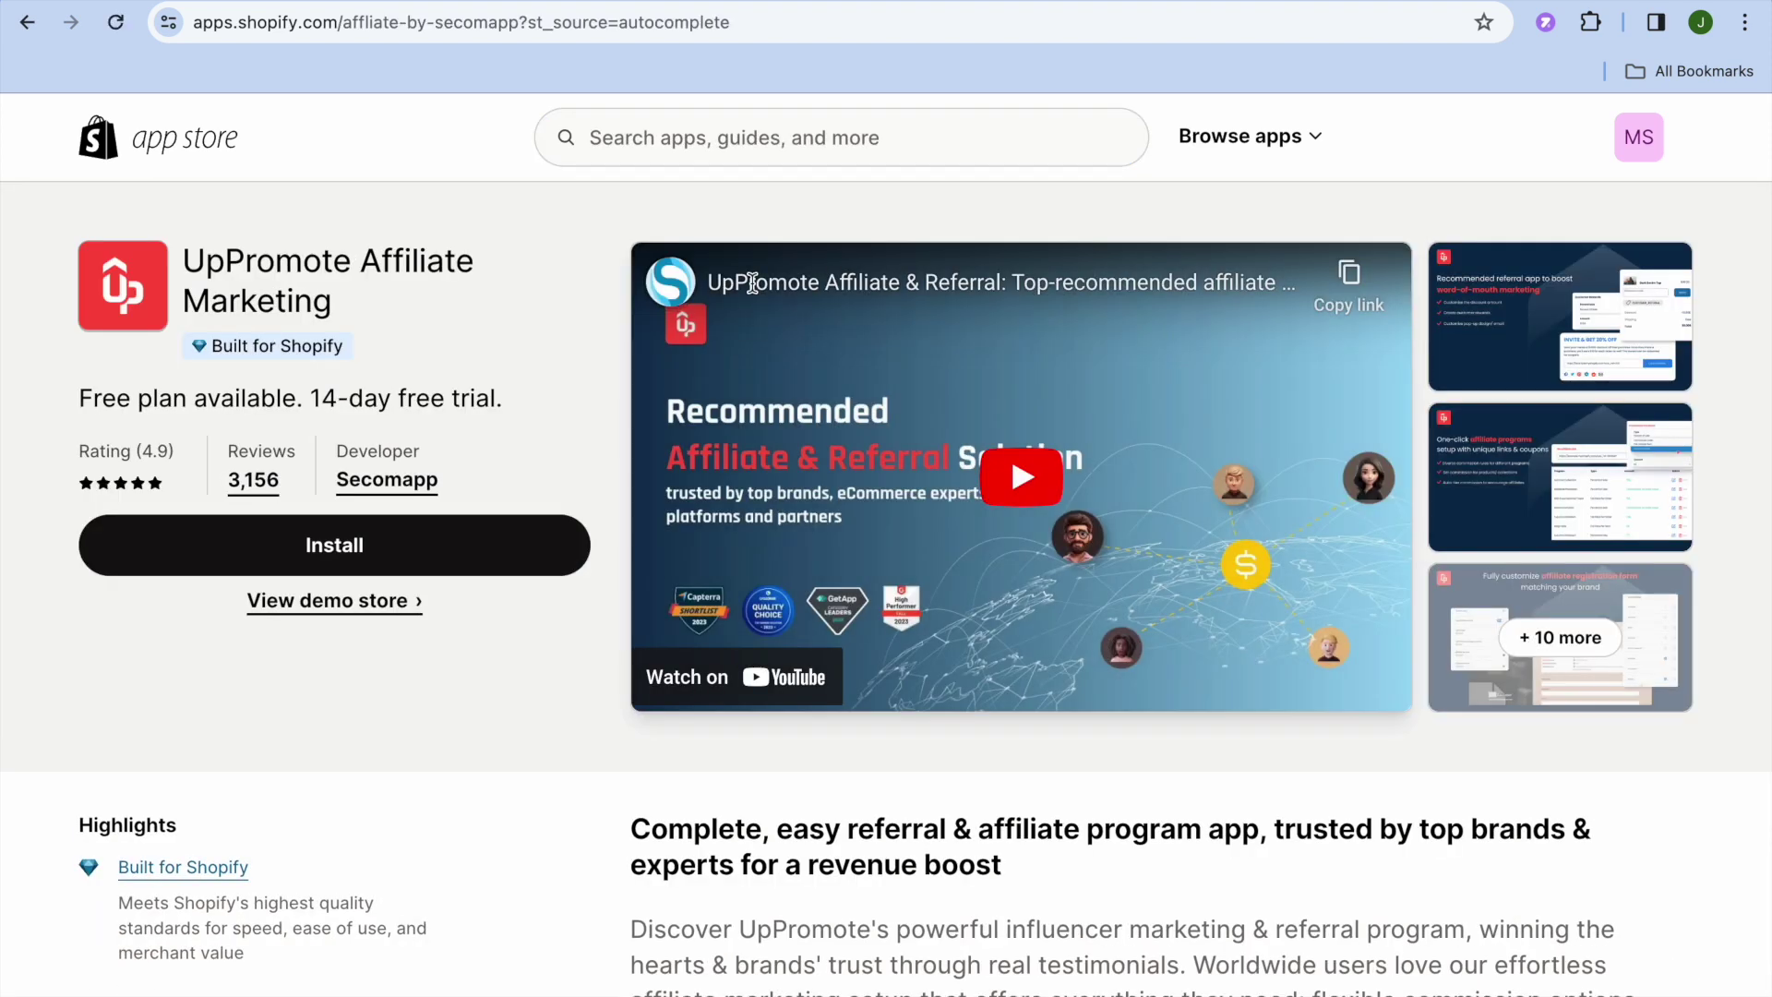
Step: Examine the UpPromote listing's features, pricing plans and merchant reviews
click(564, 641)
scroll(566, 647, down, 8)
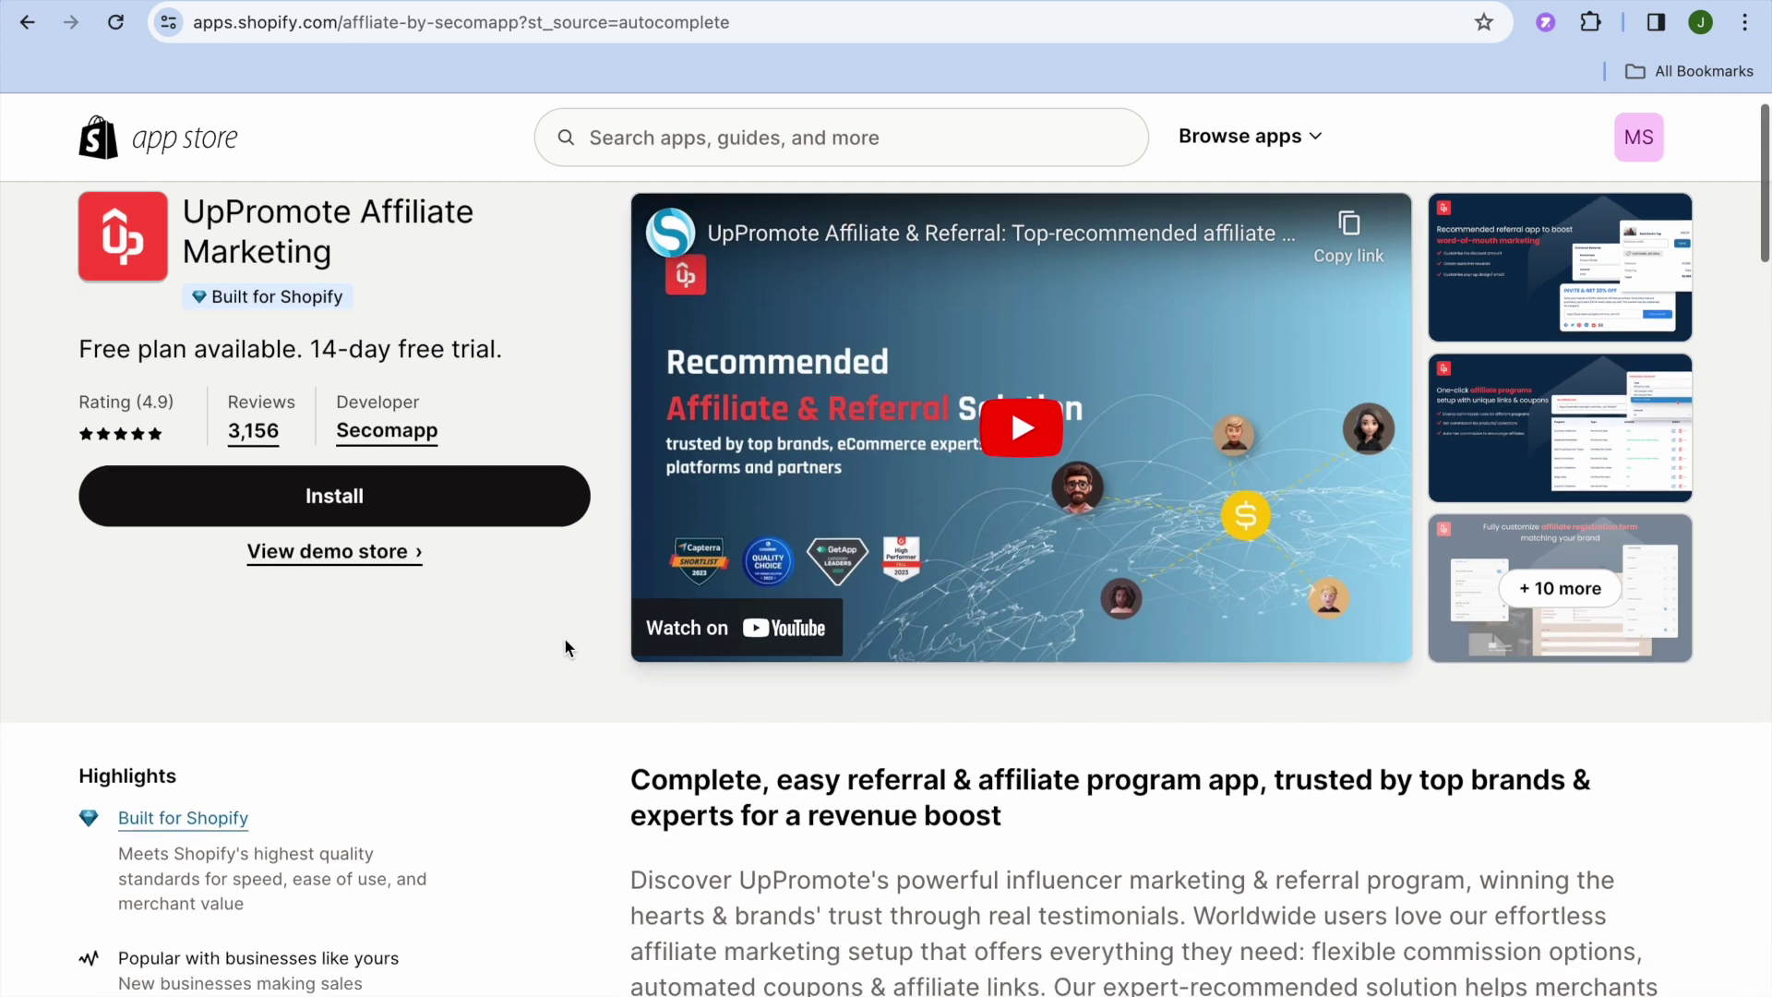
scroll(565, 643, down, 8)
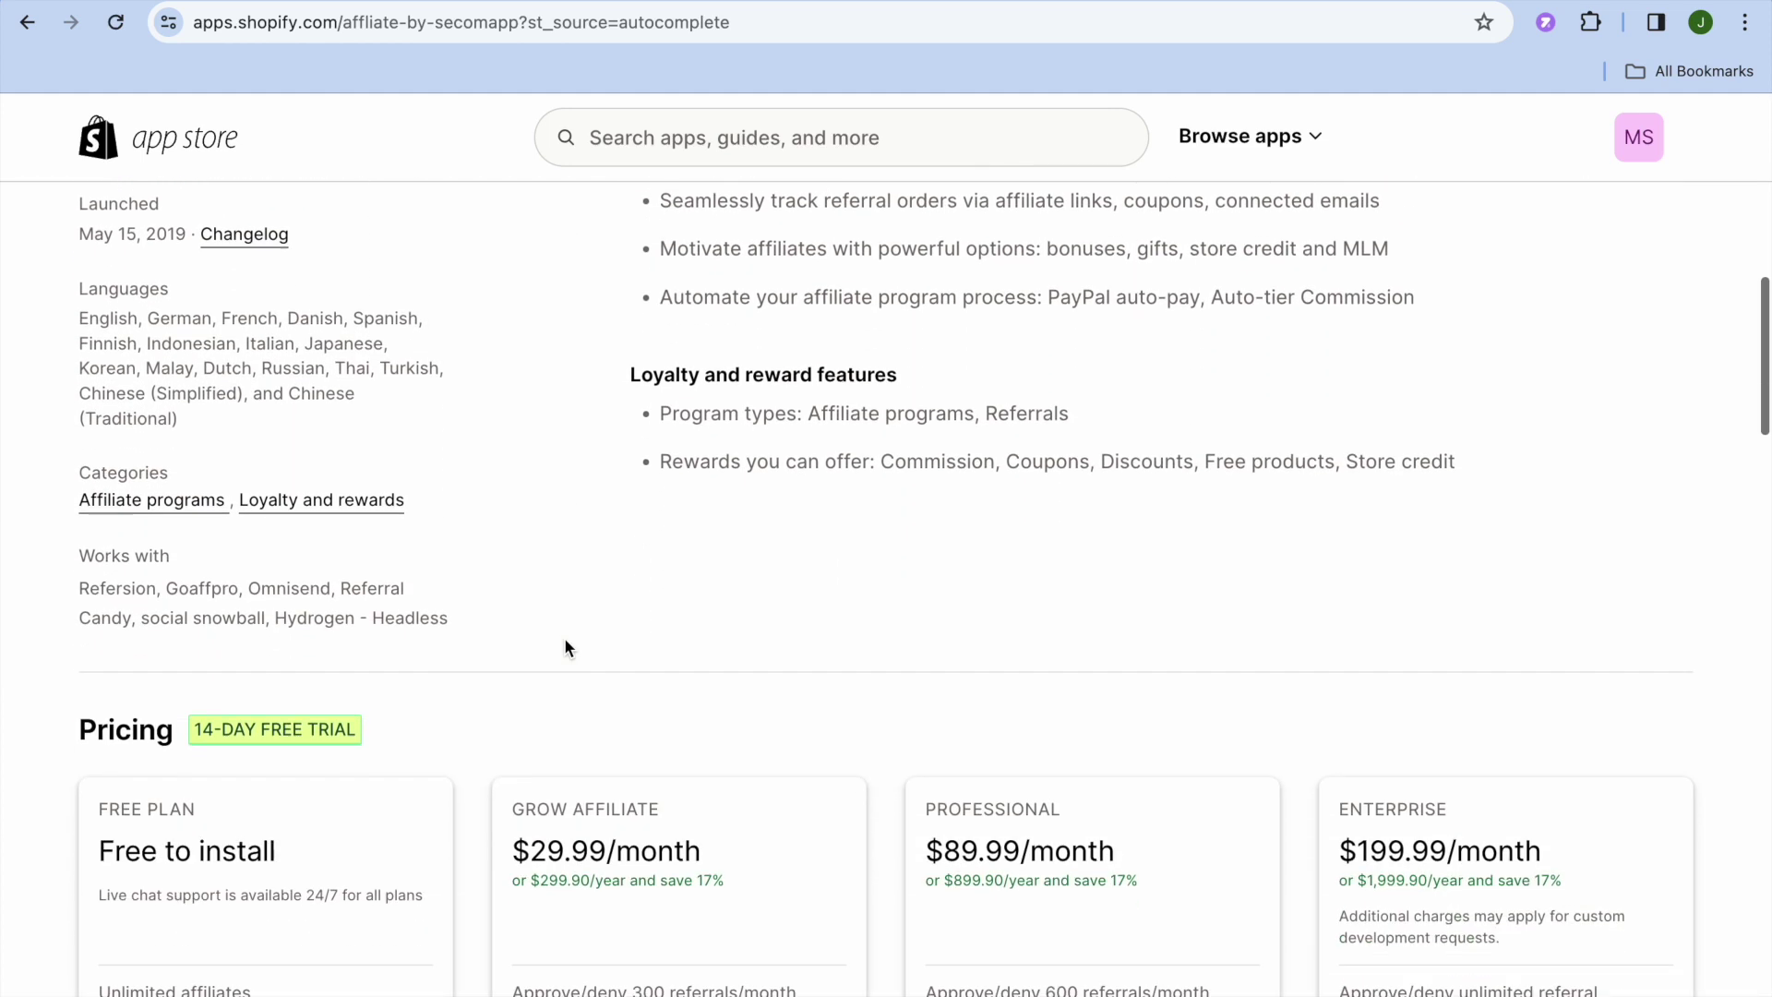
scroll(565, 639, down, 6)
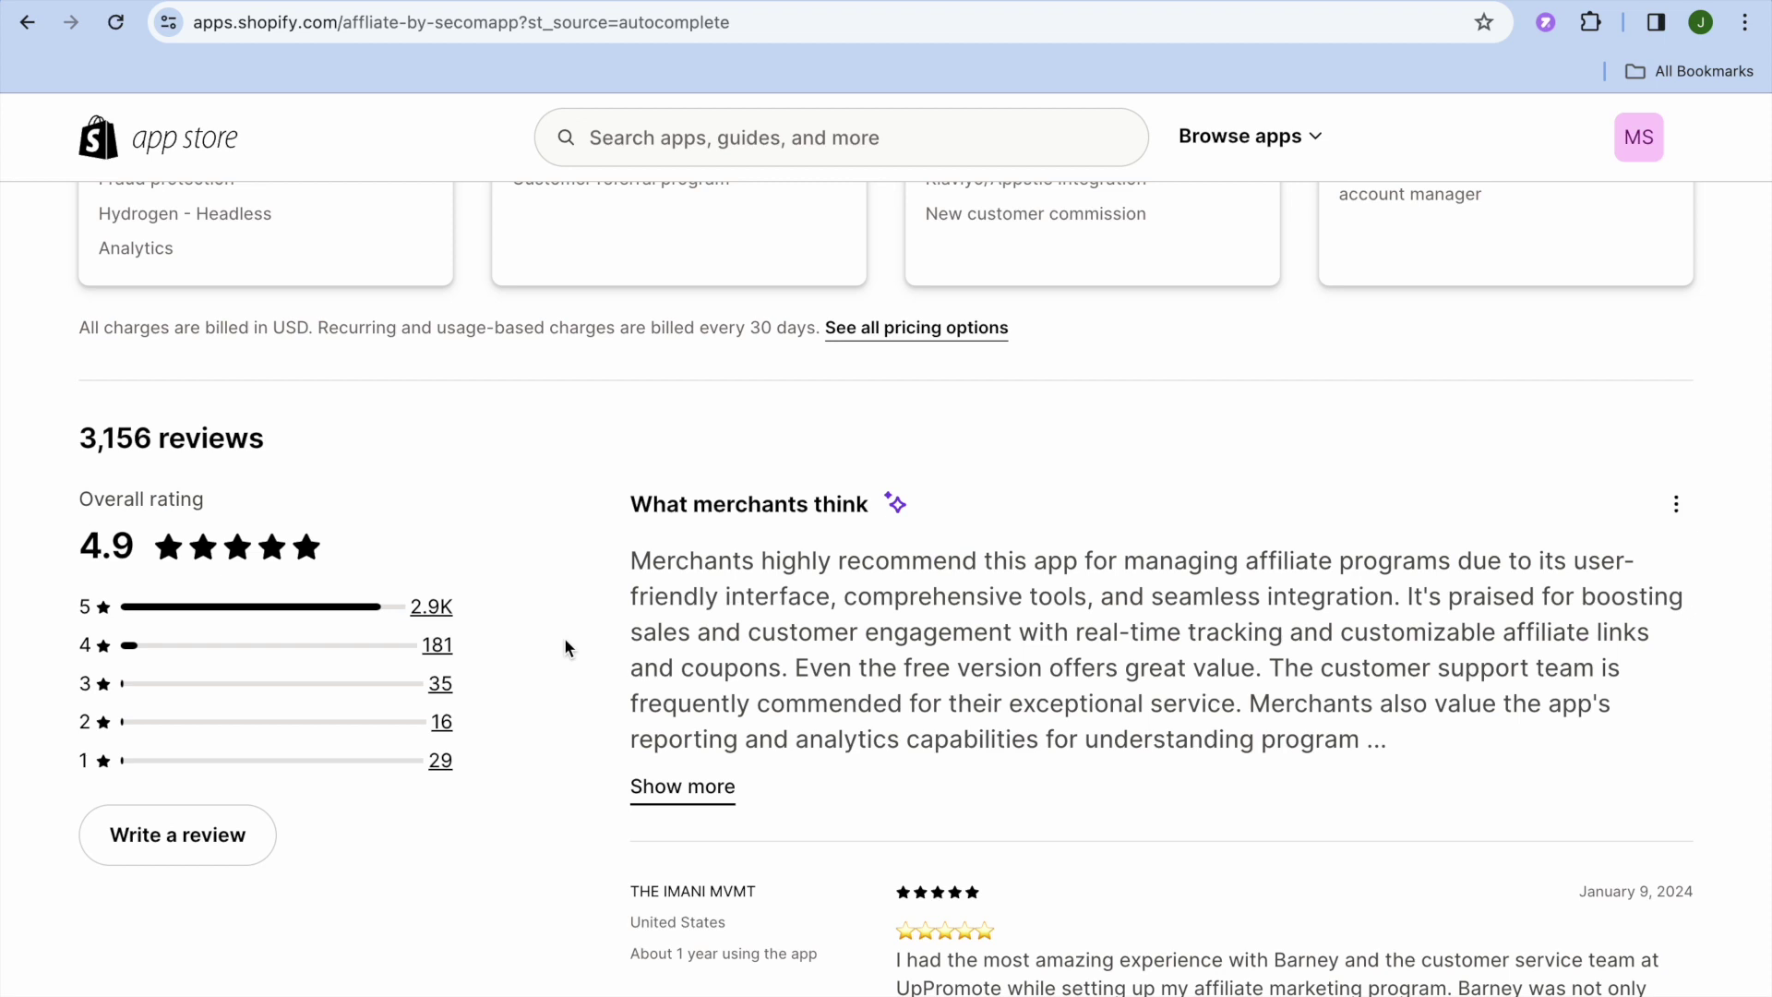
scroll(565, 646, up, 5)
scroll(565, 646, up, 3)
scroll(565, 646, down, 1)
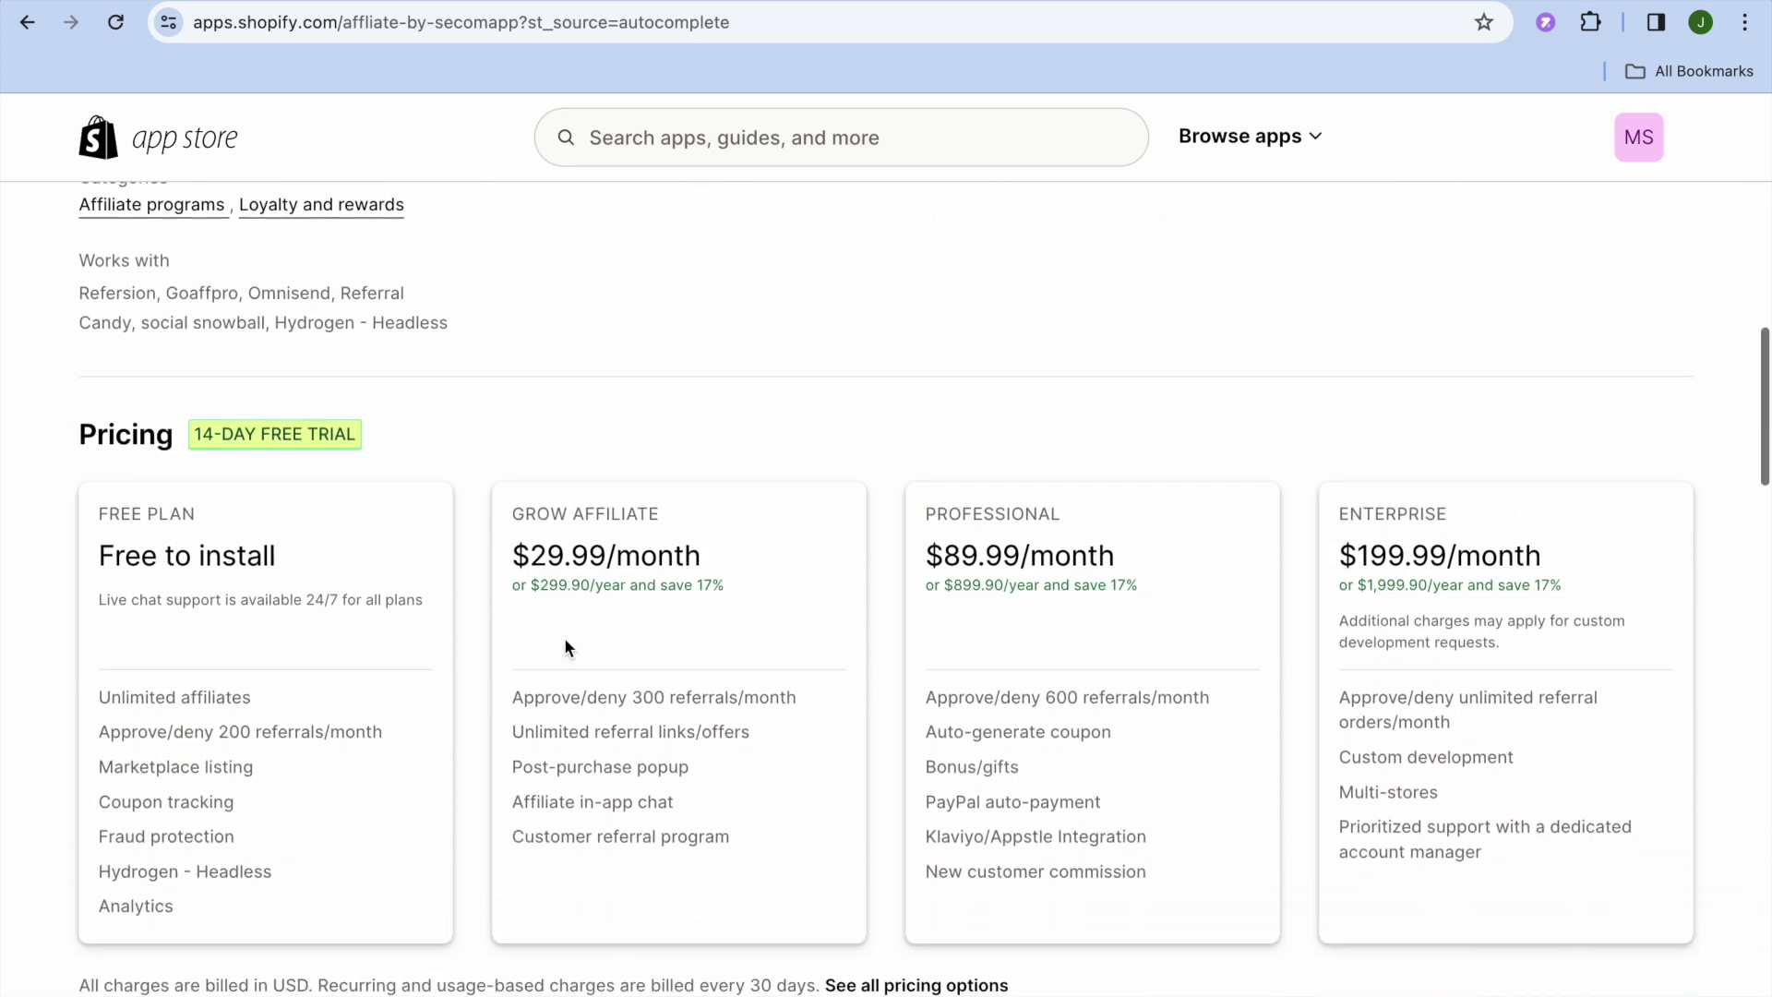
scroll(564, 646, down, 1)
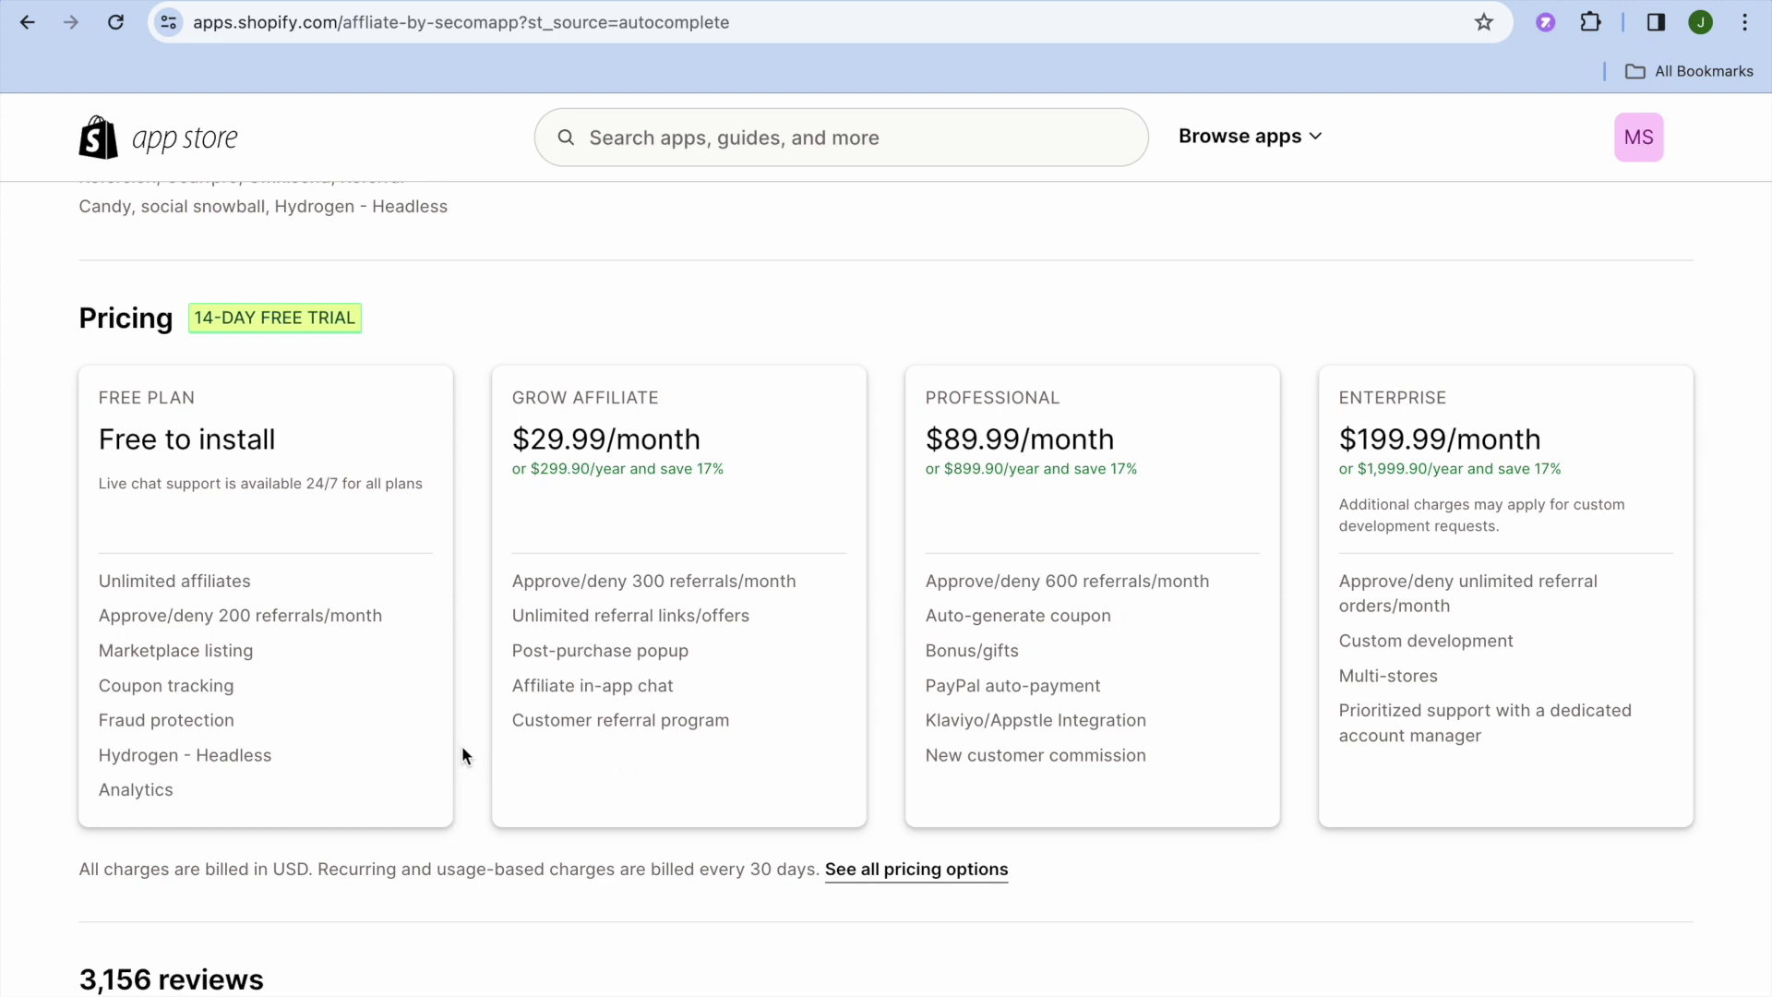
Step: Install UpPromote Affiliate Marketing on the store and approve its requested data access
scroll(462, 755, up, 8)
scroll(463, 749, up, 8)
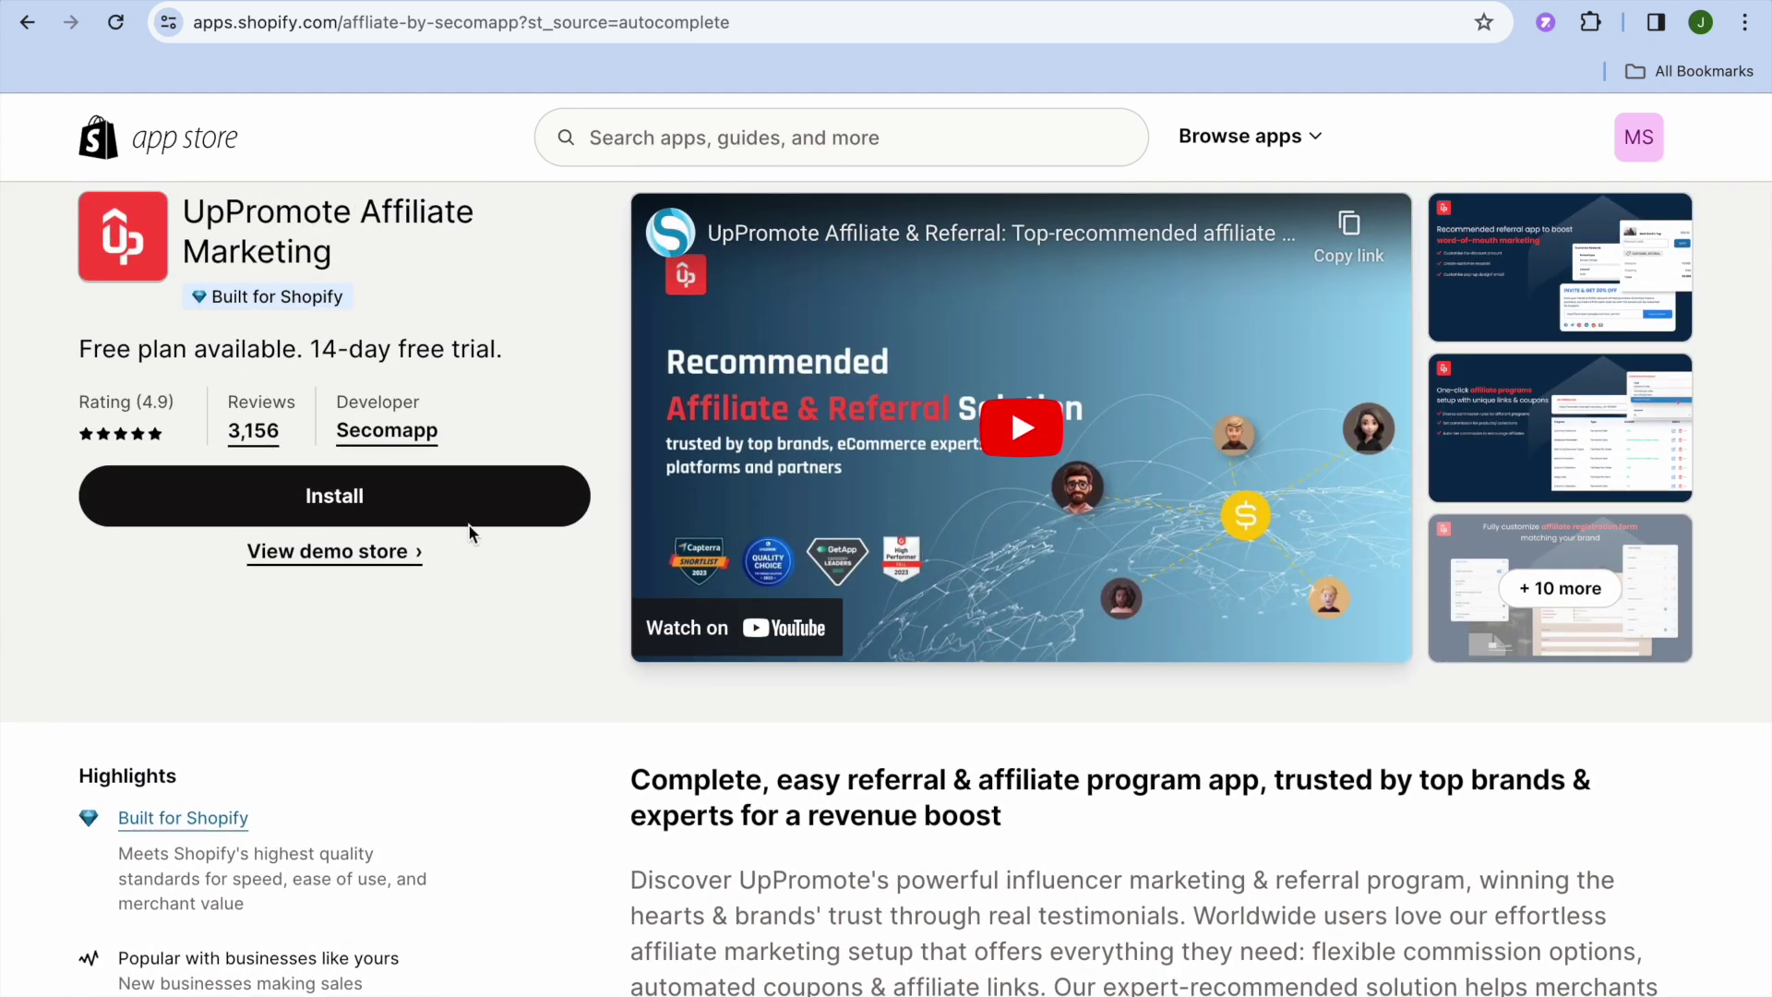
click(468, 515)
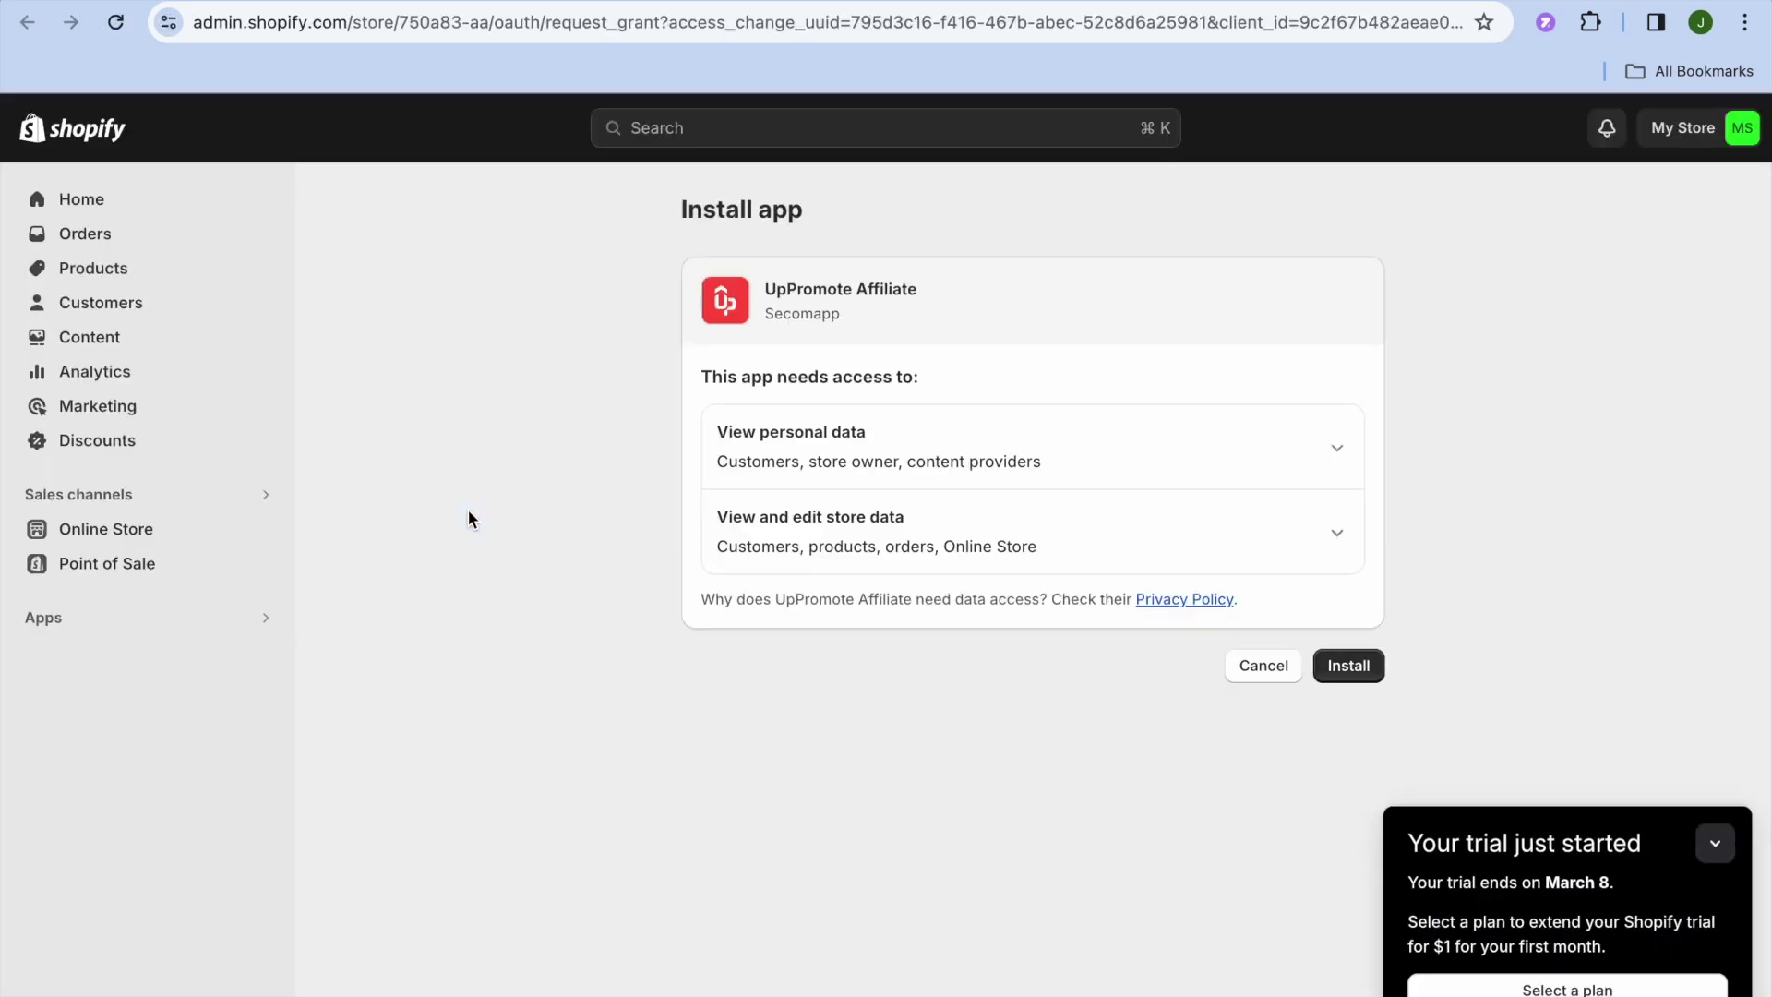
click(1340, 677)
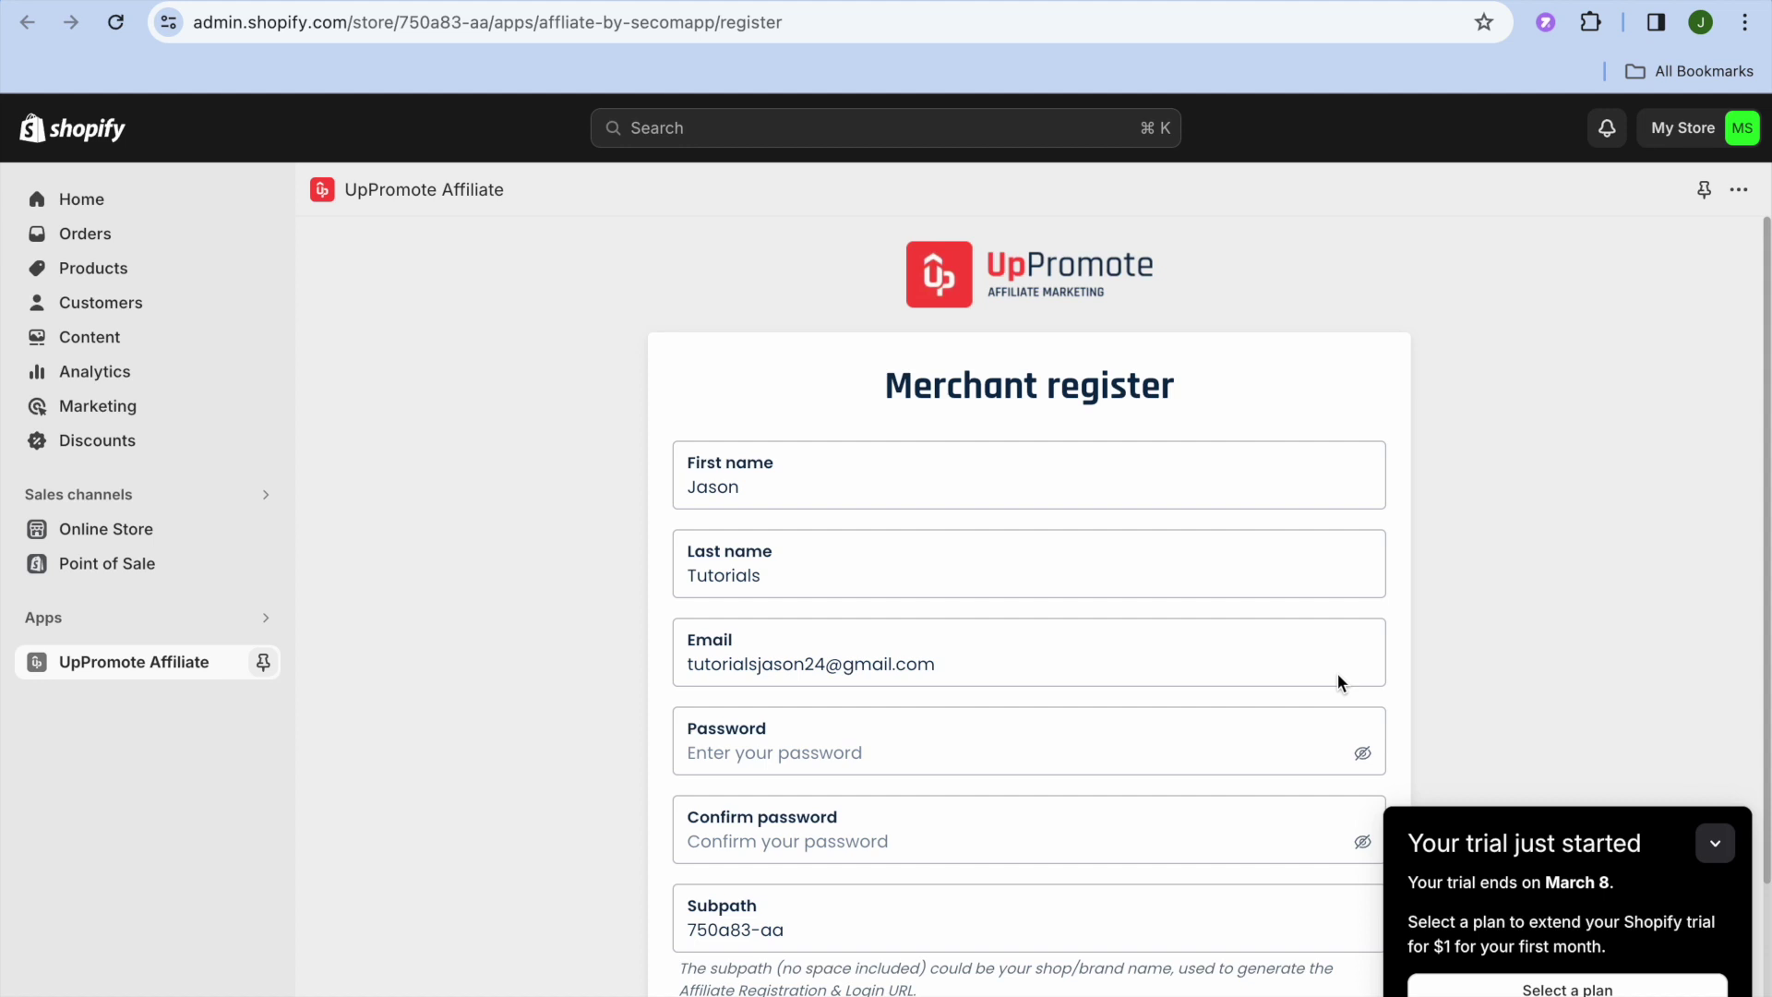
Step: Collapse the trial notice, fill in the account password and its confirmation on the Merchant register form, and submit it
click(1715, 843)
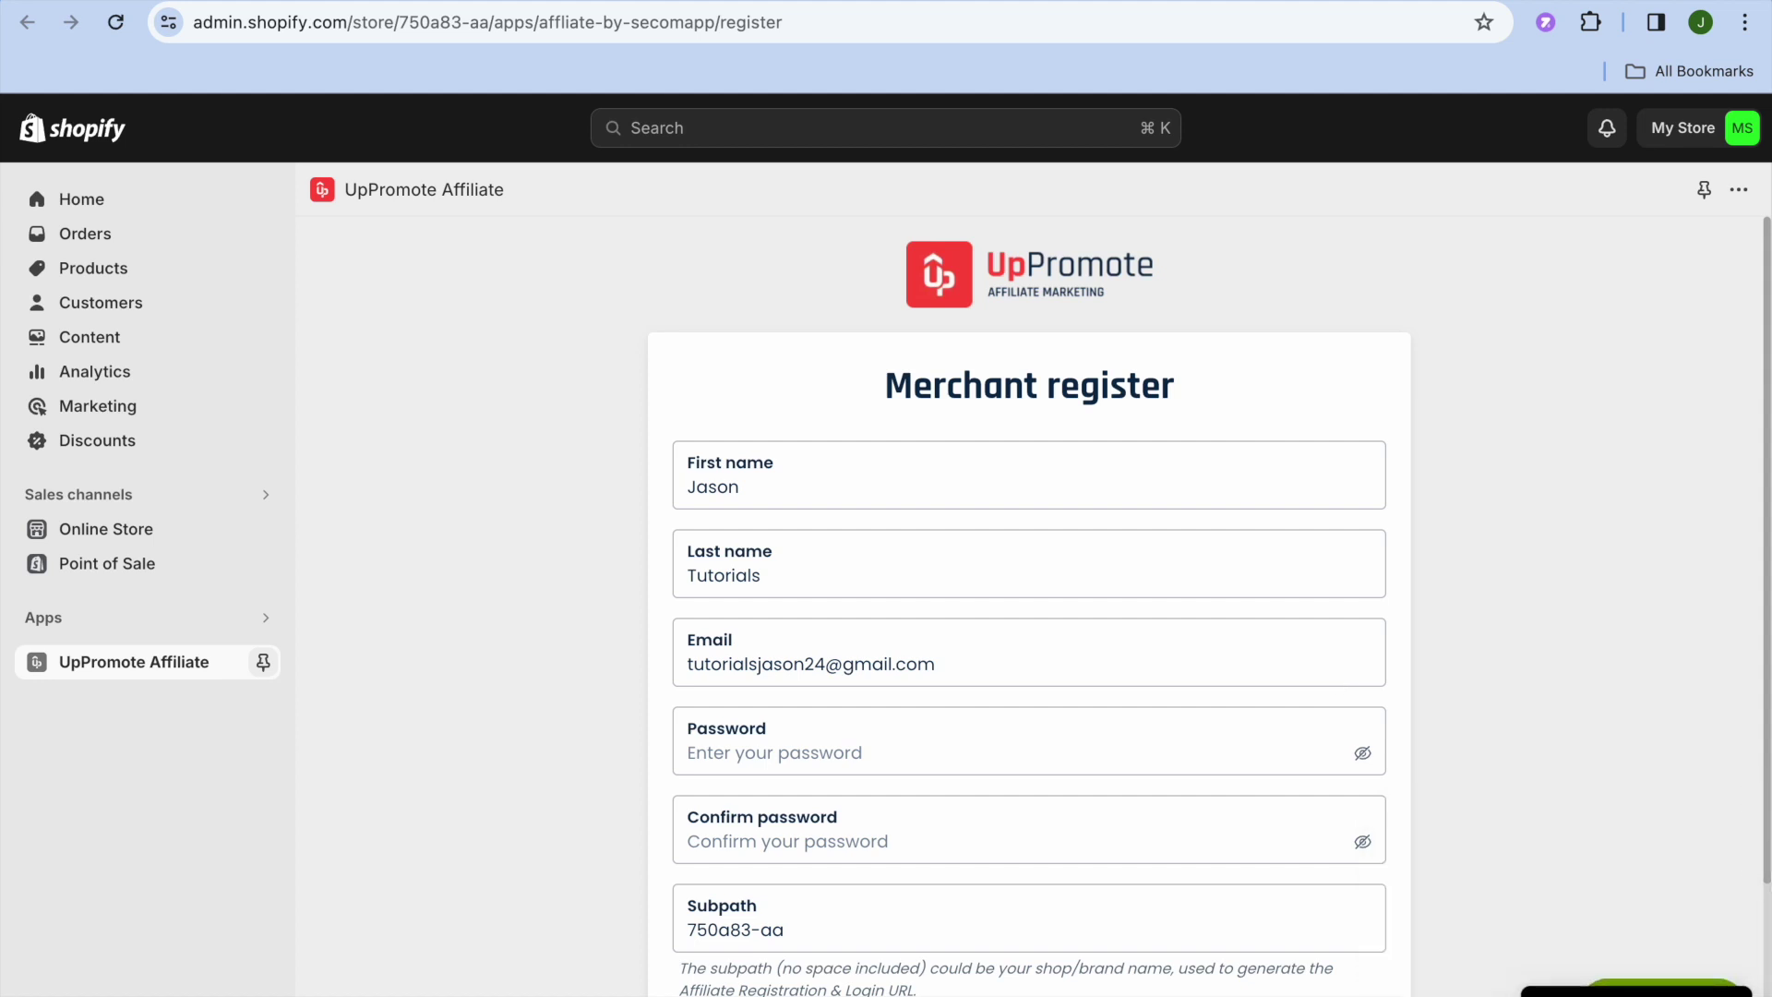
click(1096, 744)
text(••••••)
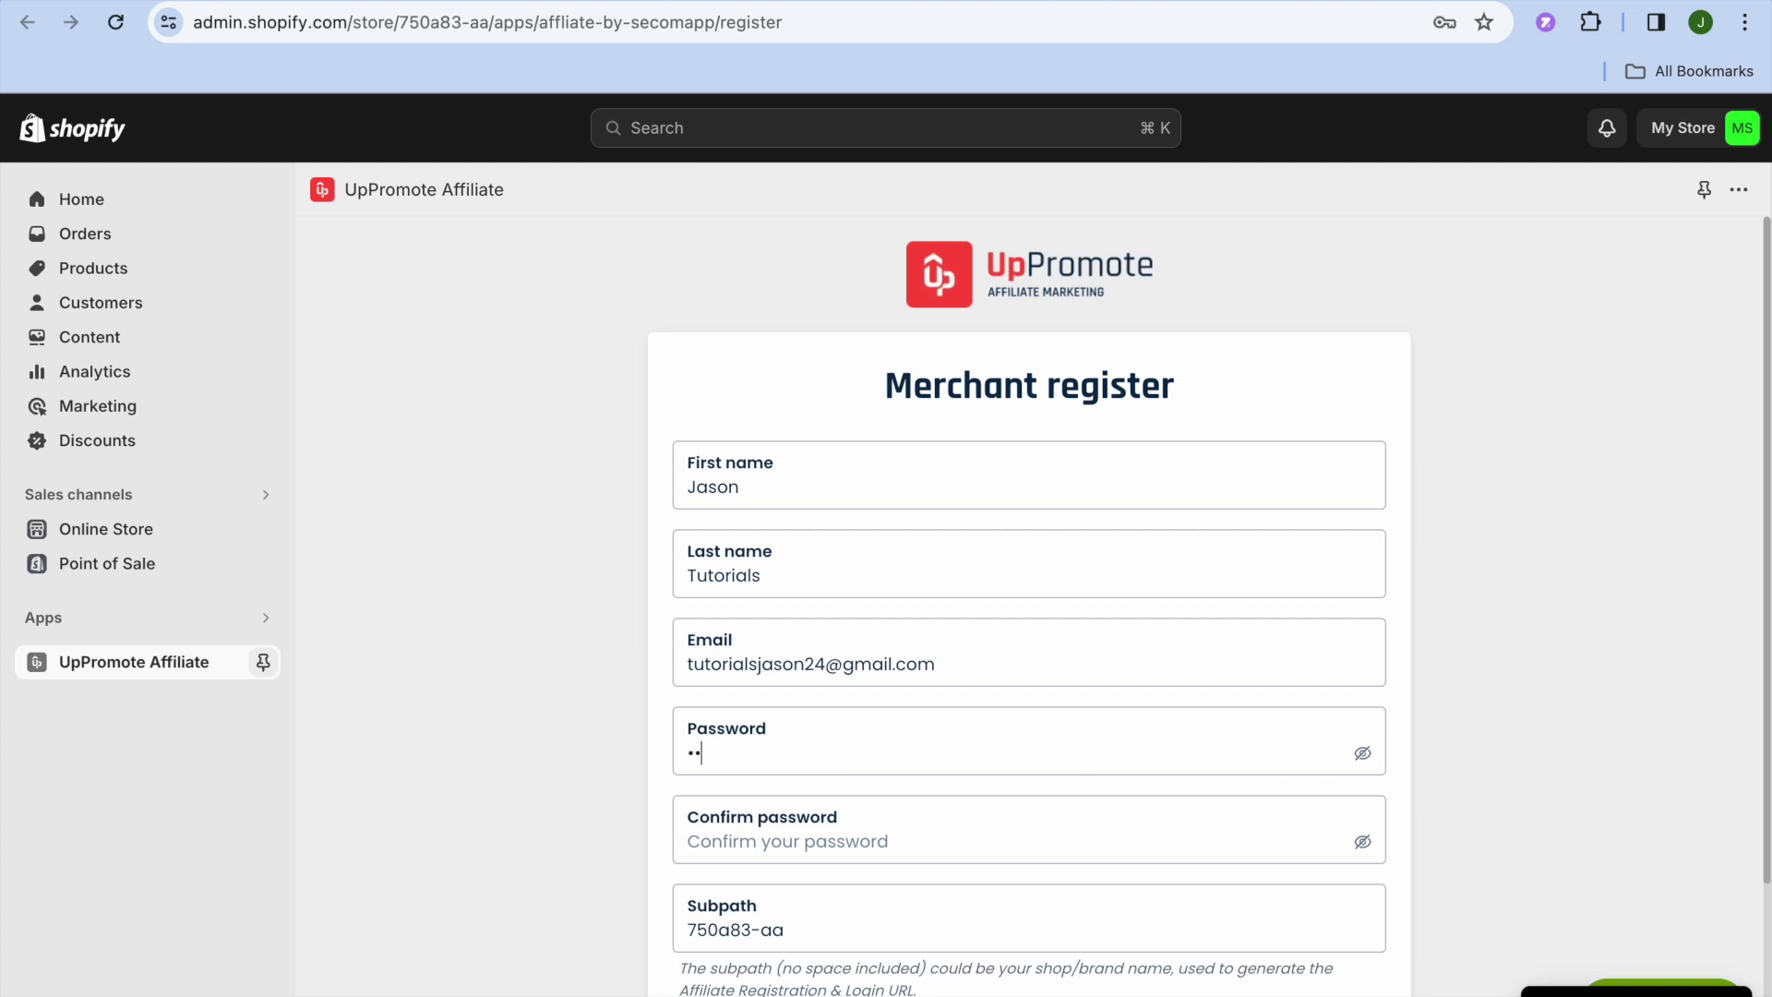
text(•••••••)
click(1067, 833)
text(••••••)
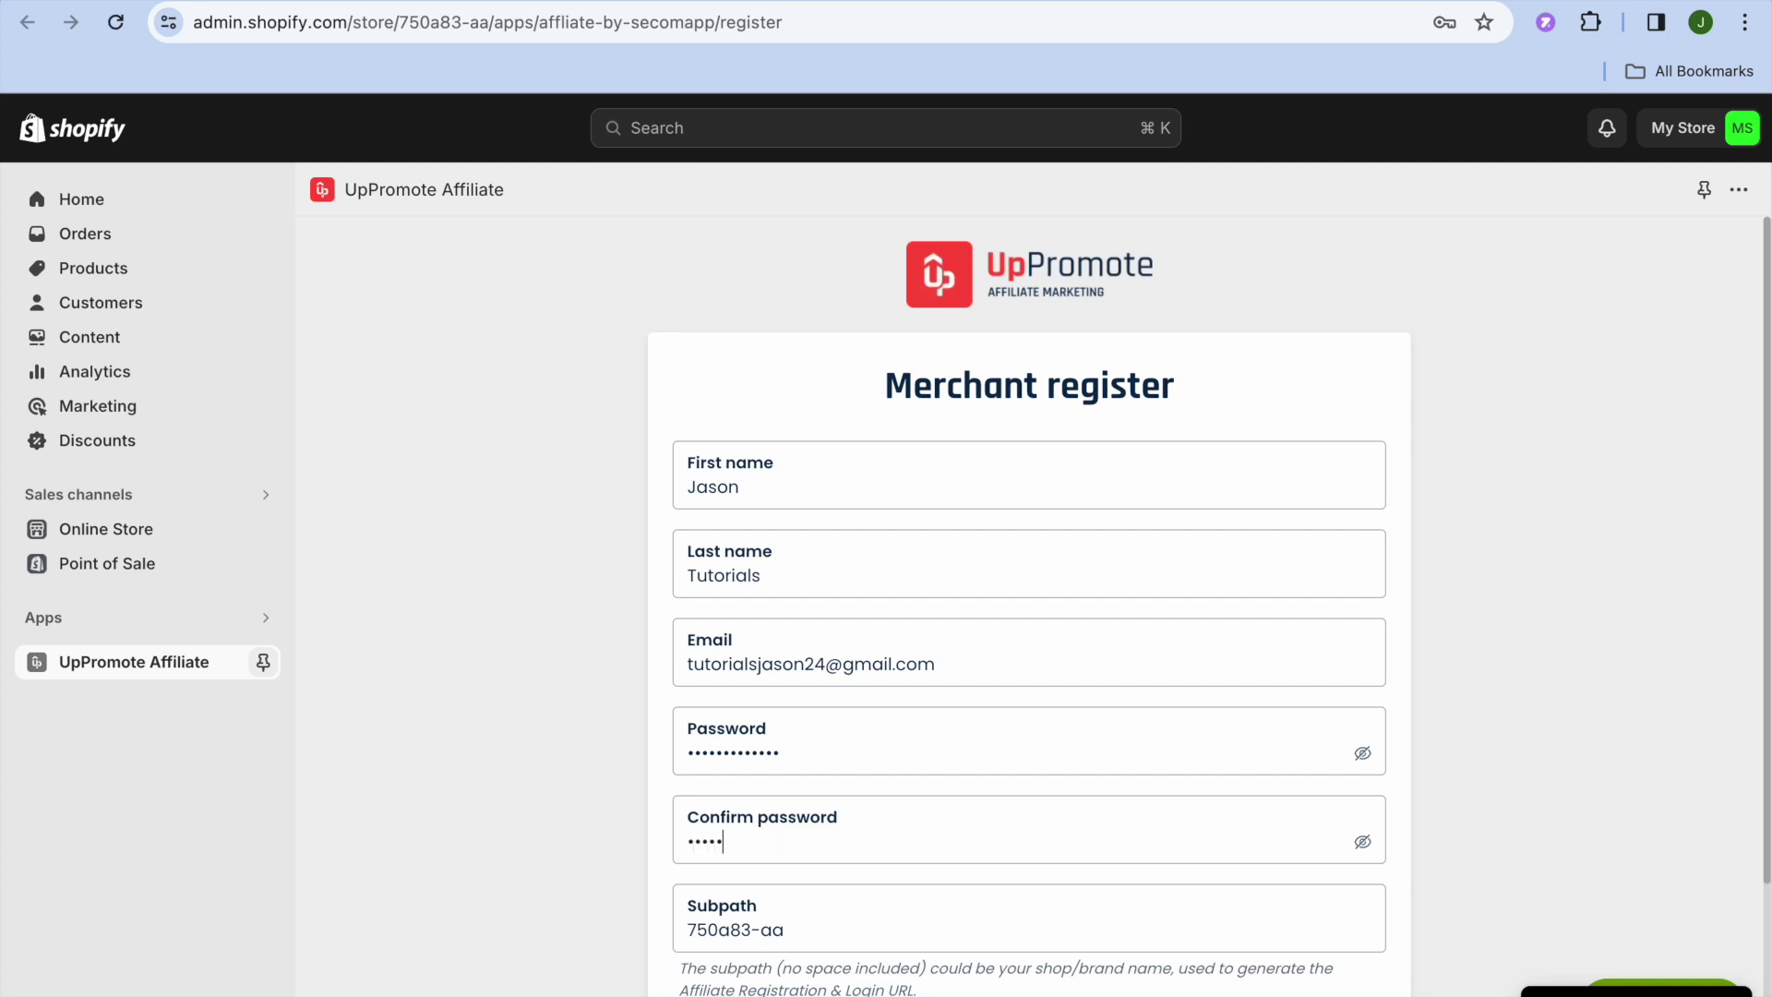
text(••••••)
drag(1756, 823, 1740, 992)
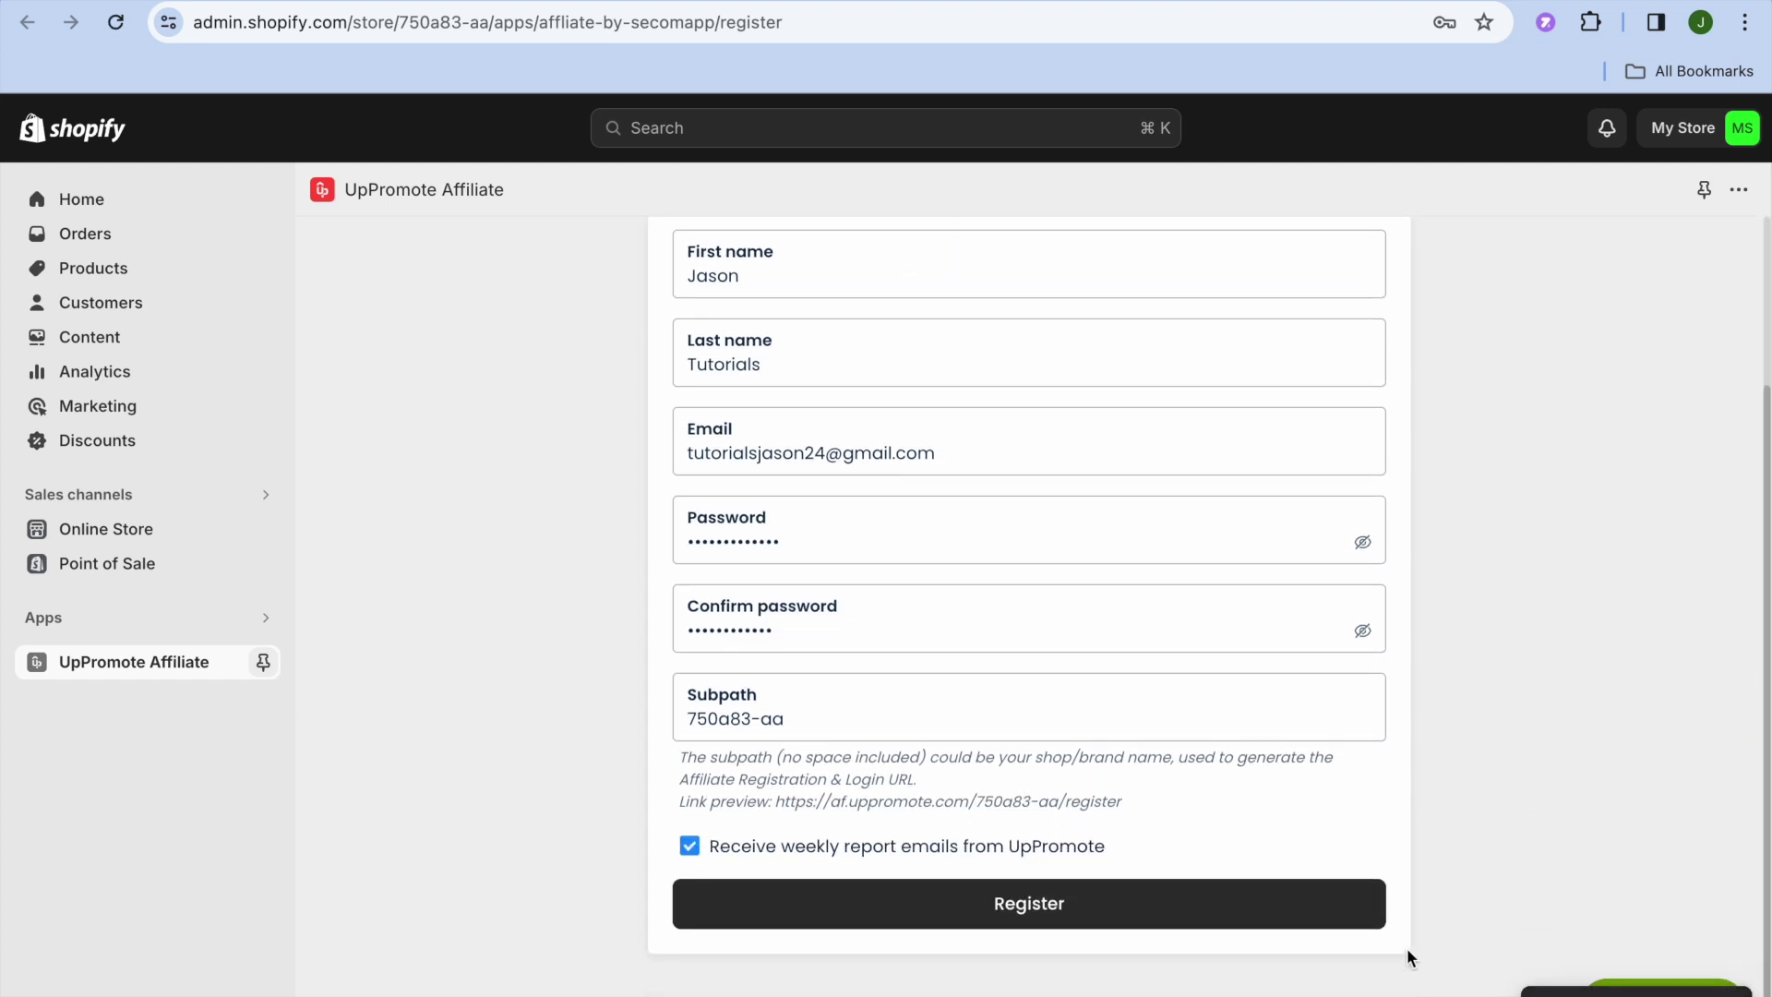
click(1195, 909)
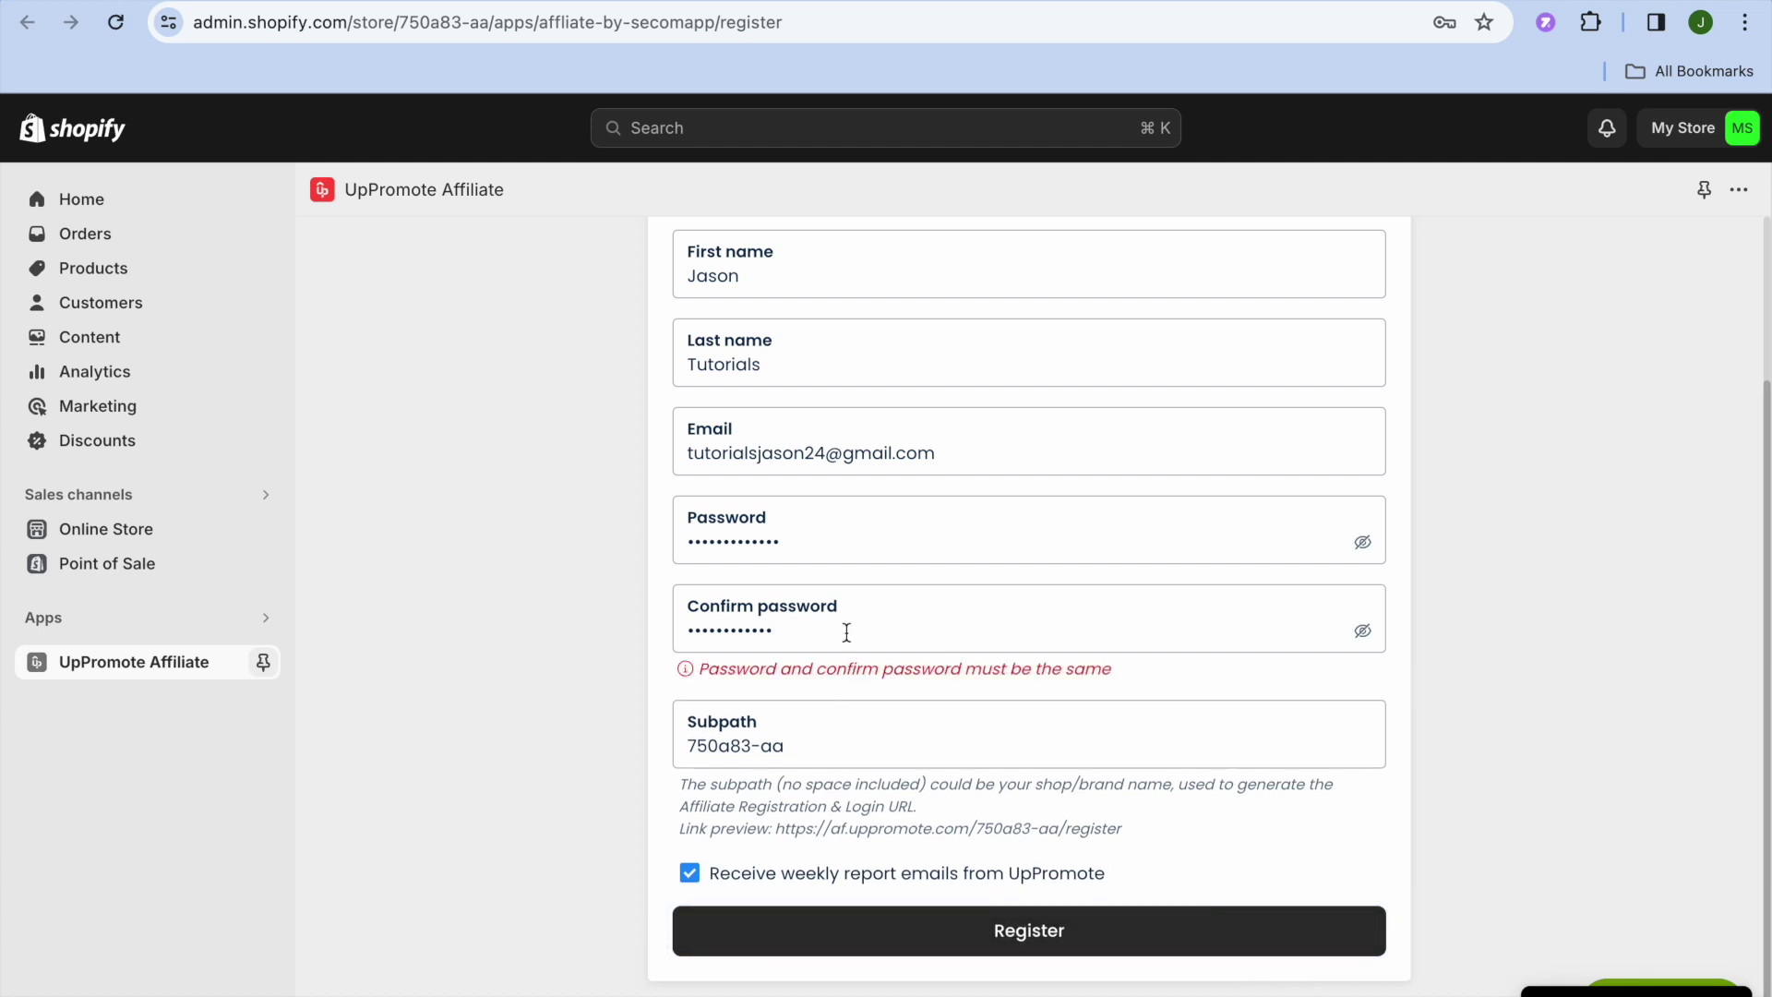
Step: Replace the confirmation password and resubmit the merchant registration, saving the login in the browser
drag(807, 626, 651, 624)
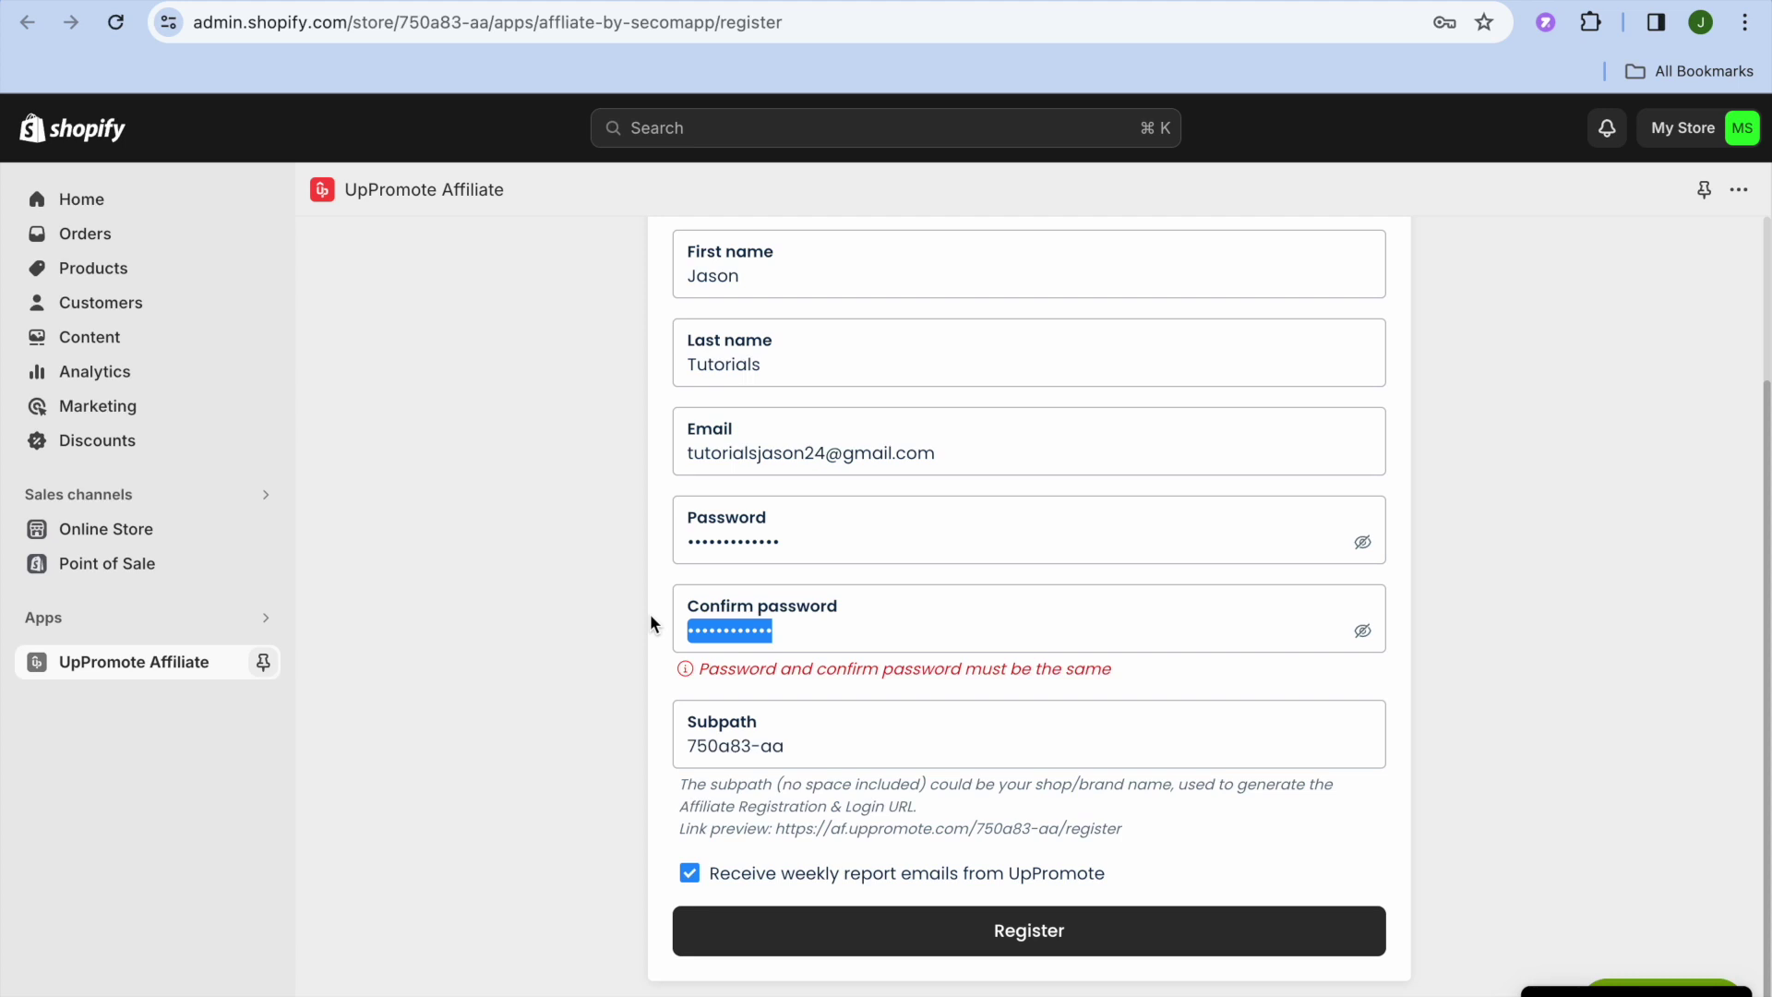
key(ctrl+v)
key(Return)
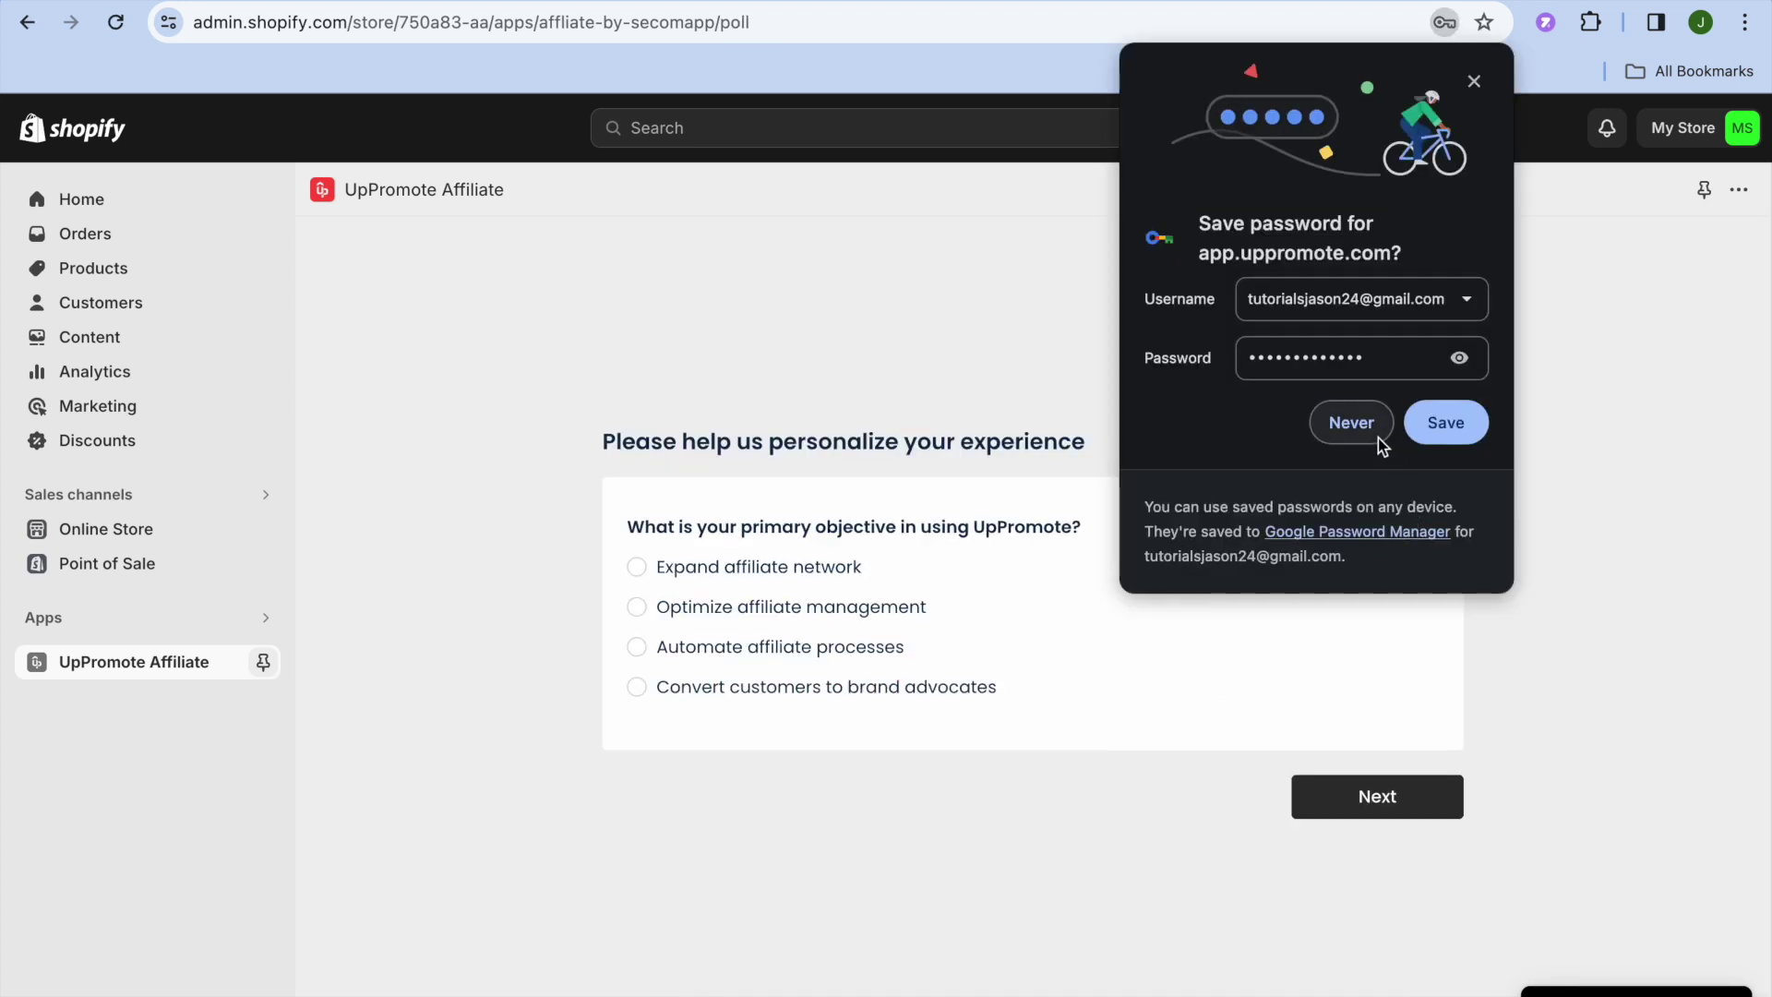
click(1421, 422)
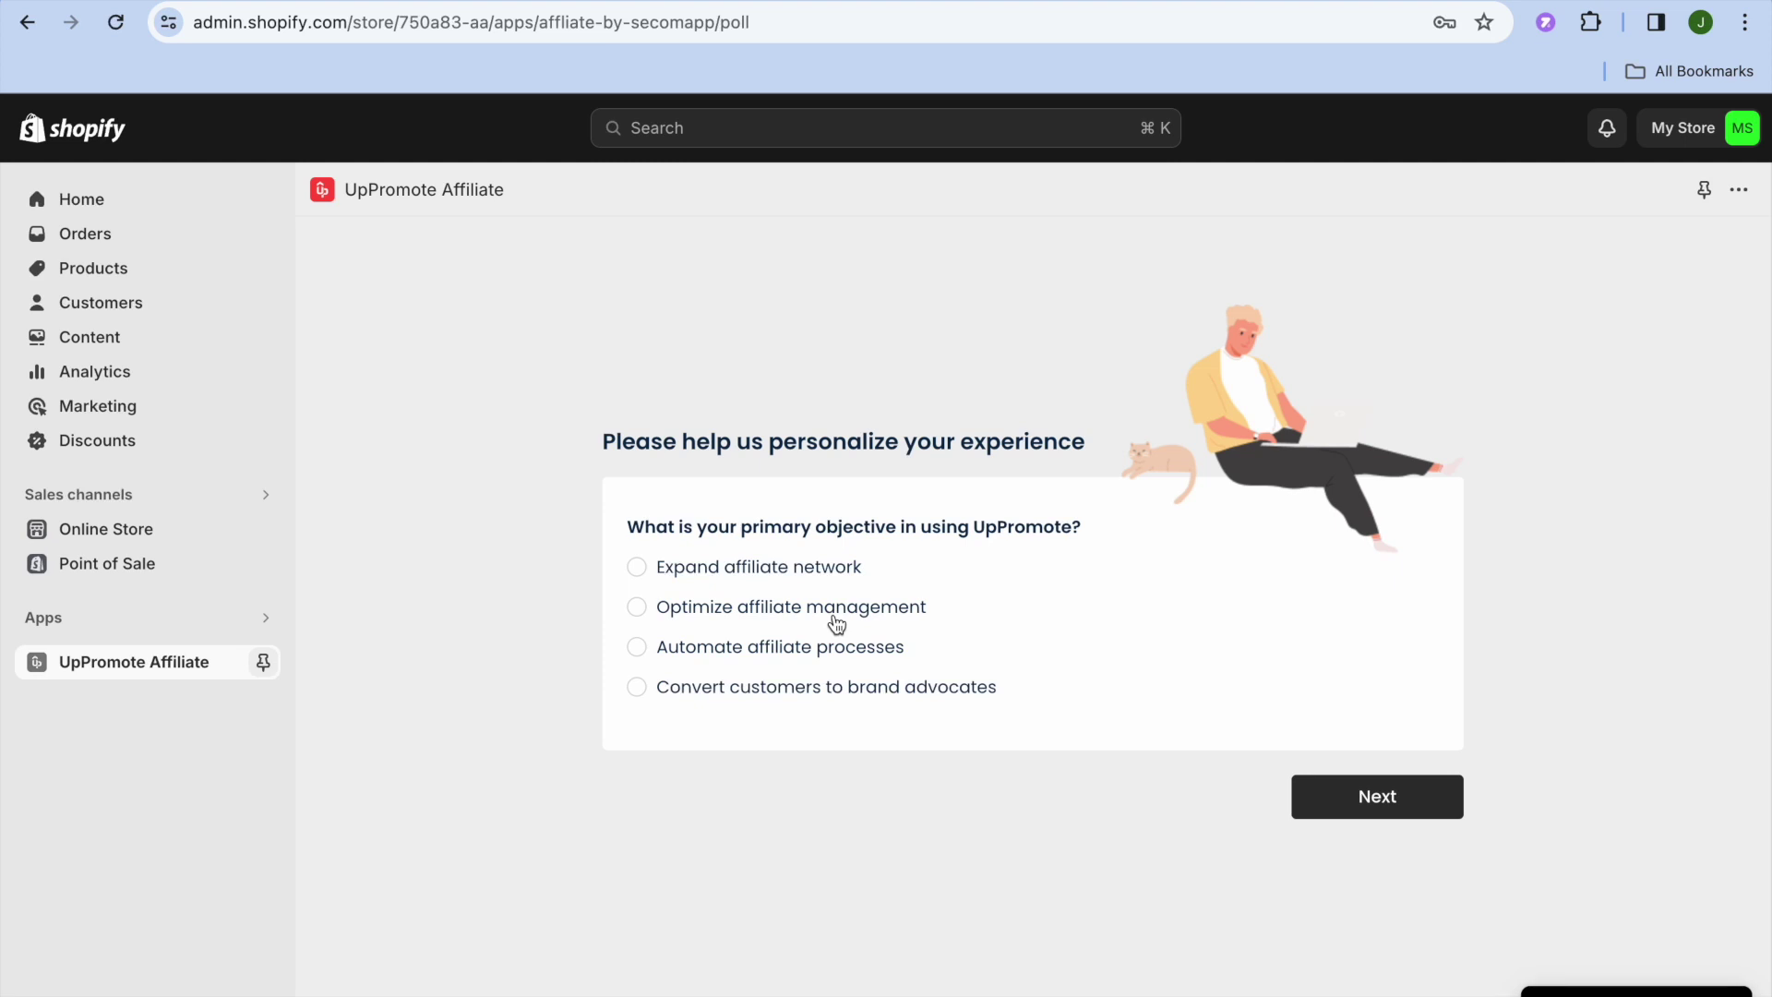
Step: Answer the personalization questions with Expand affiliate network, 0 affiliates and Pet supplies, and start the quick setup
click(637, 569)
click(1345, 799)
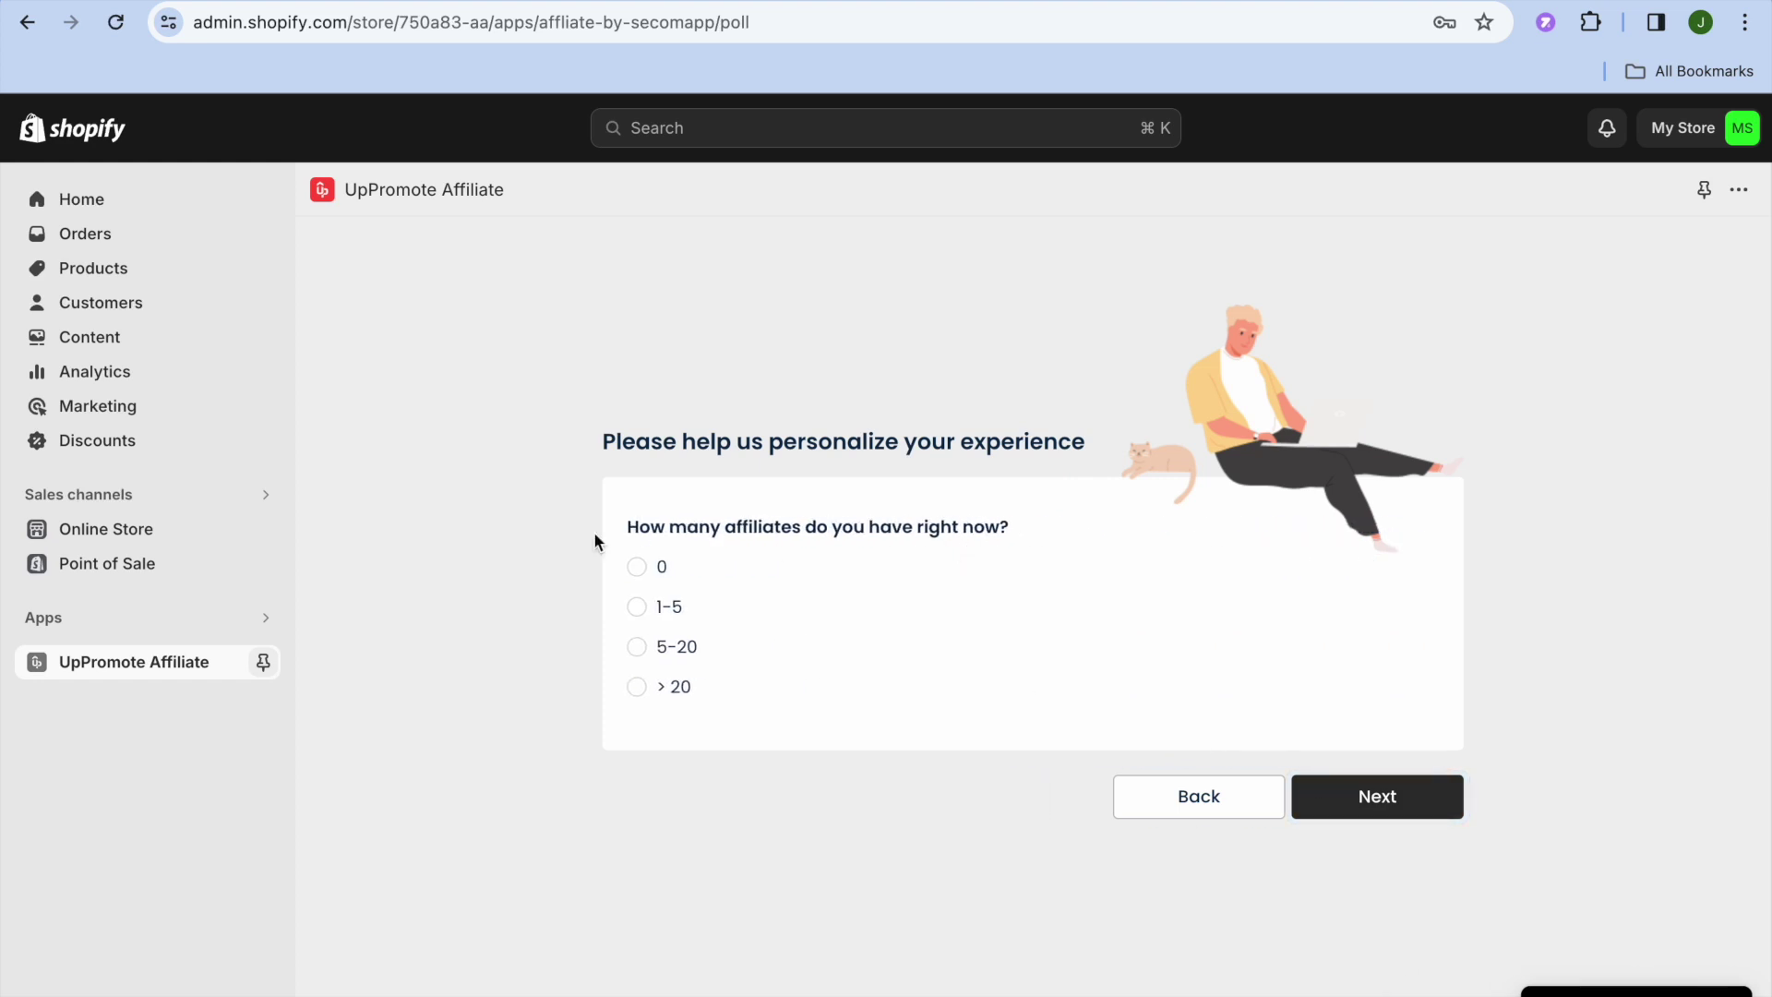
click(636, 566)
click(1384, 784)
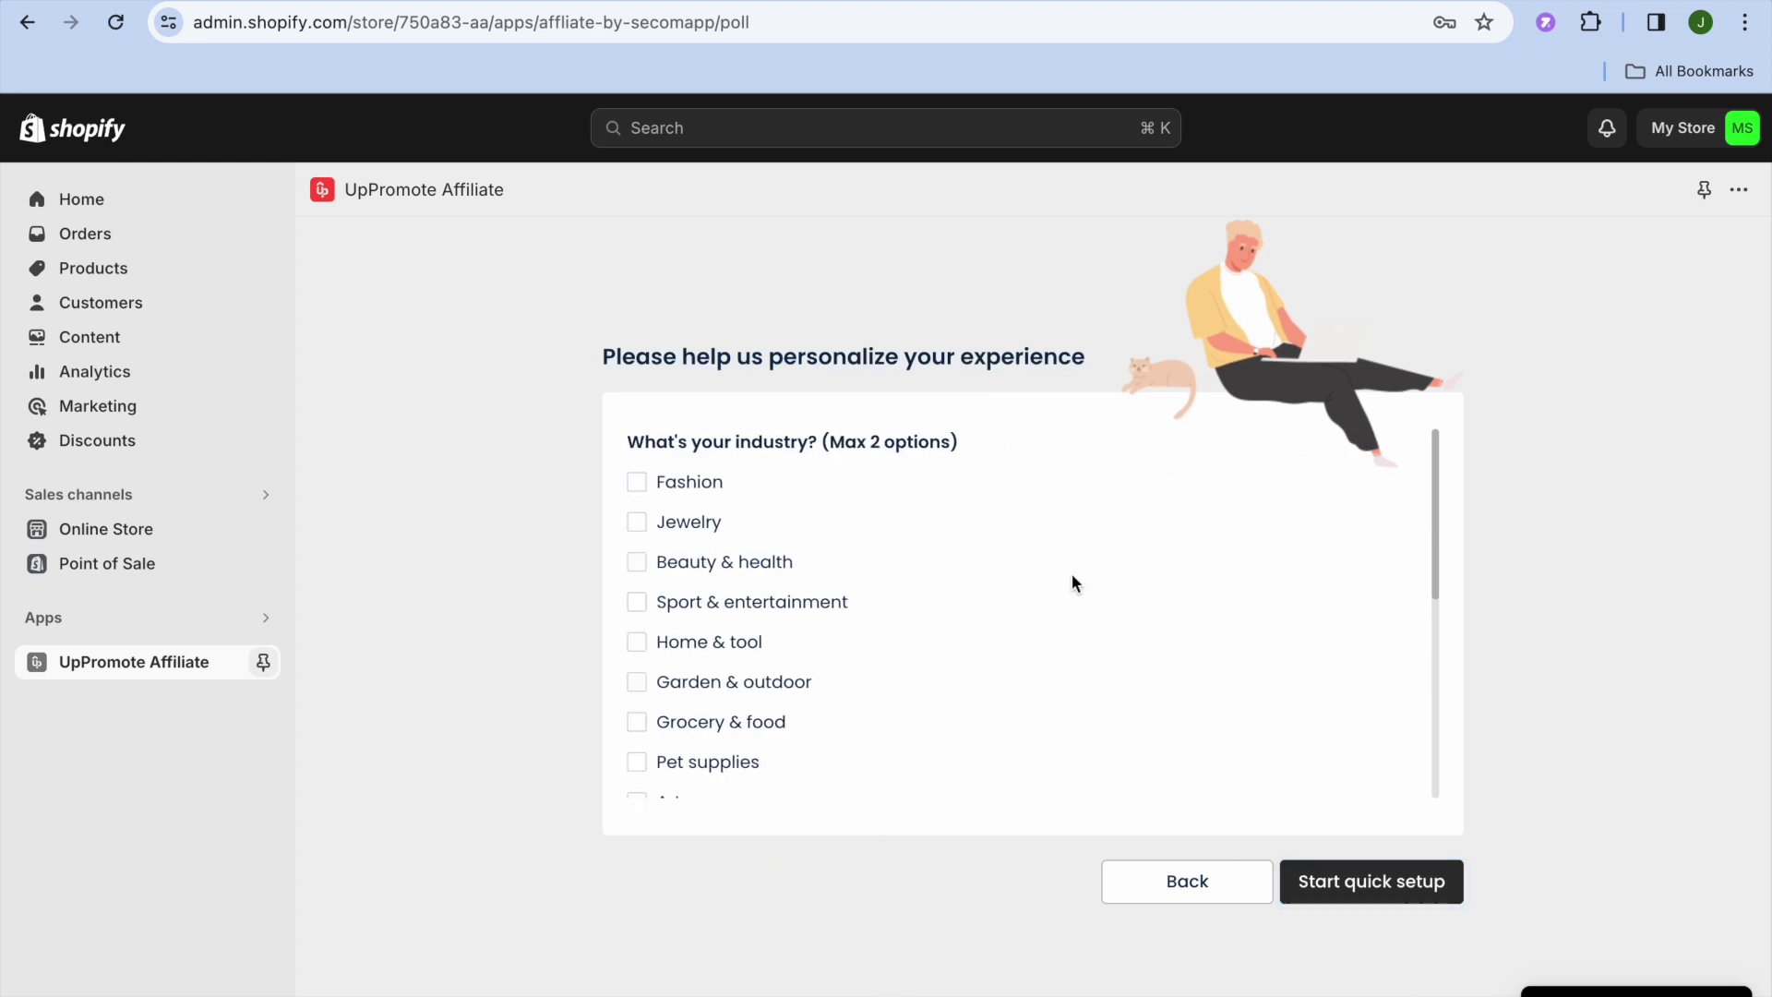
click(640, 762)
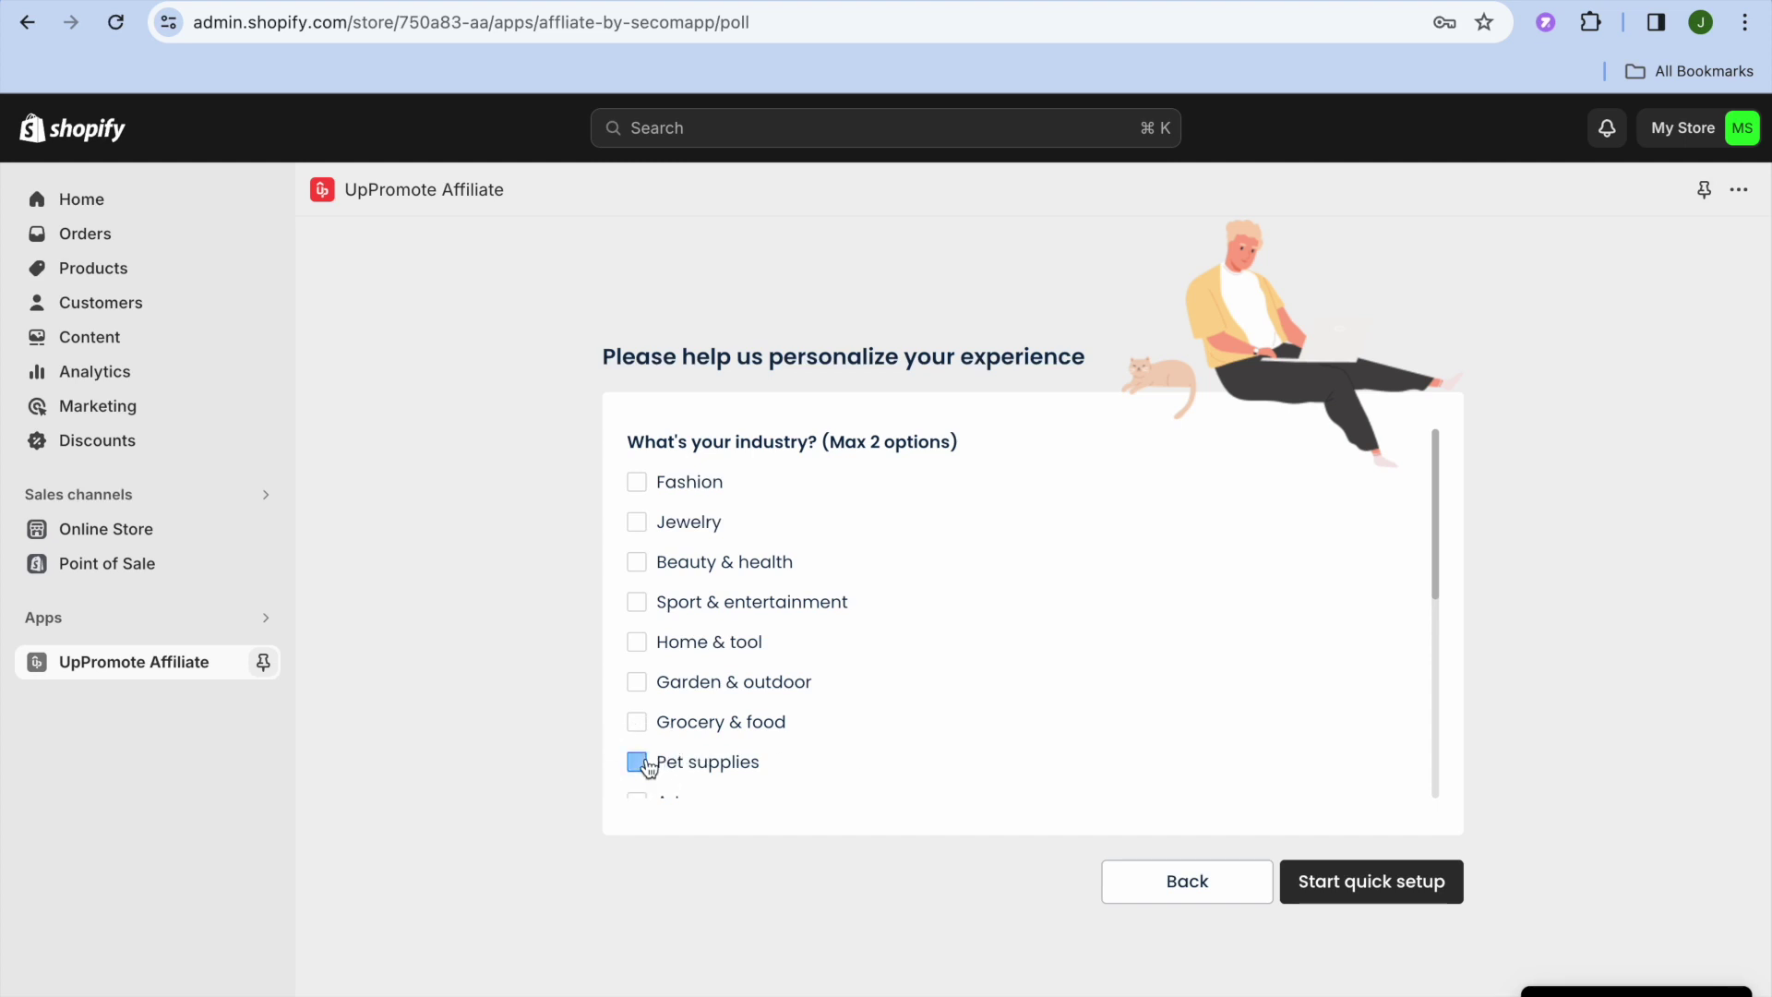
click(1369, 894)
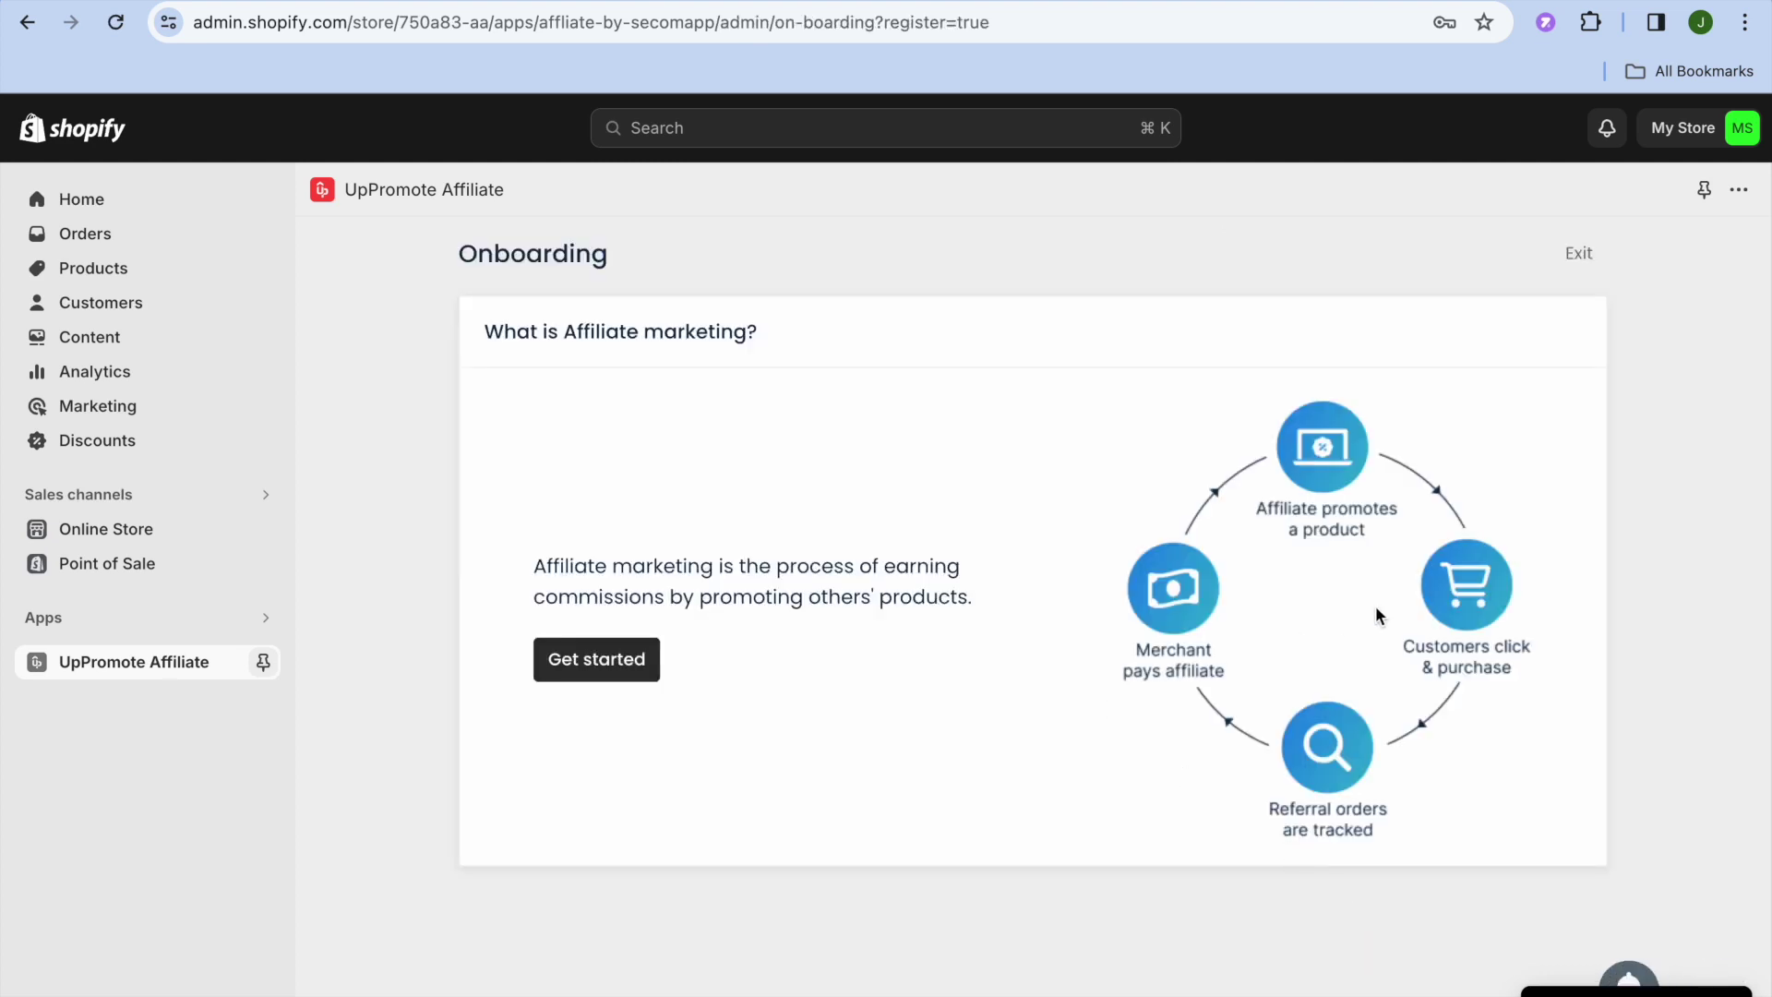
Step: Exit the onboarding and dismiss the quick survey about how UpPromote was discovered
click(1582, 257)
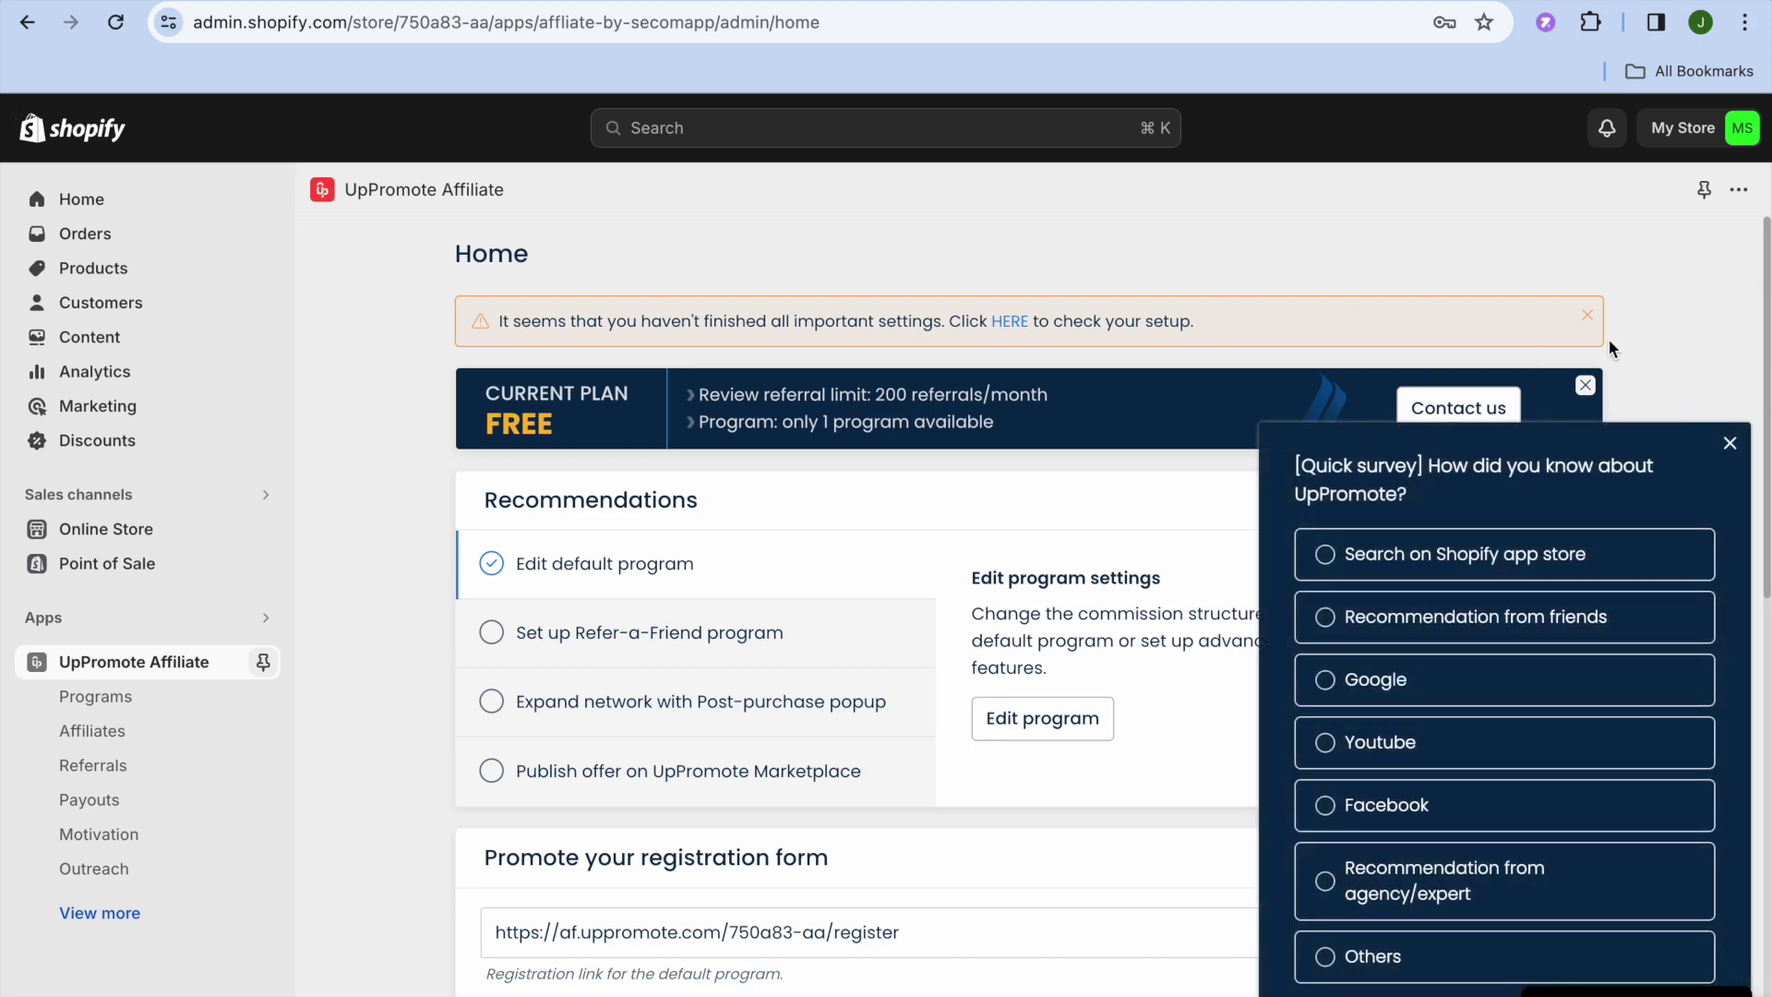
click(1730, 443)
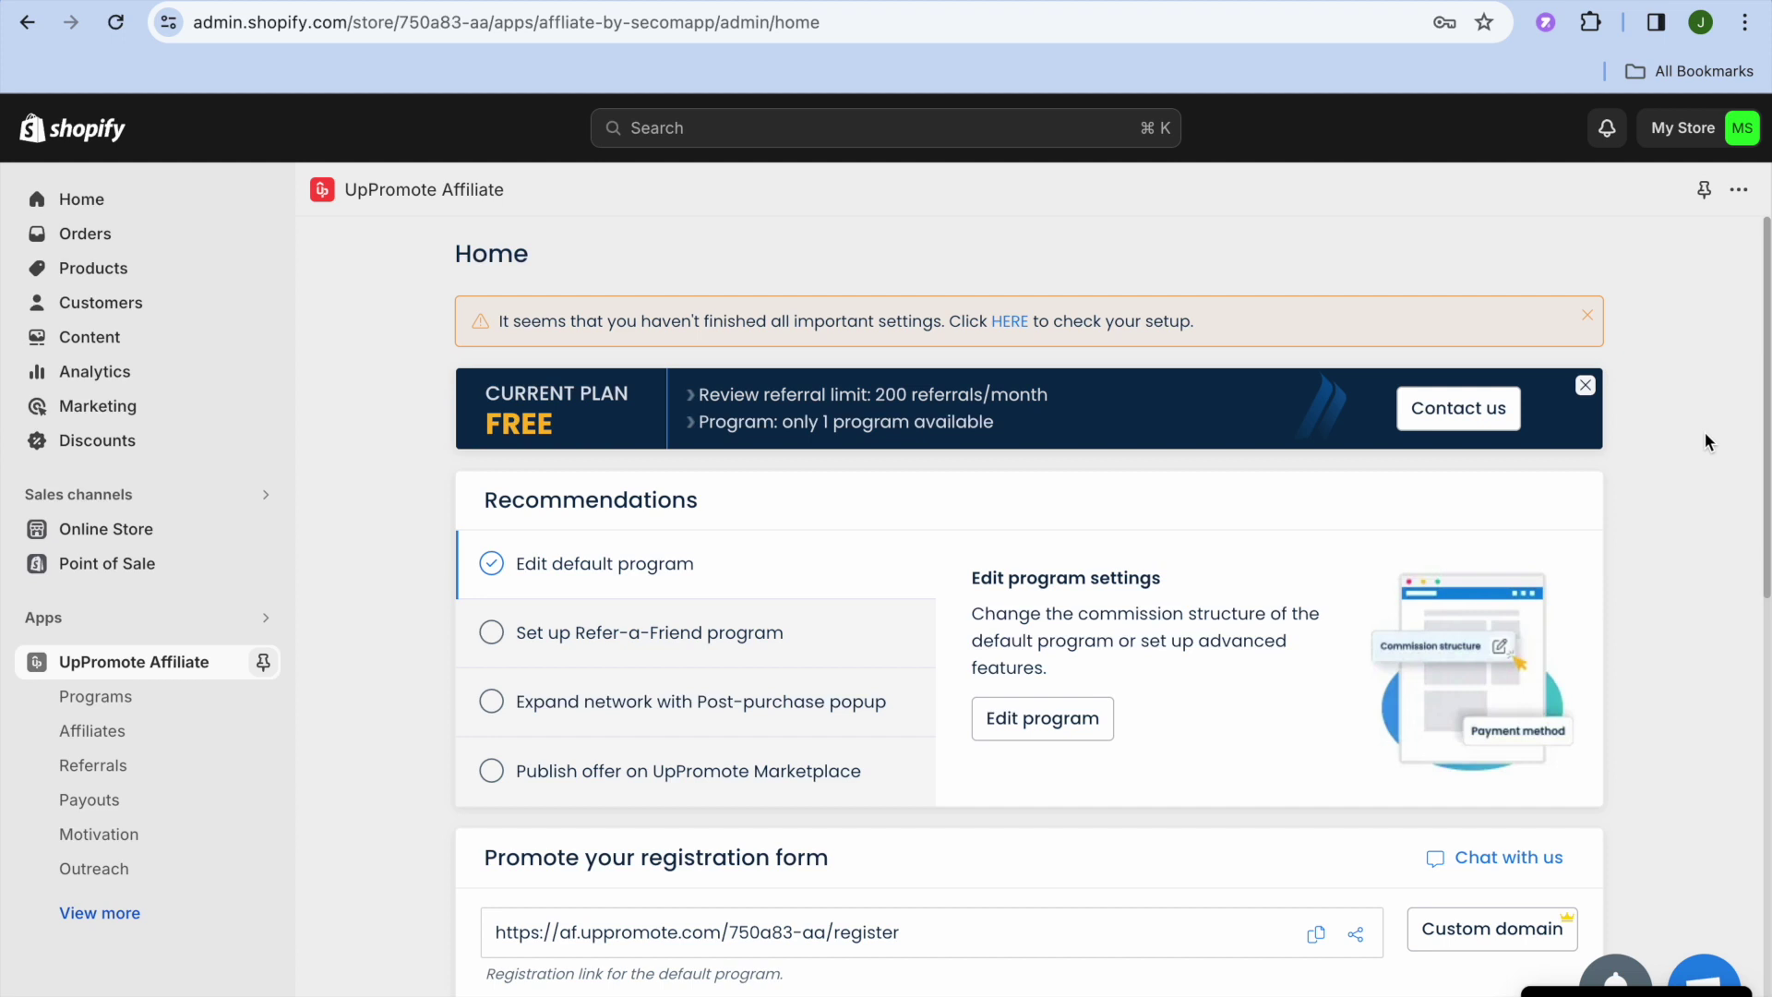
Step: Open the default affiliate program for editing and change the commission percentage in its description to 25%
scroll(374, 746, down, 1)
scroll(373, 746, down, 3)
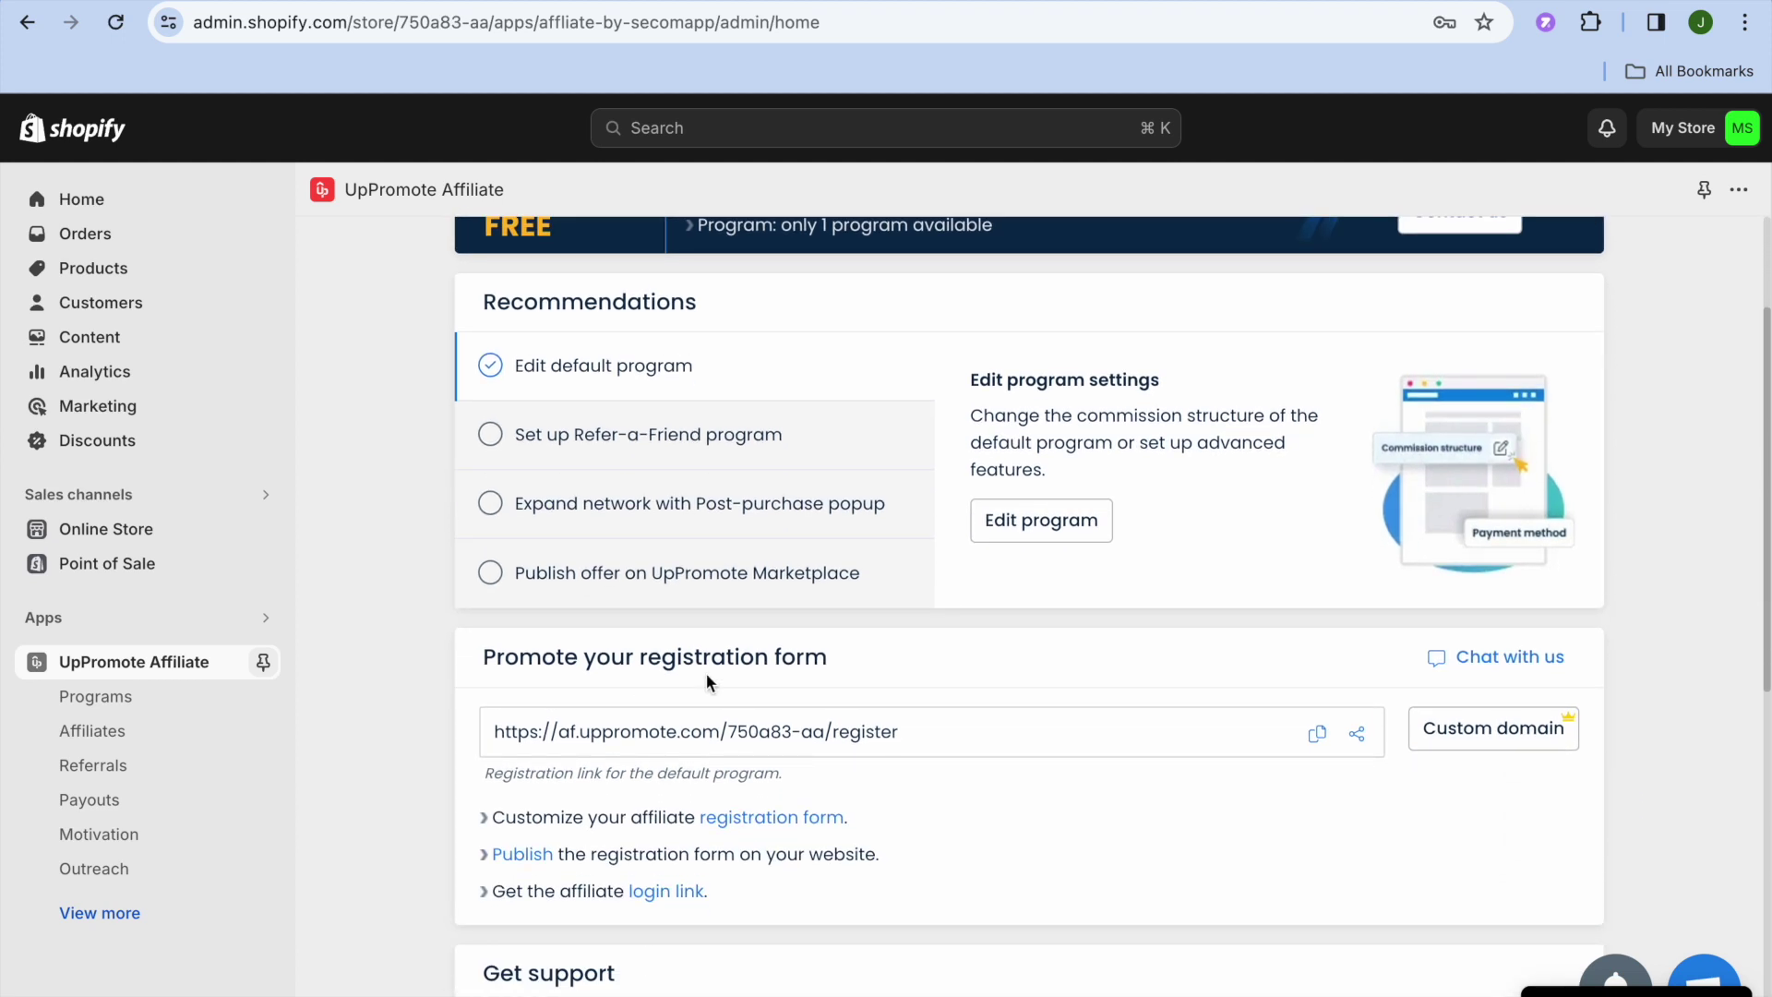
click(1031, 528)
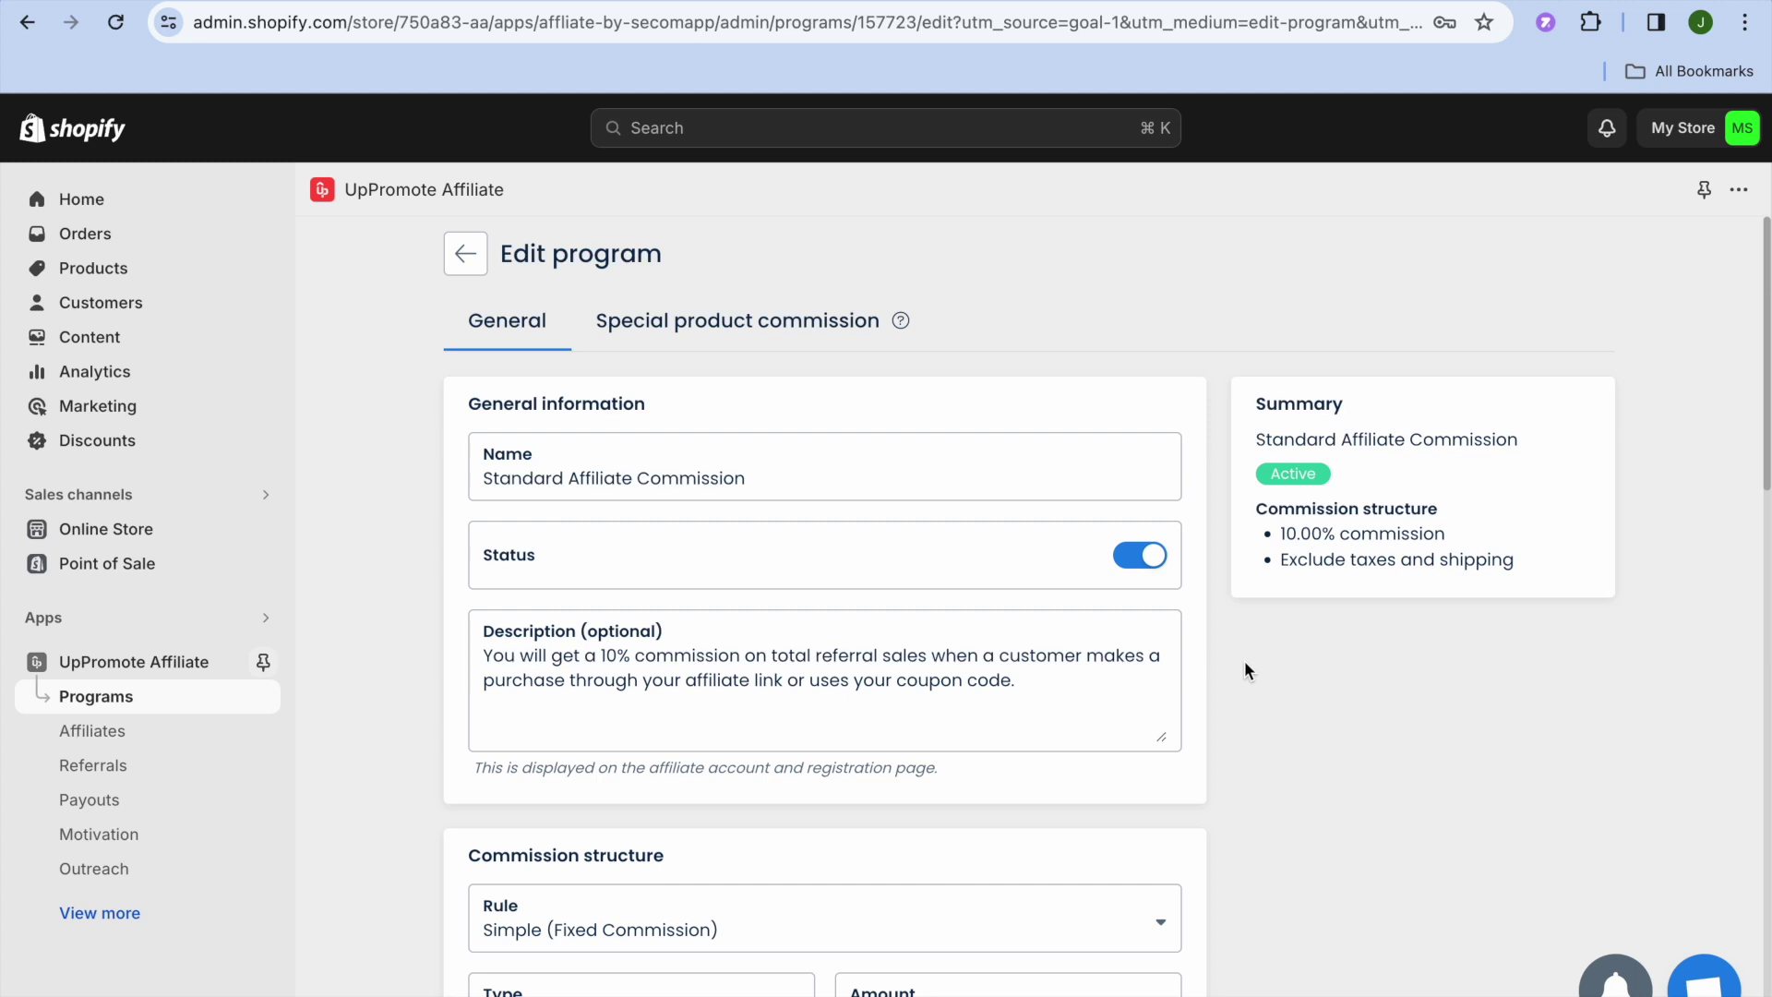
scroll(1245, 661, down, 3)
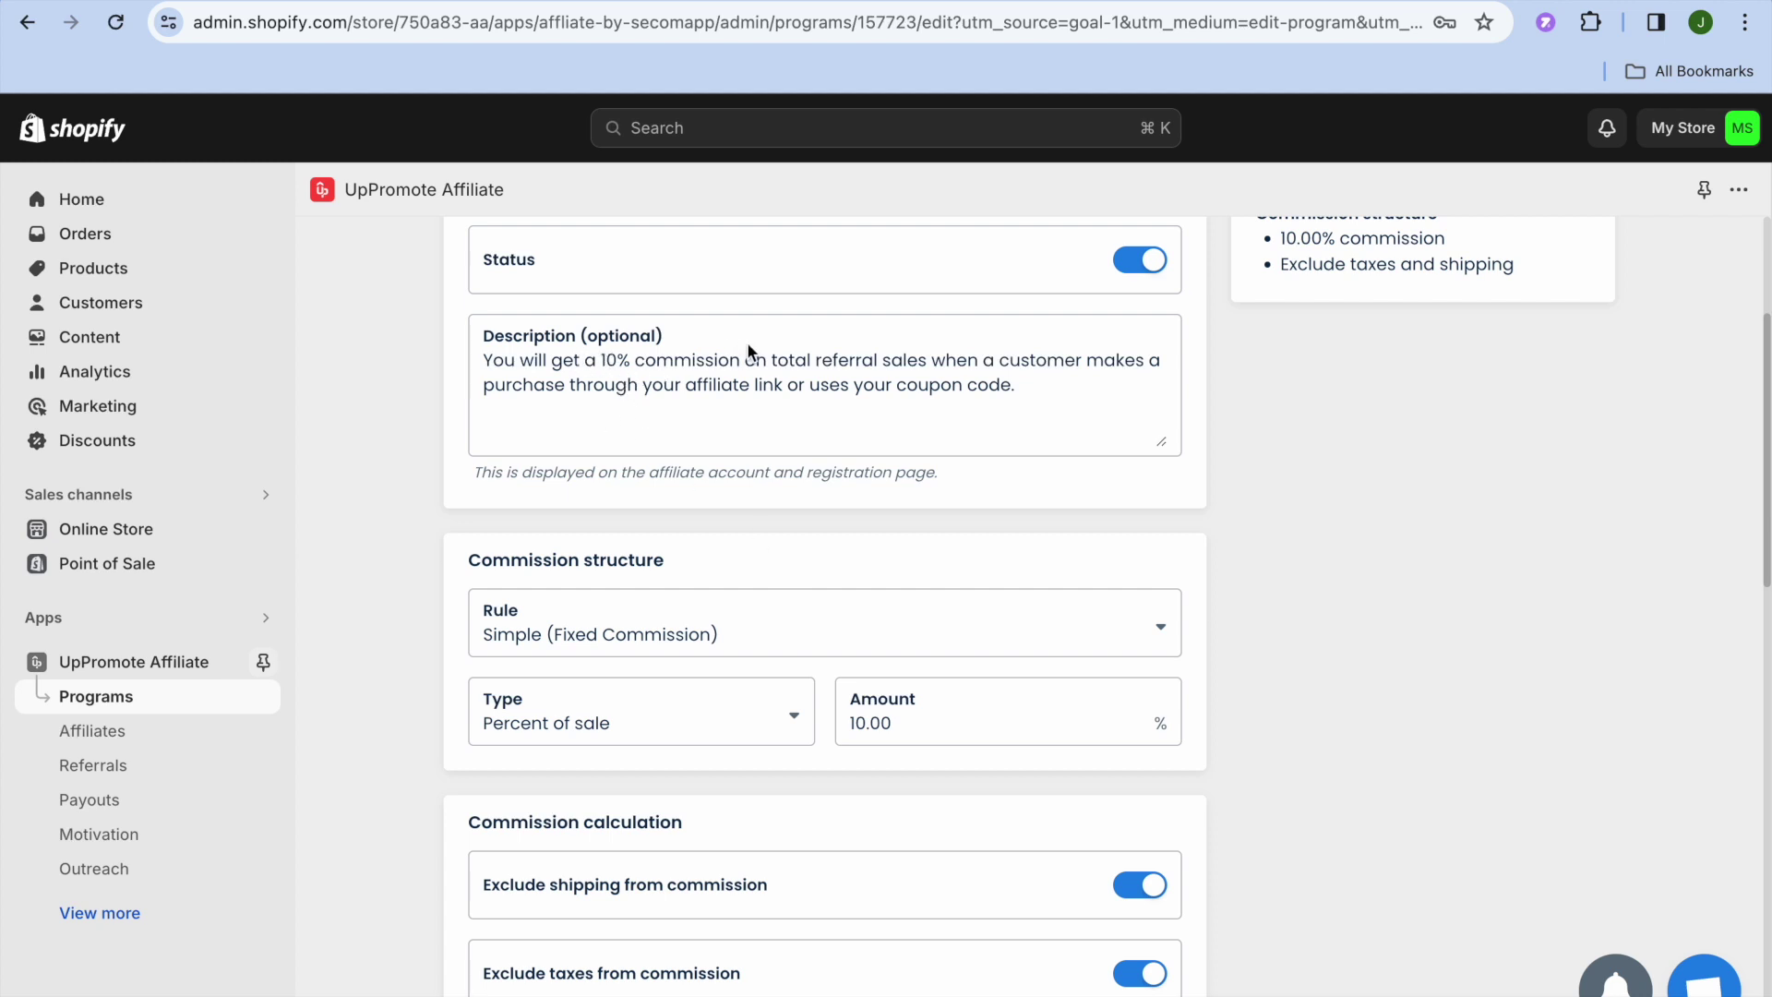
double_click(604, 360)
text(25)
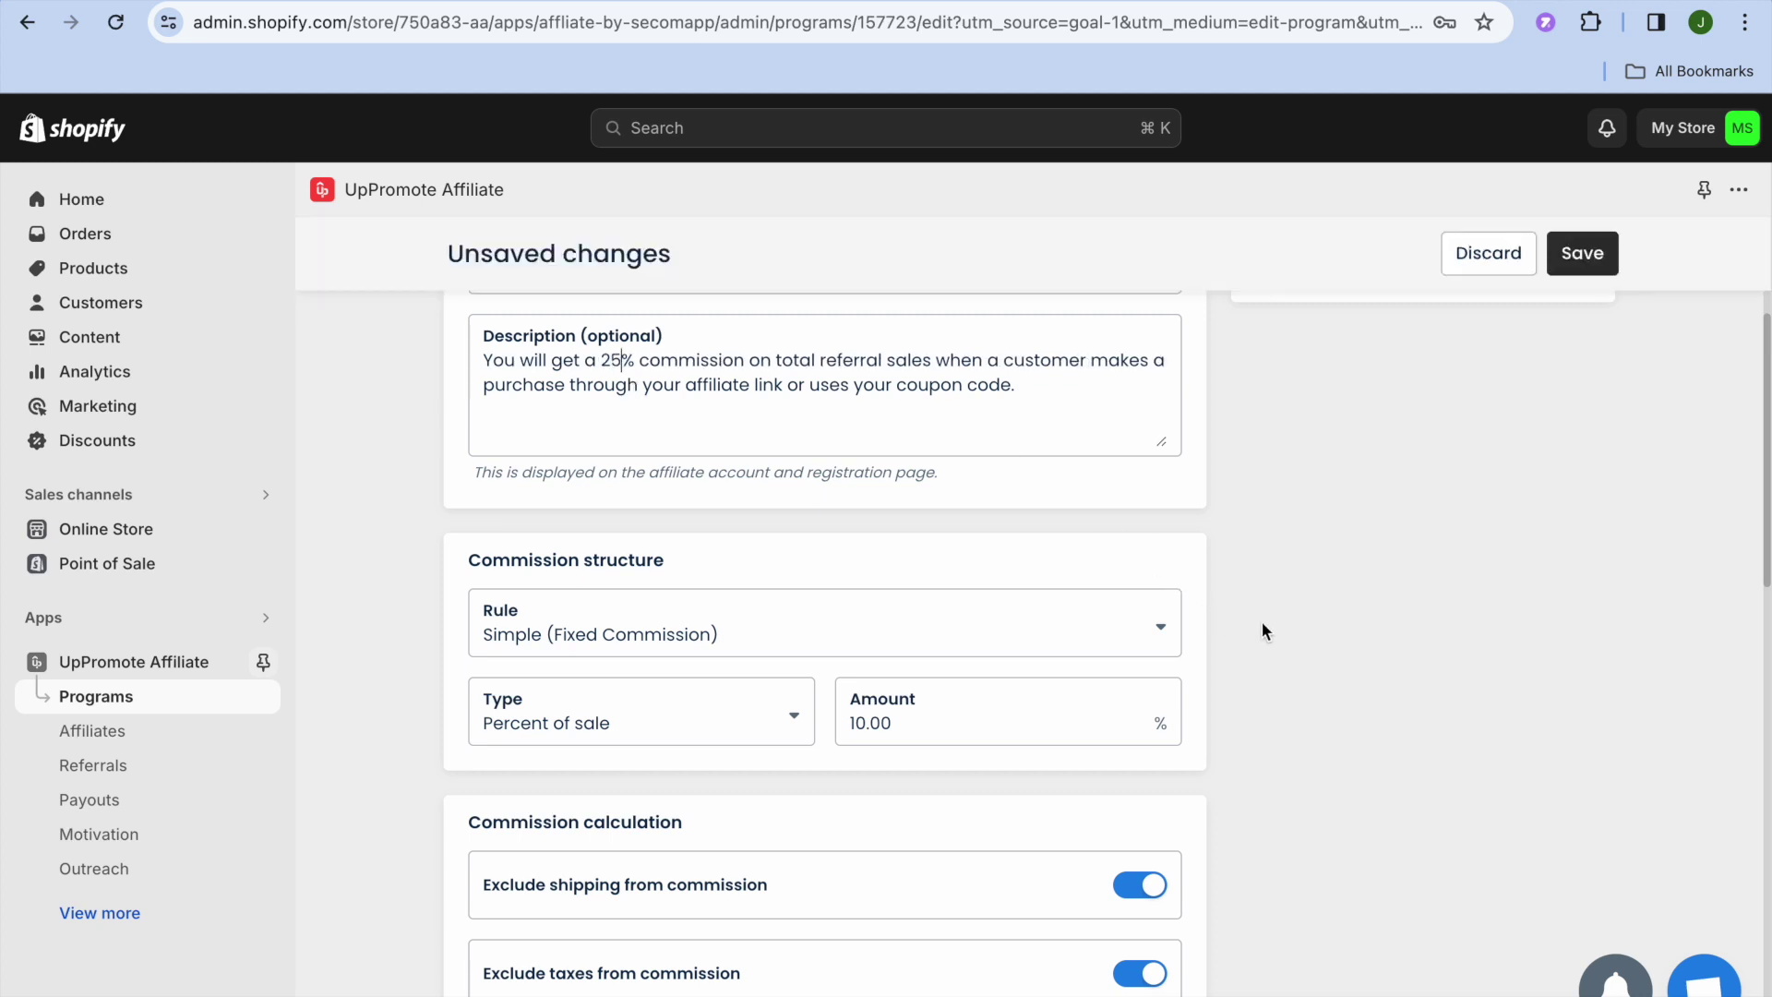
Step: Review the available rule and type options in the program's commission structure
scroll(1253, 623, down, 3)
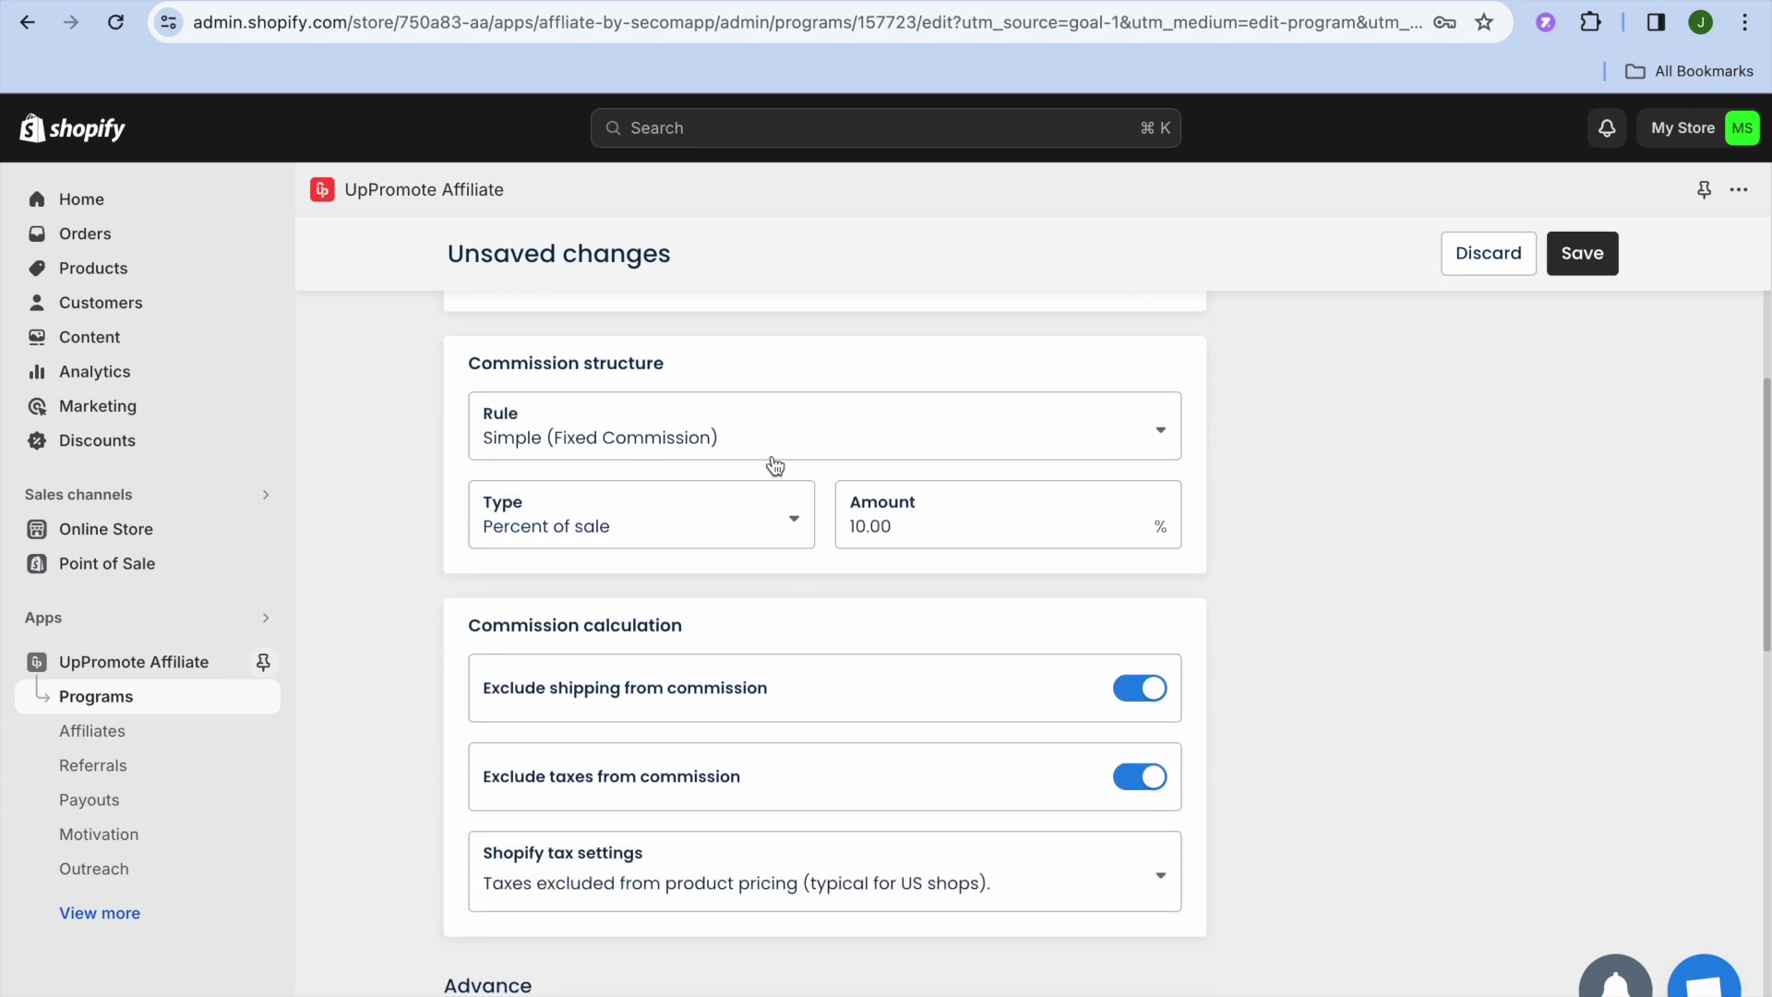
click(697, 445)
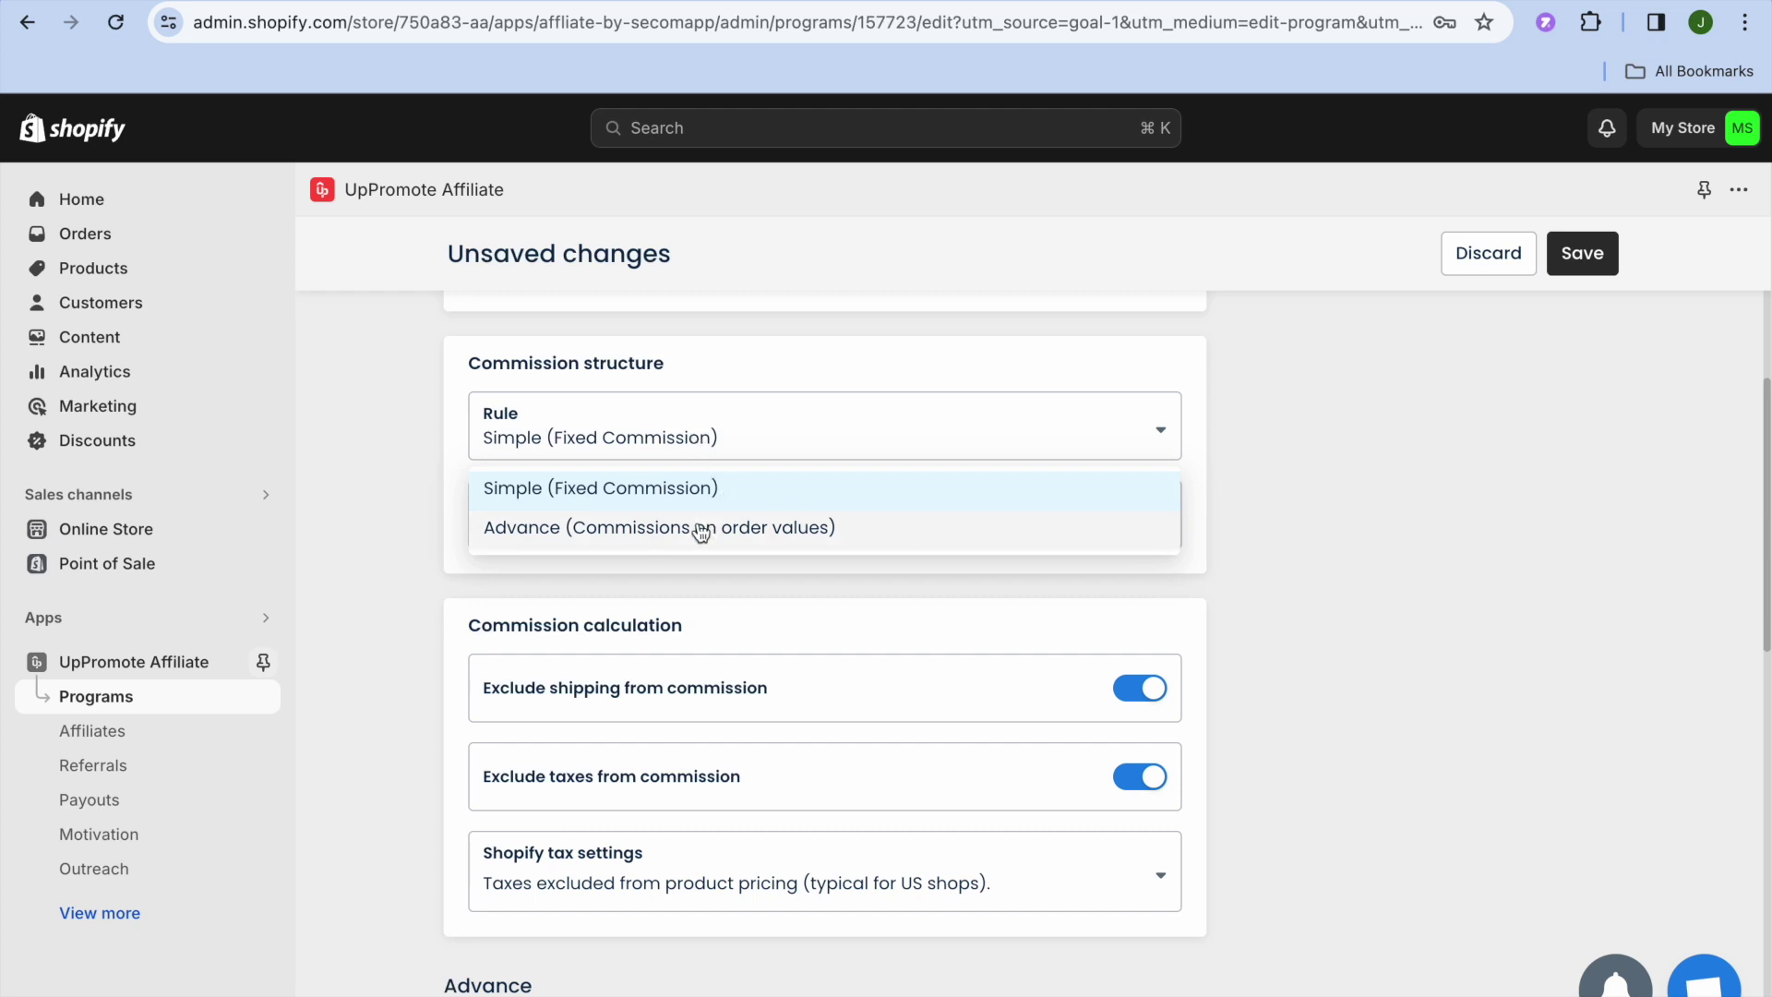
click(1240, 477)
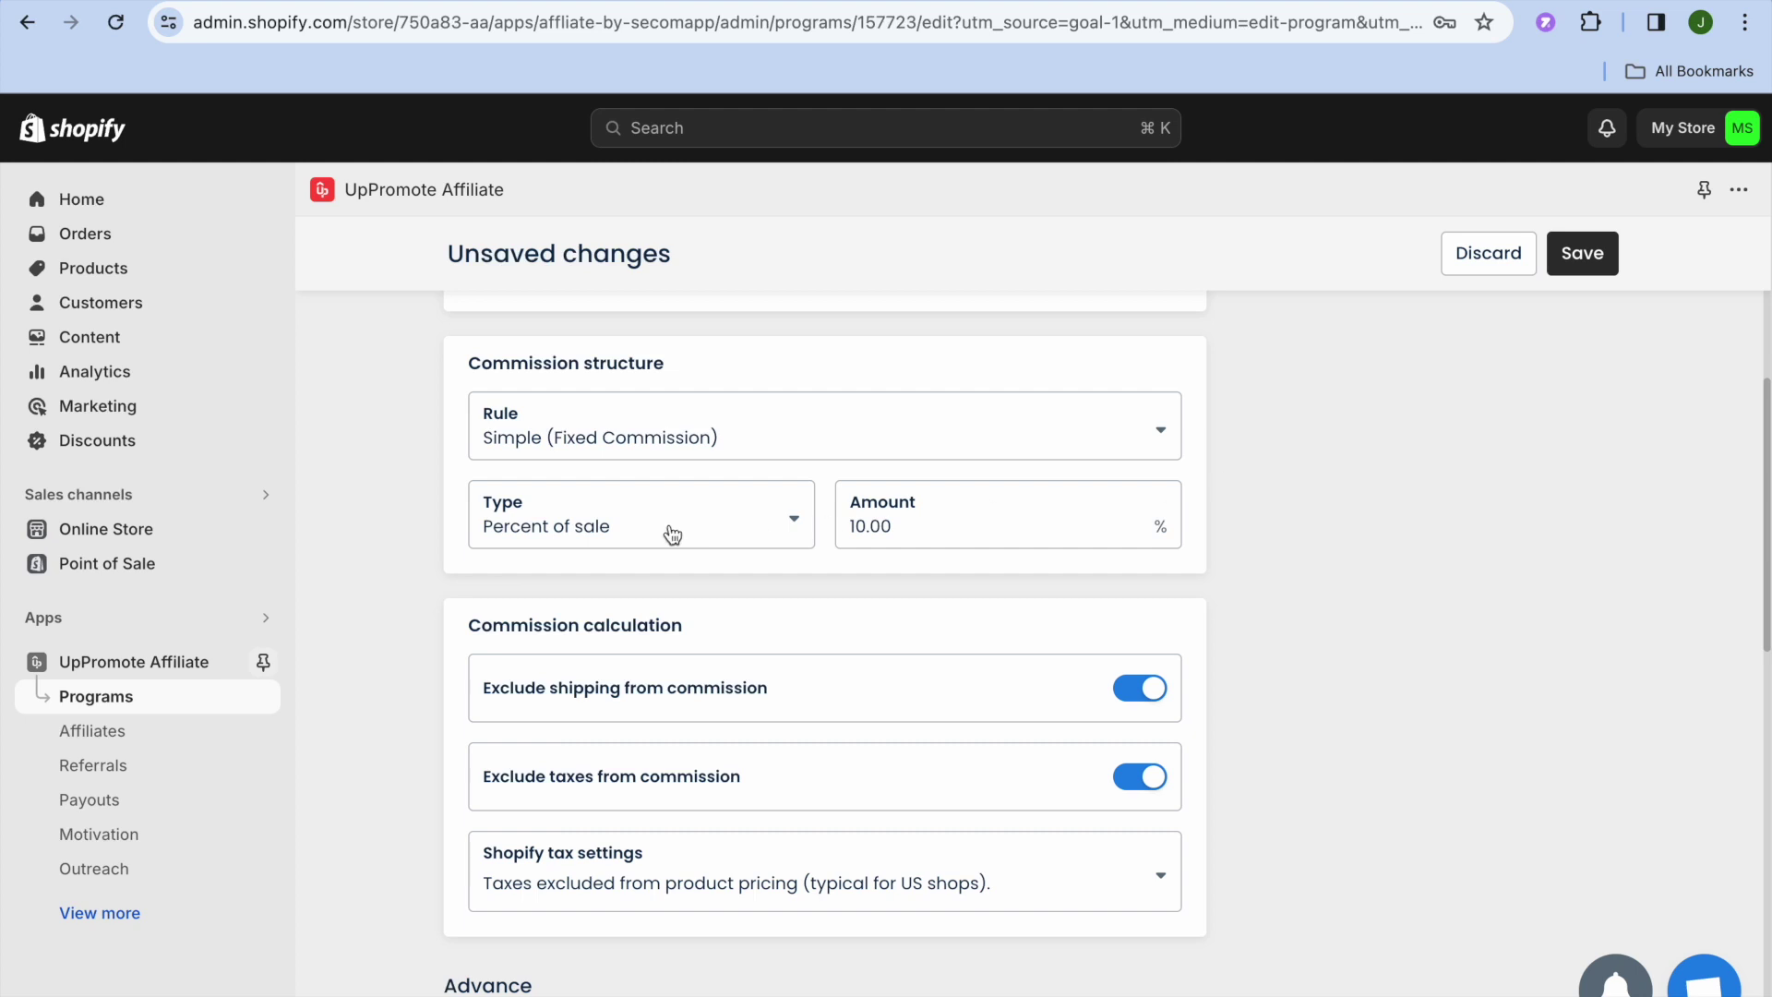
click(753, 526)
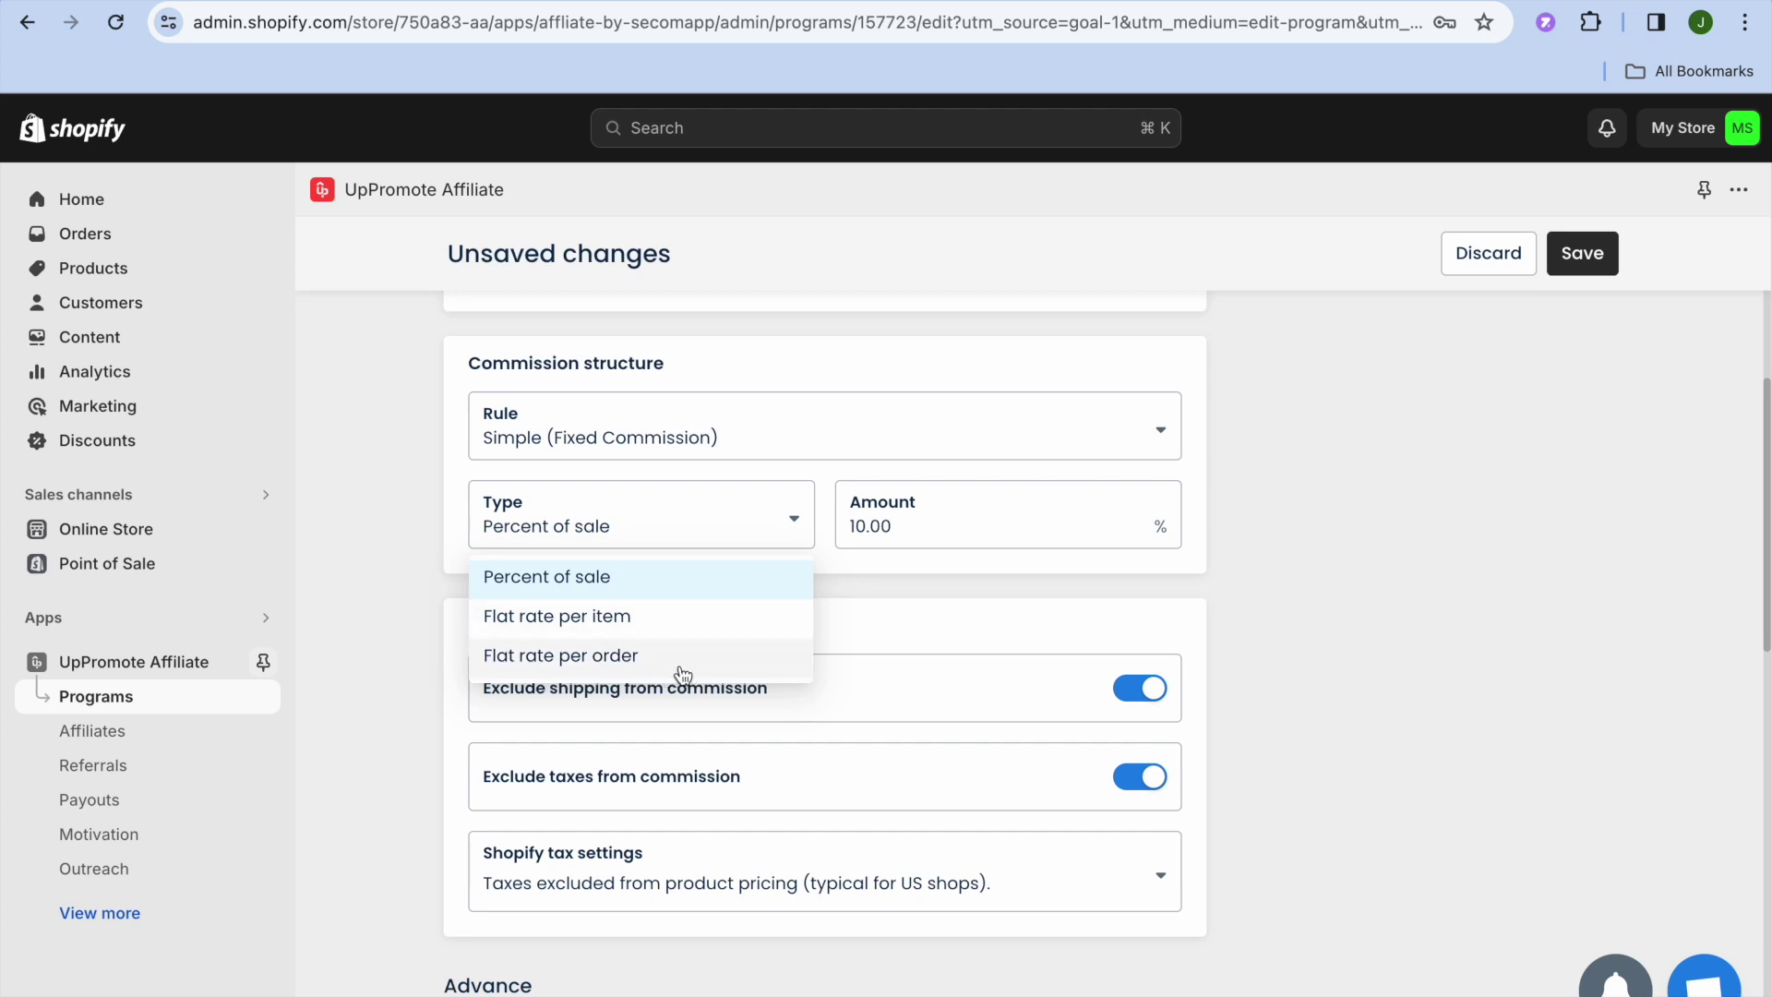
Step: Set the commission amount in the program's commission structure to 25 percent of sale
click(865, 527)
double_click(862, 528)
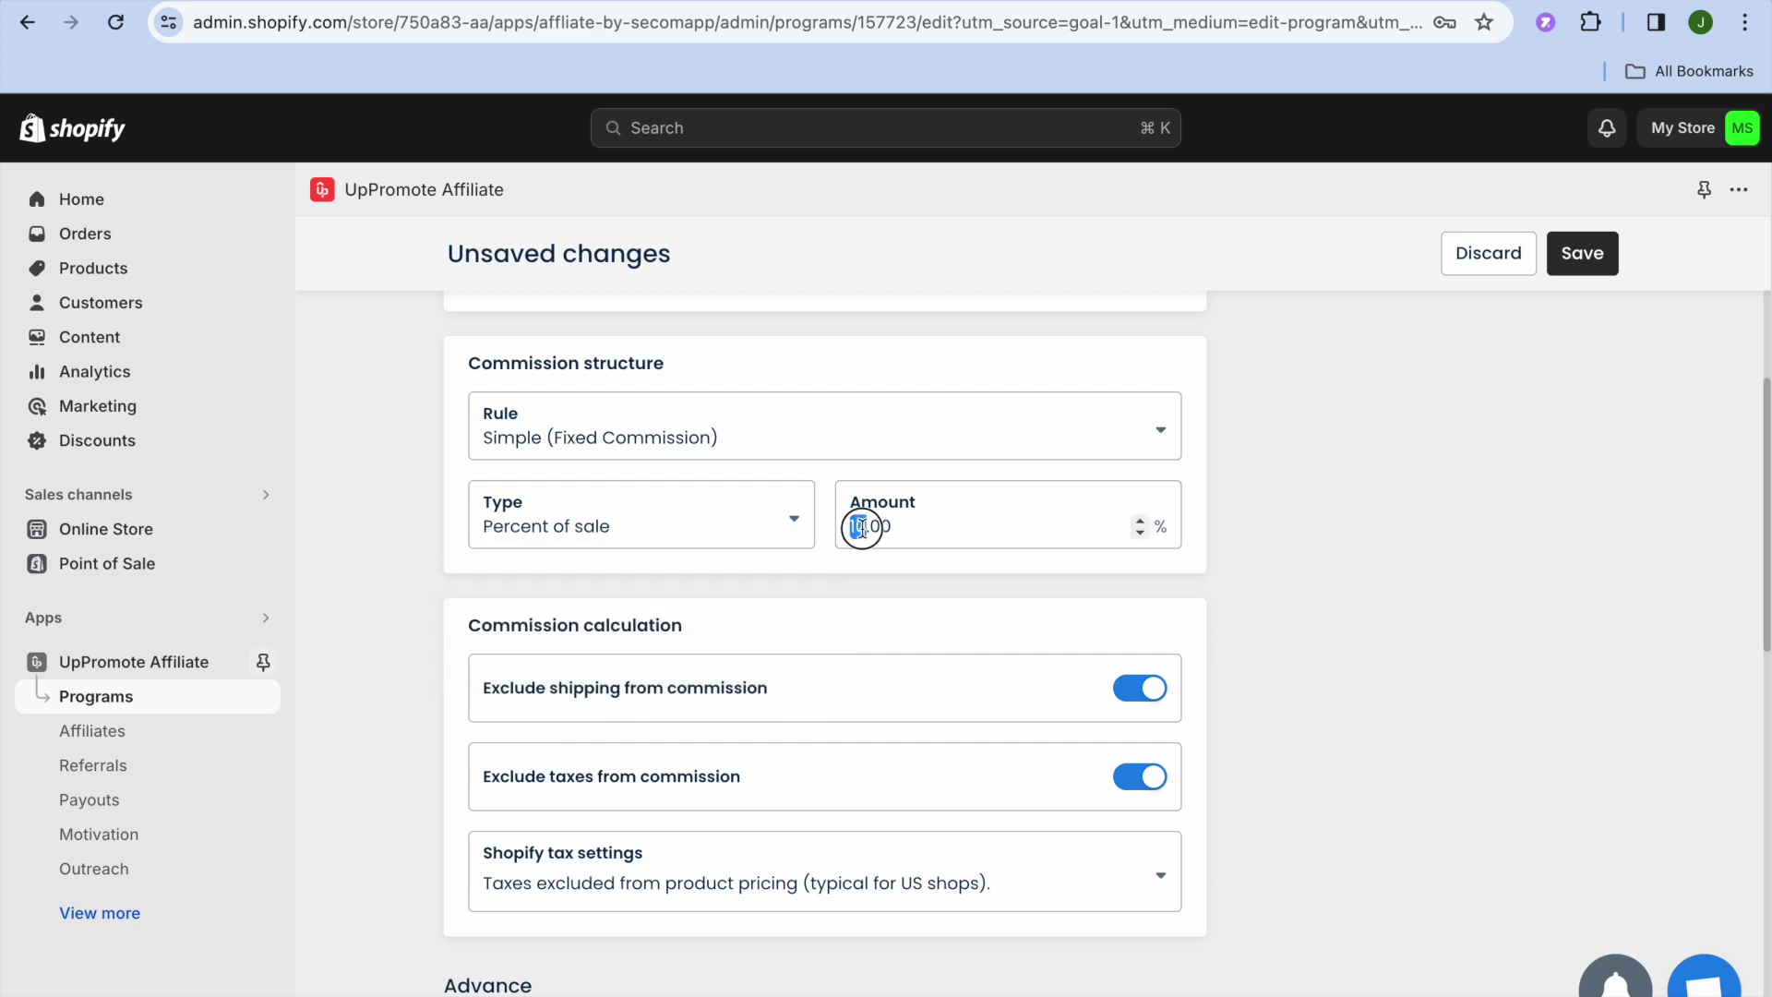
text(25)
click(1117, 587)
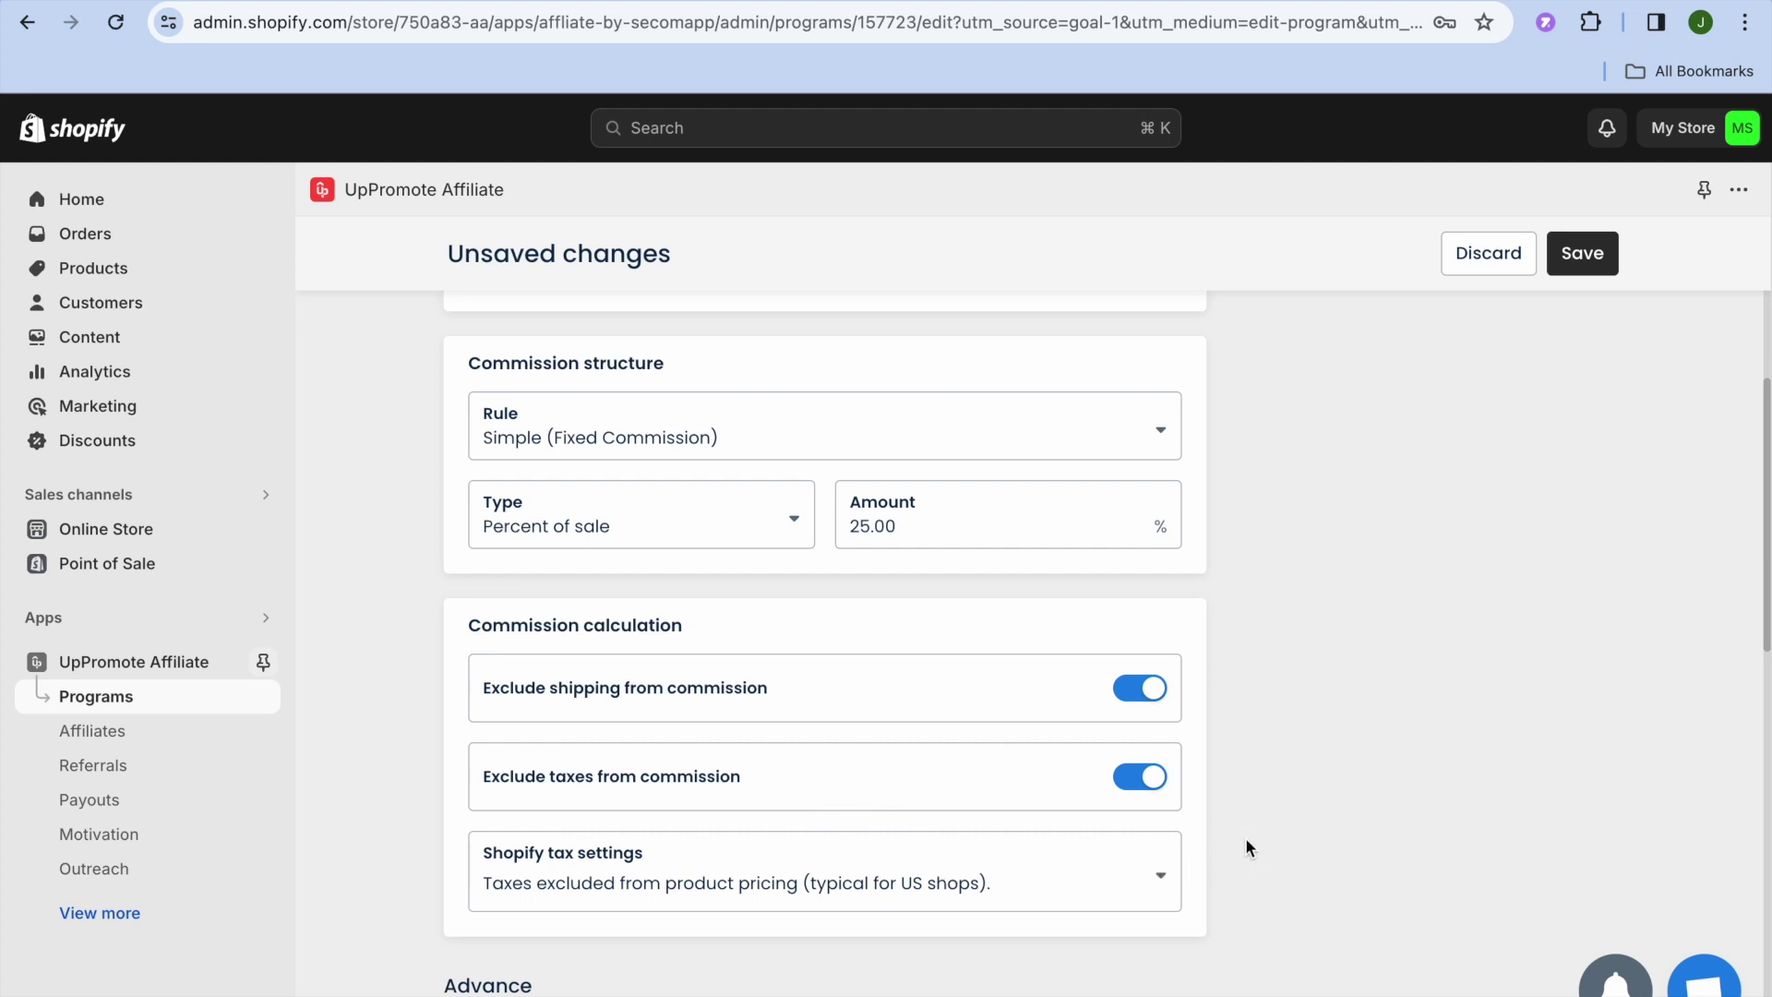
Step: Save the program, sync the new commission rate and description to its registration form, and dismiss the feedback request for good
scroll(1246, 840, down, 5)
scroll(1246, 842, down, 2)
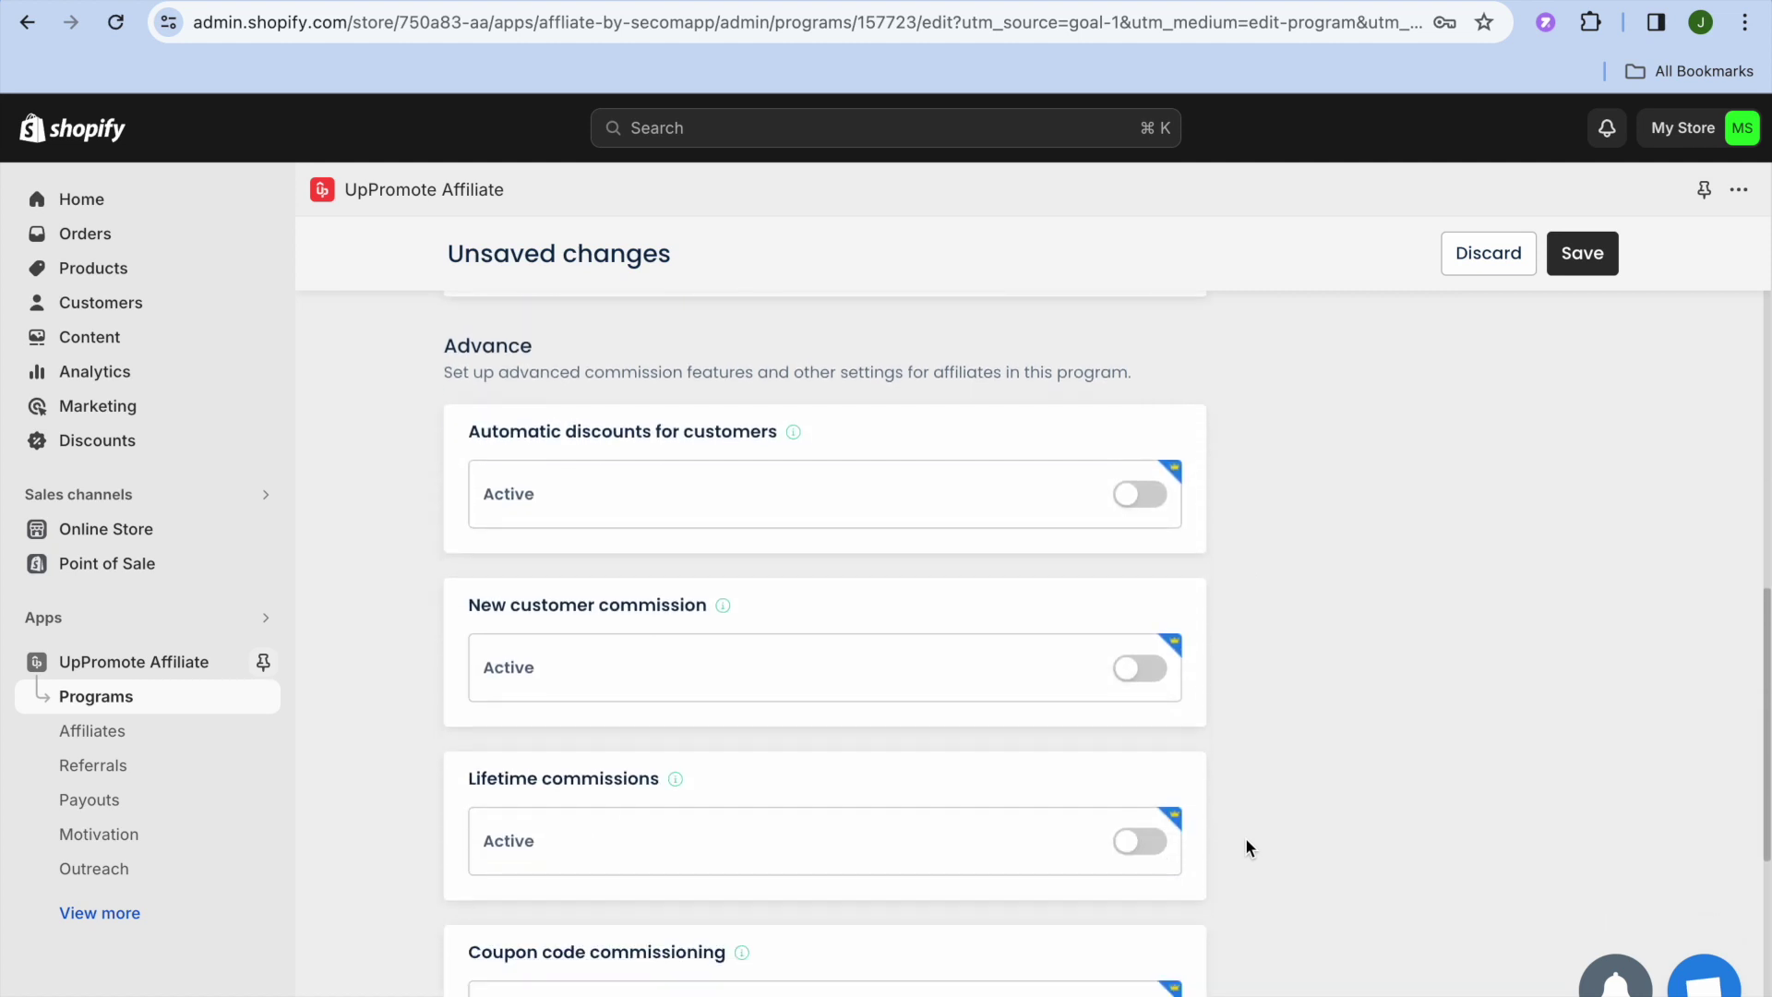
scroll(1246, 842, down, 7)
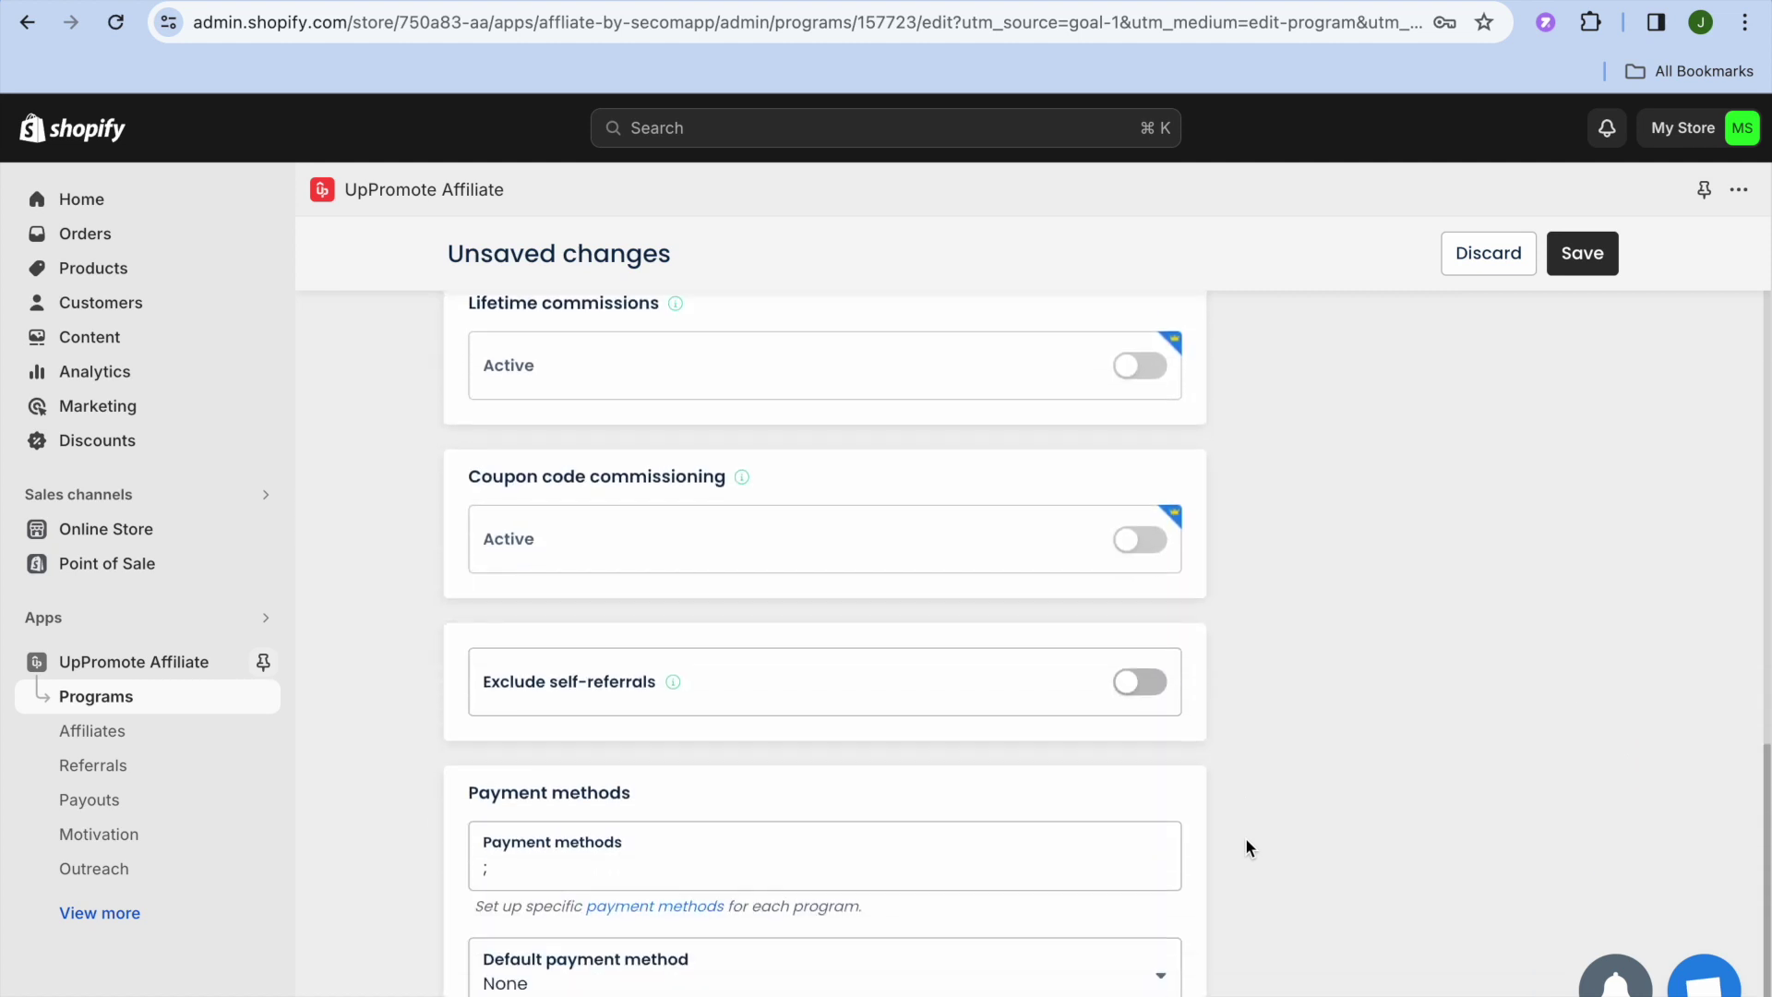
scroll(1246, 842, up, 6)
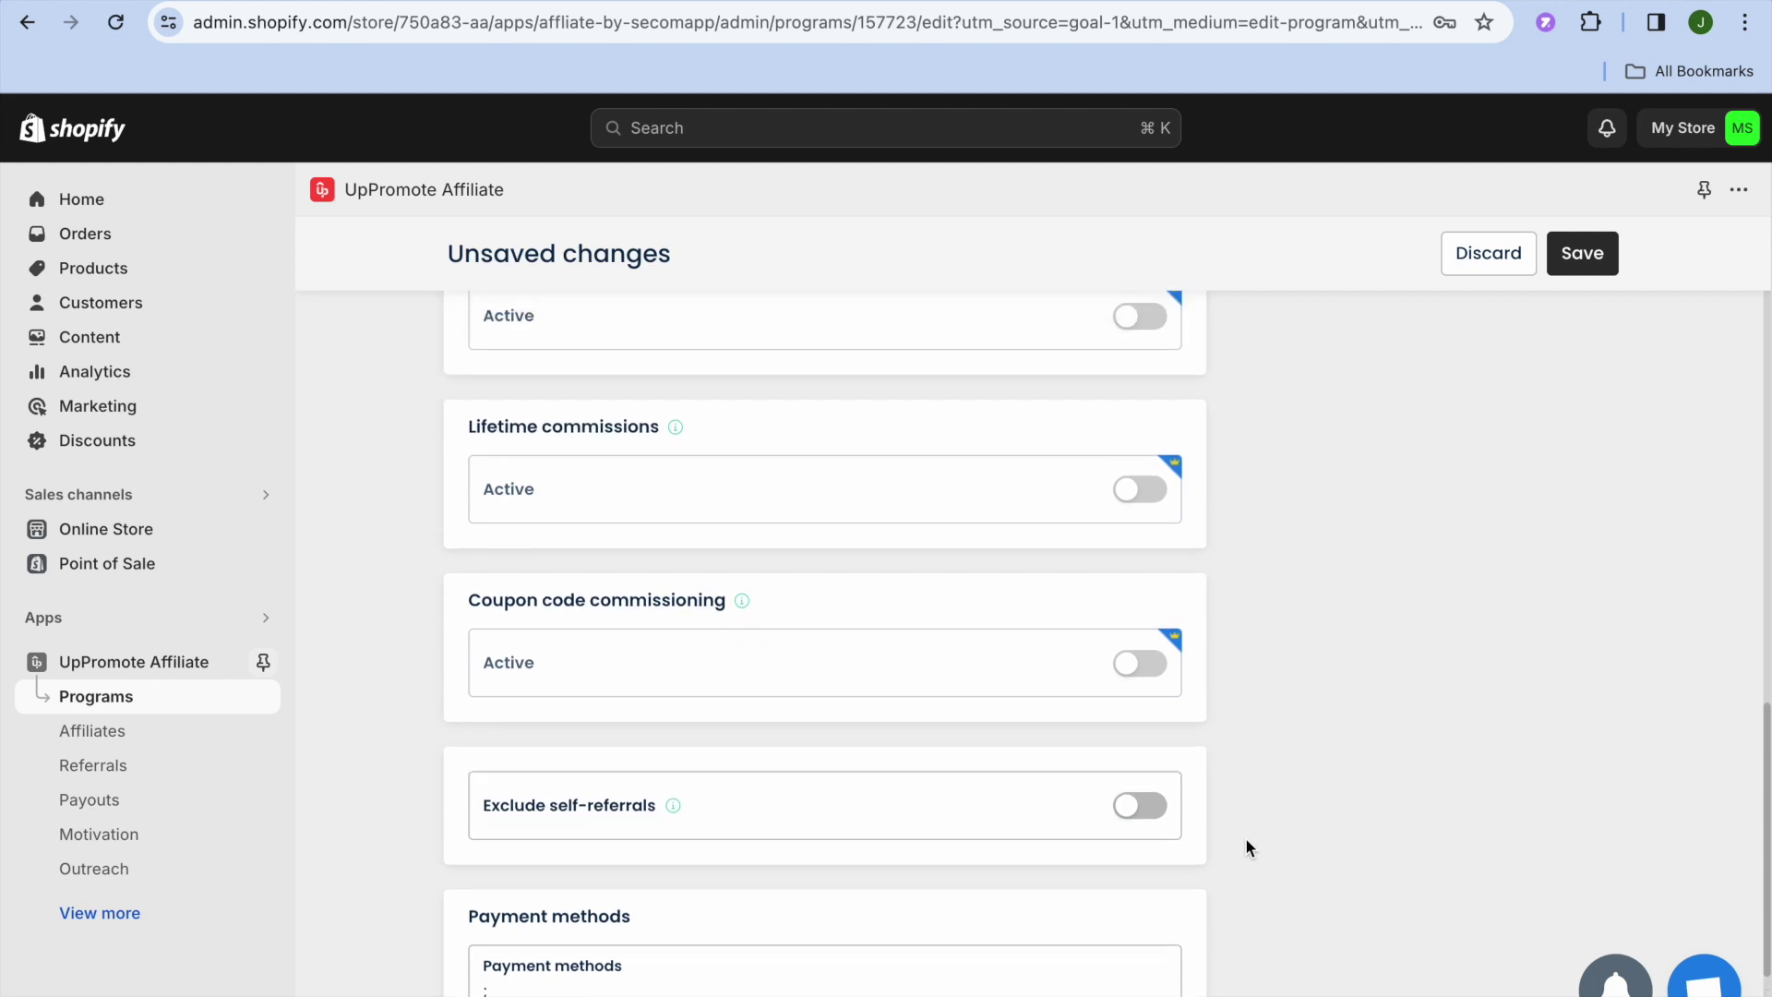
scroll(1246, 842, up, 13)
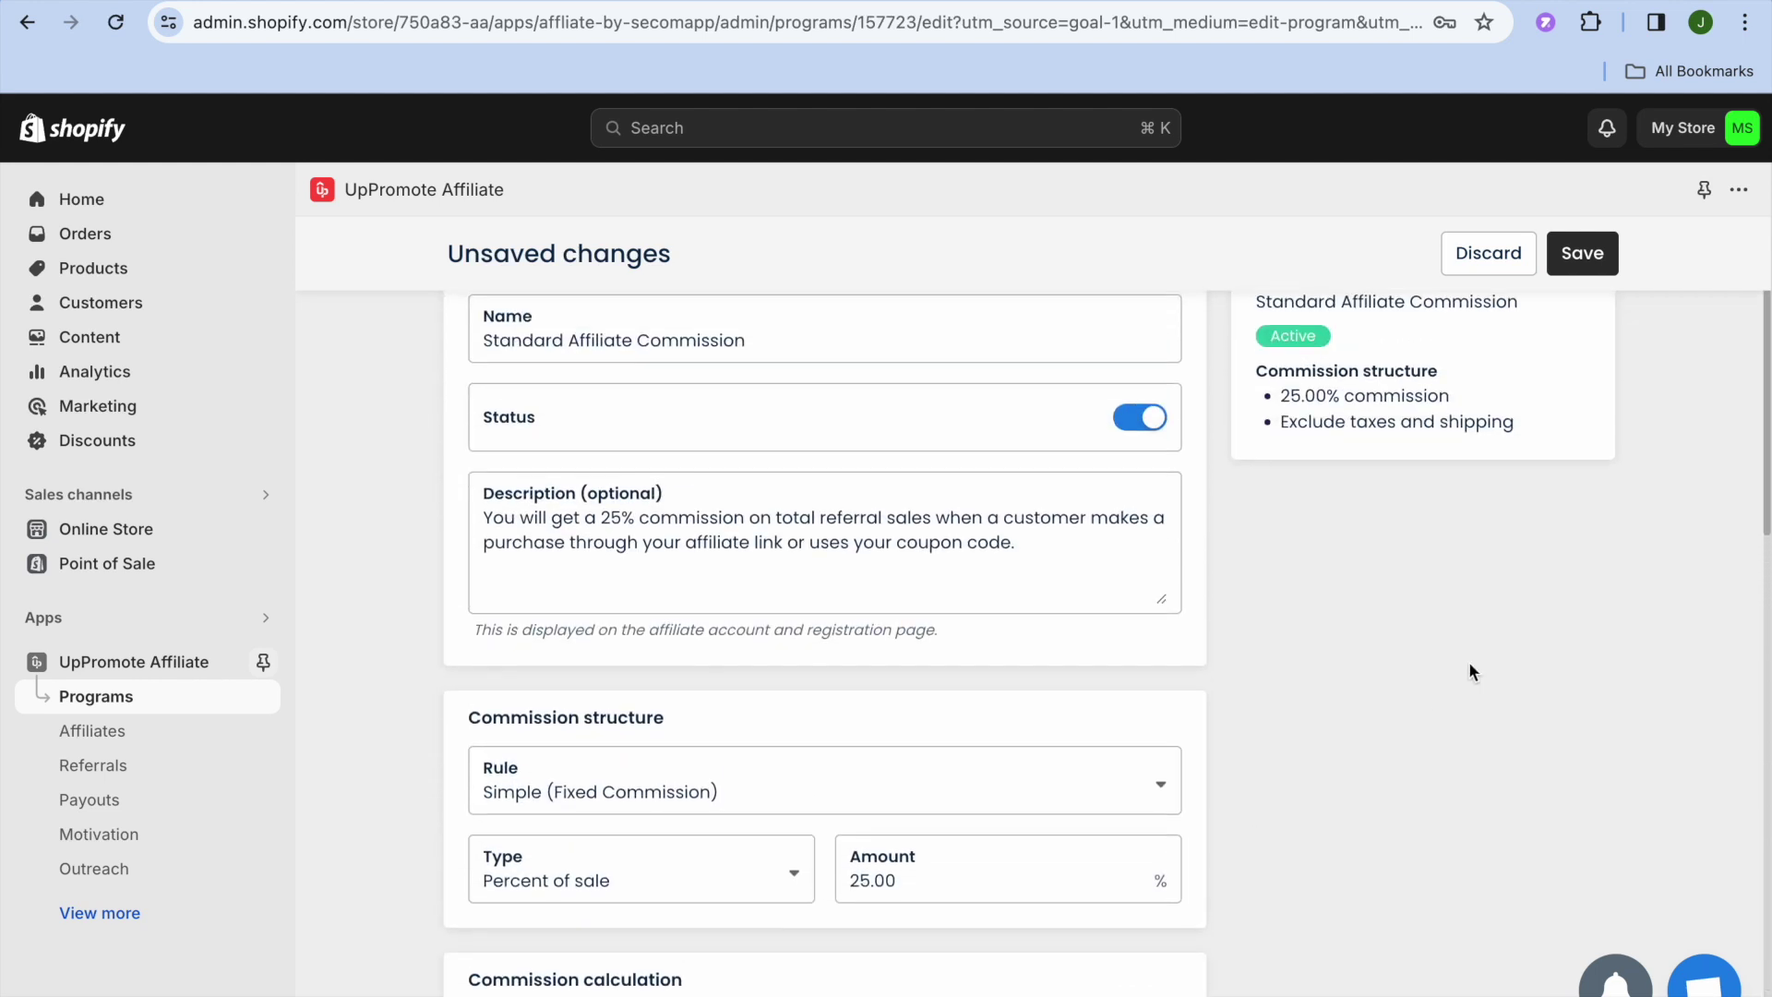
click(1582, 253)
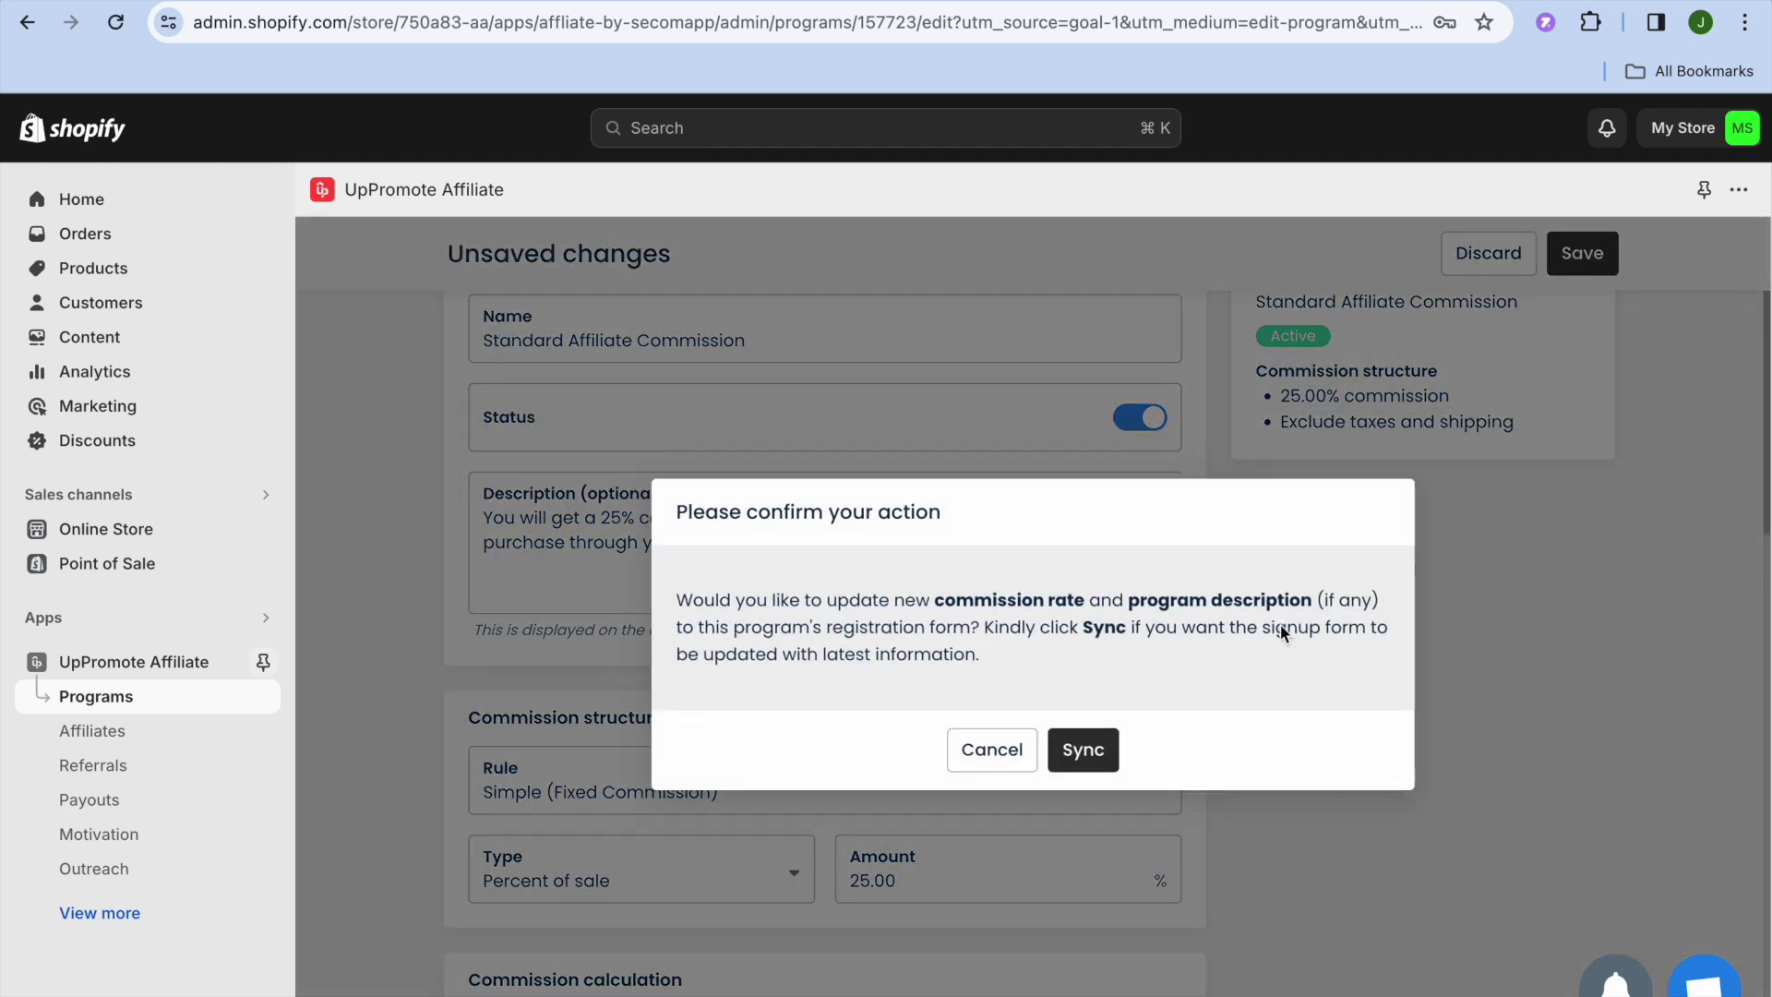
click(1084, 750)
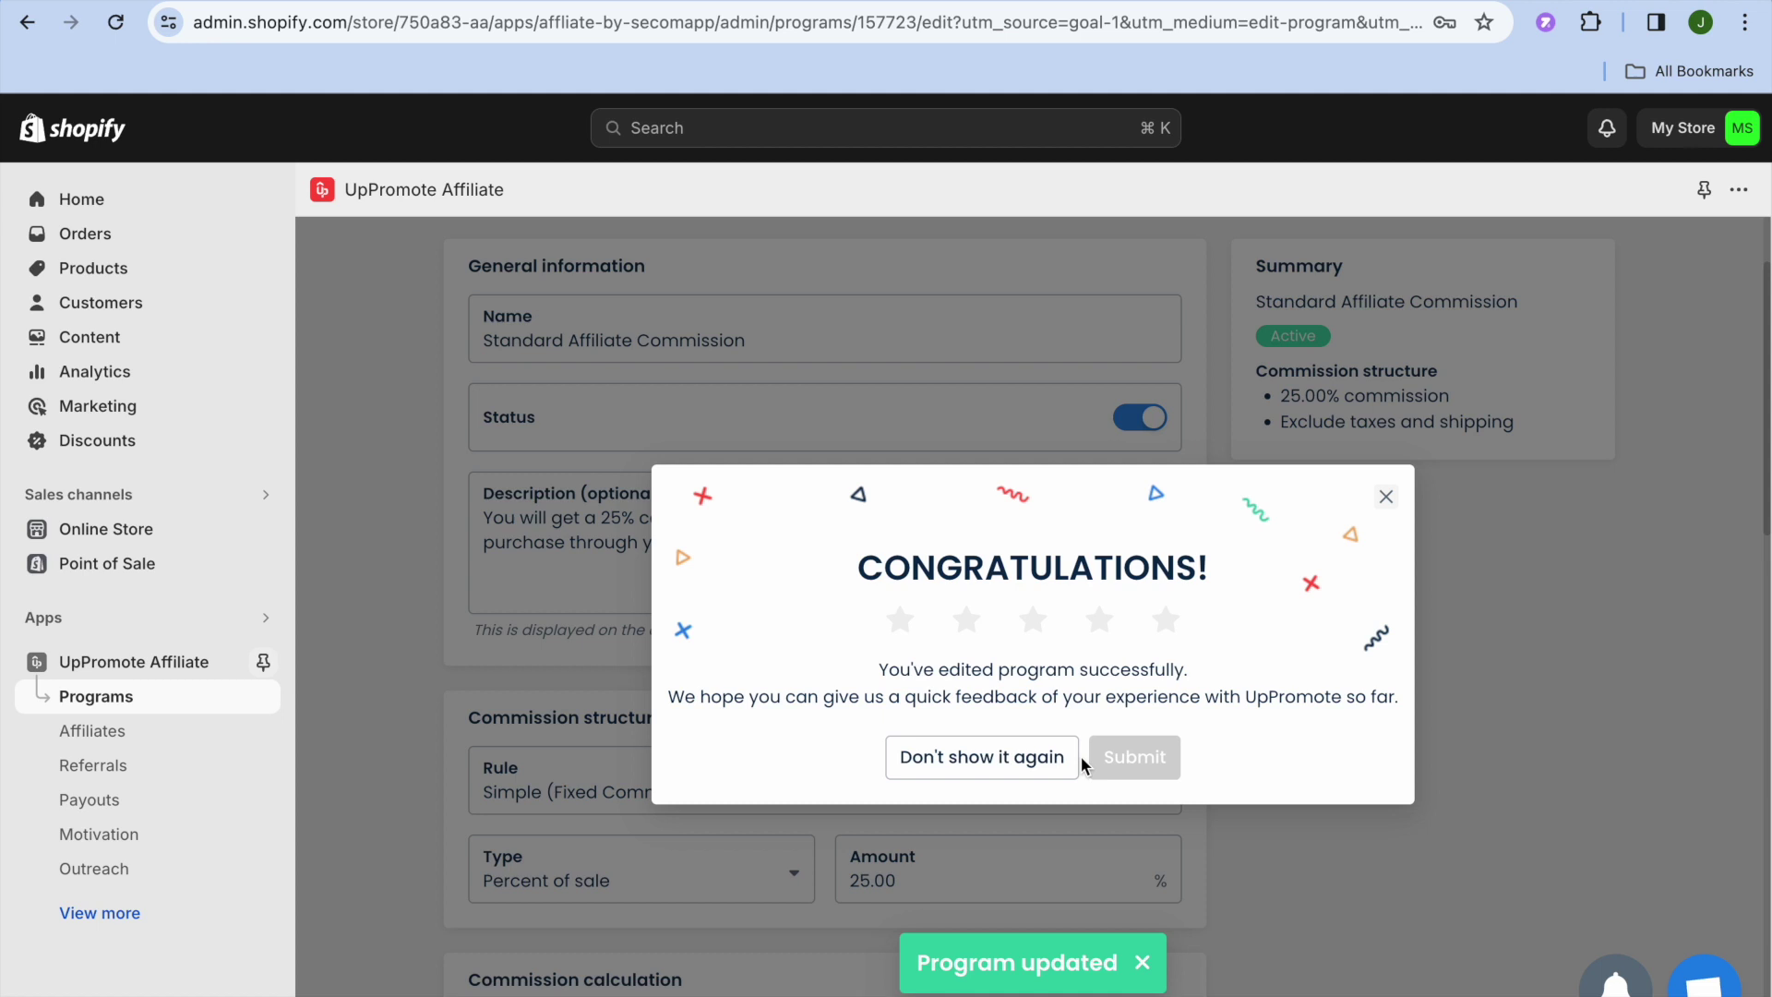
click(1011, 752)
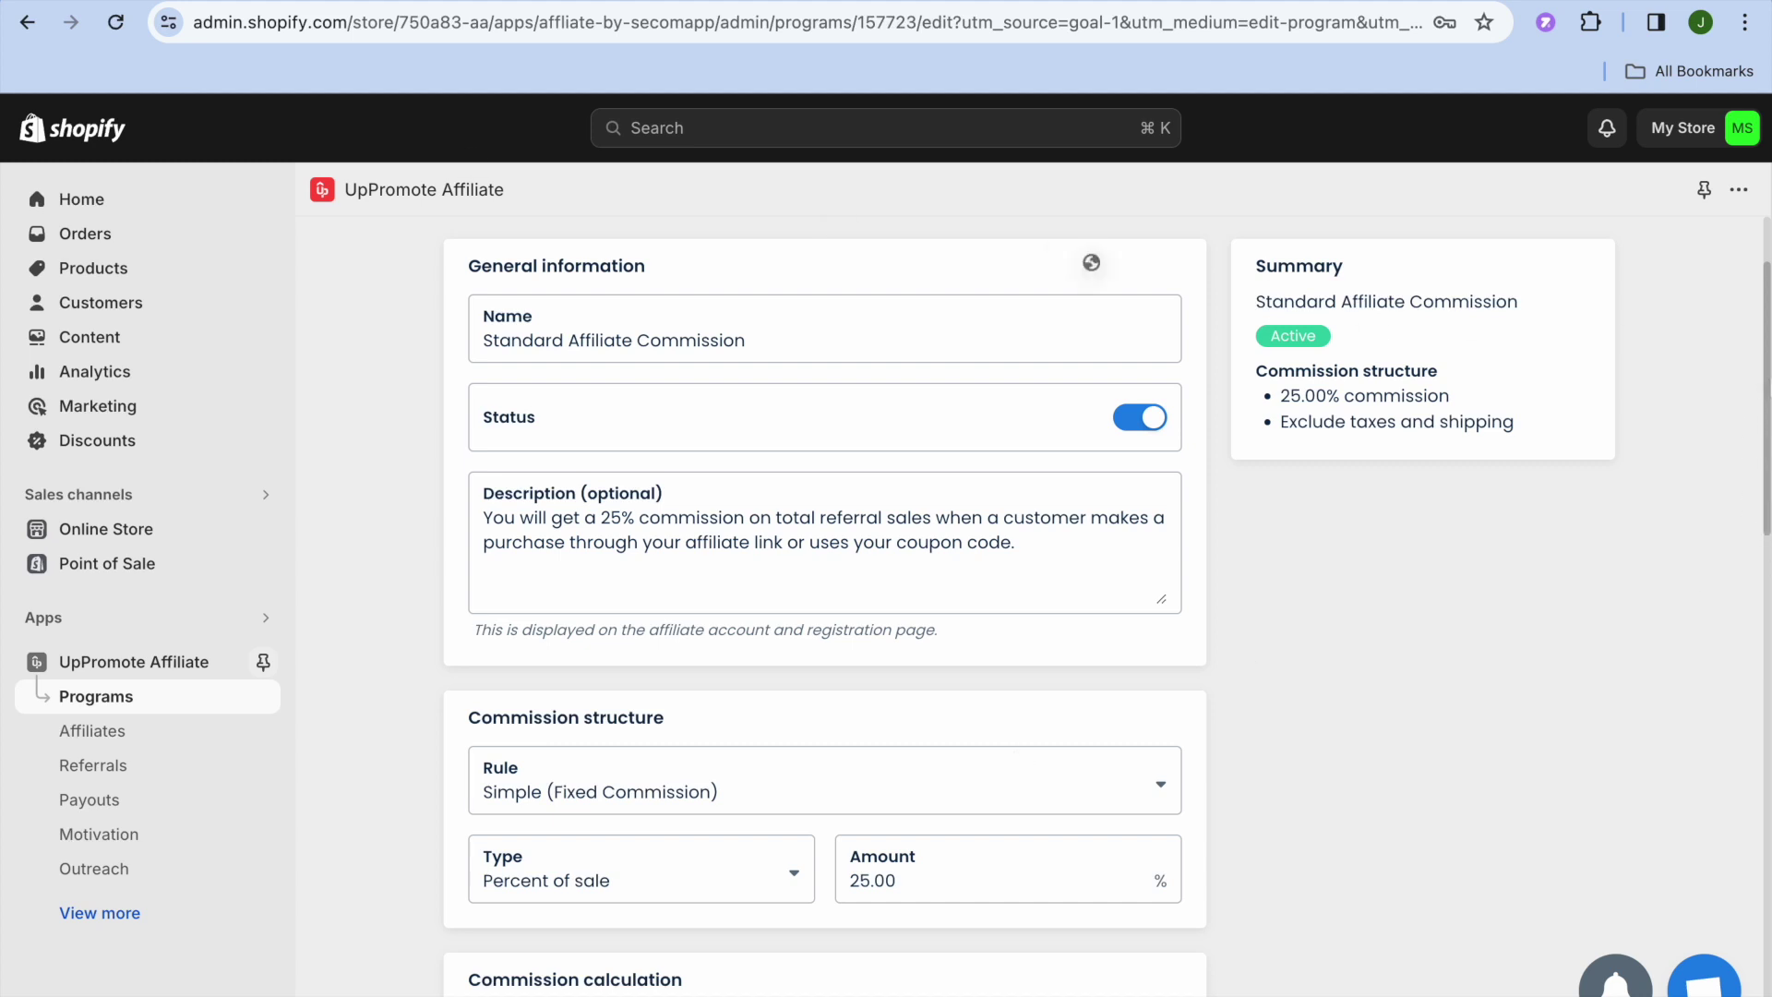
Step: Leave the program editor, resume the unfinished setup, enable PayPal as a manual payout method, and finish the onboarding back at the app's home
scroll(1754, 342, up, 2)
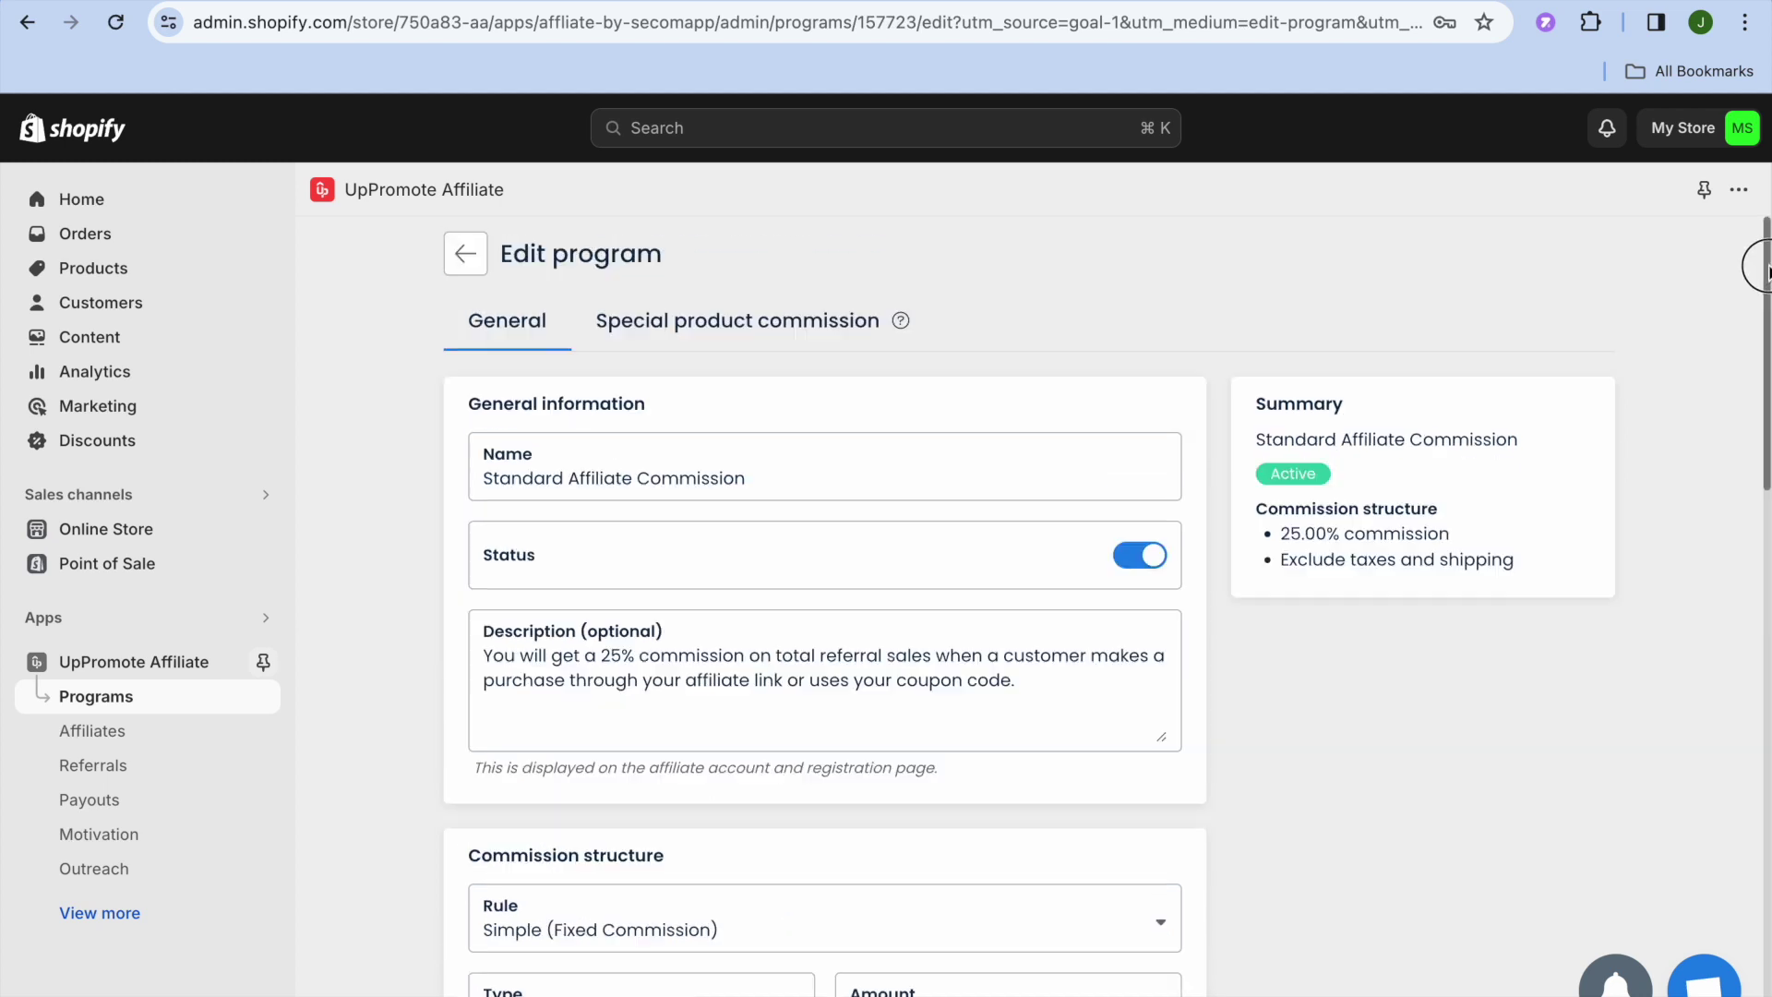
click(465, 253)
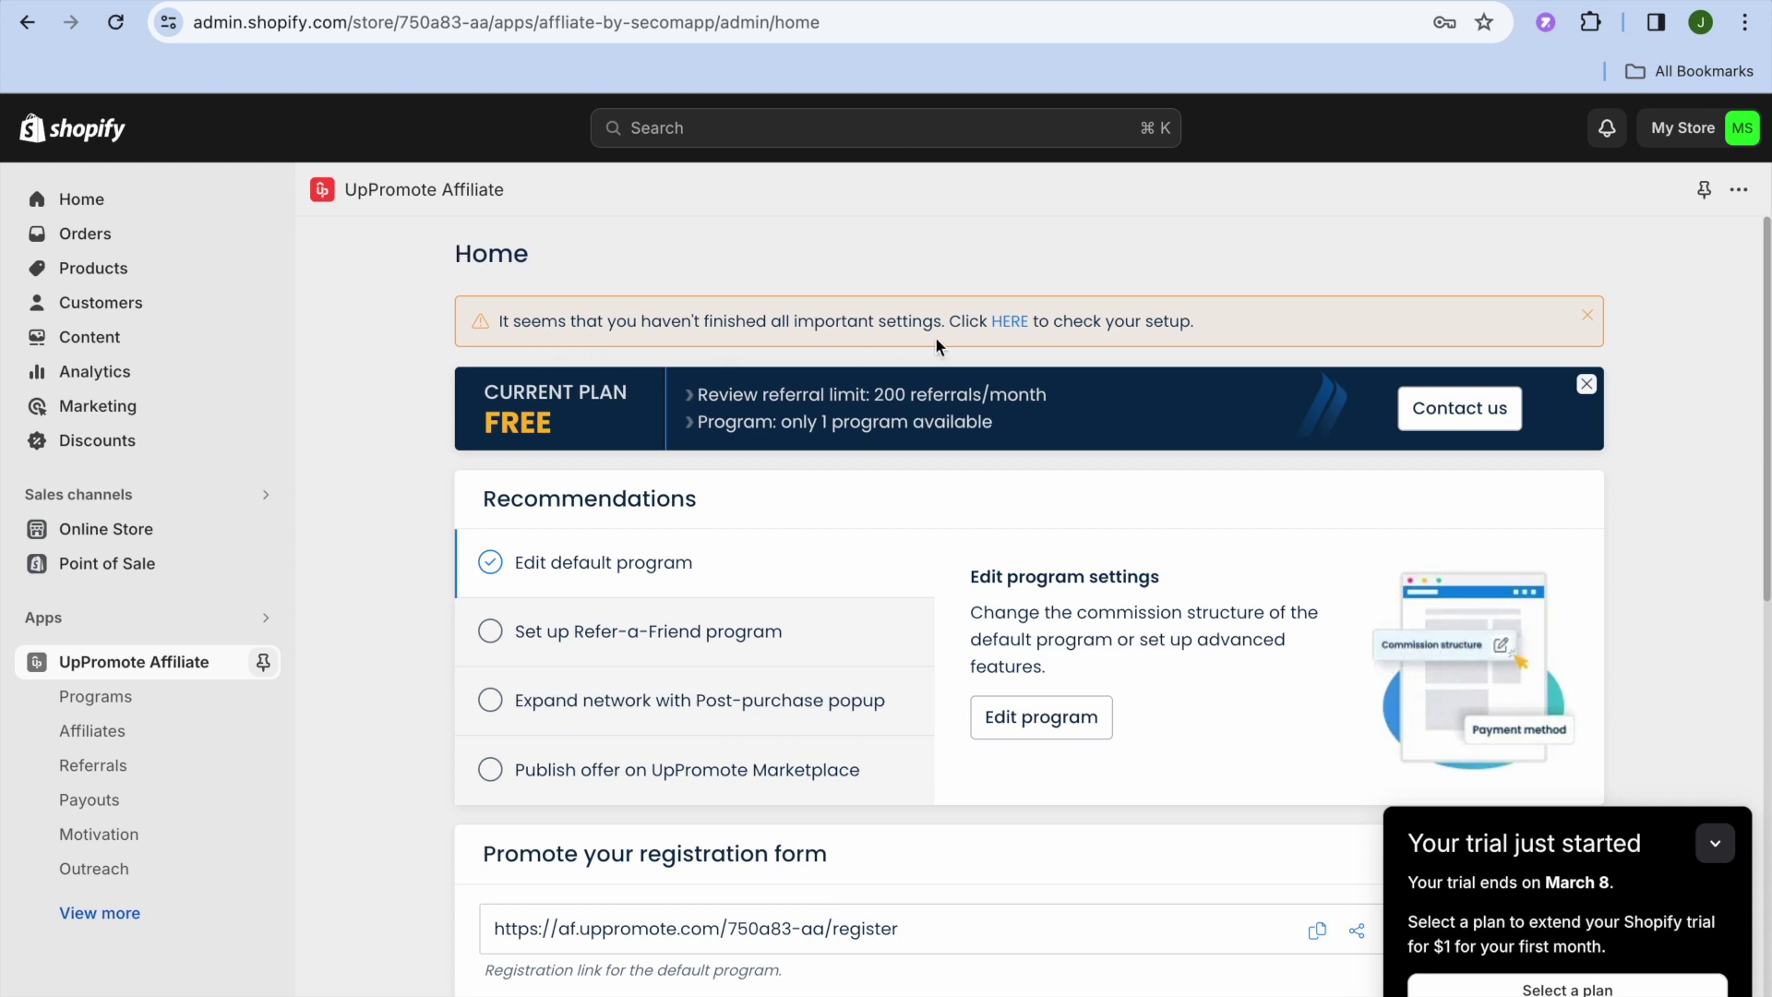
click(1010, 320)
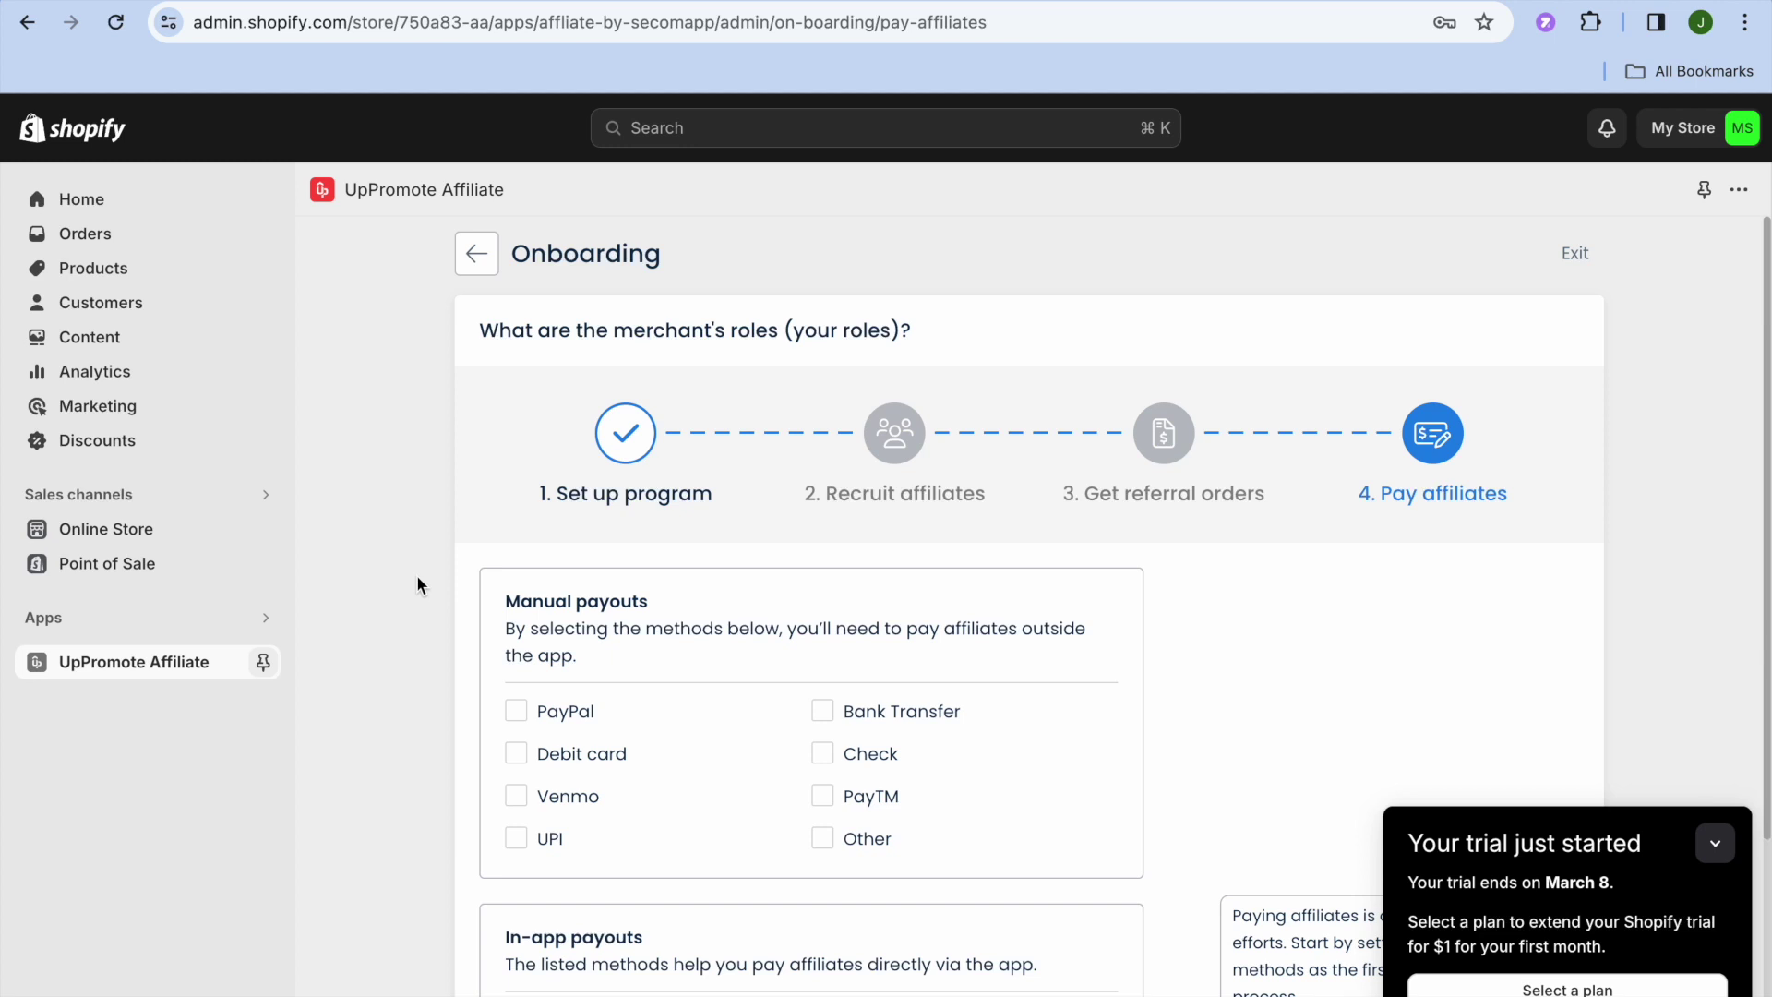
scroll(417, 577, down, 5)
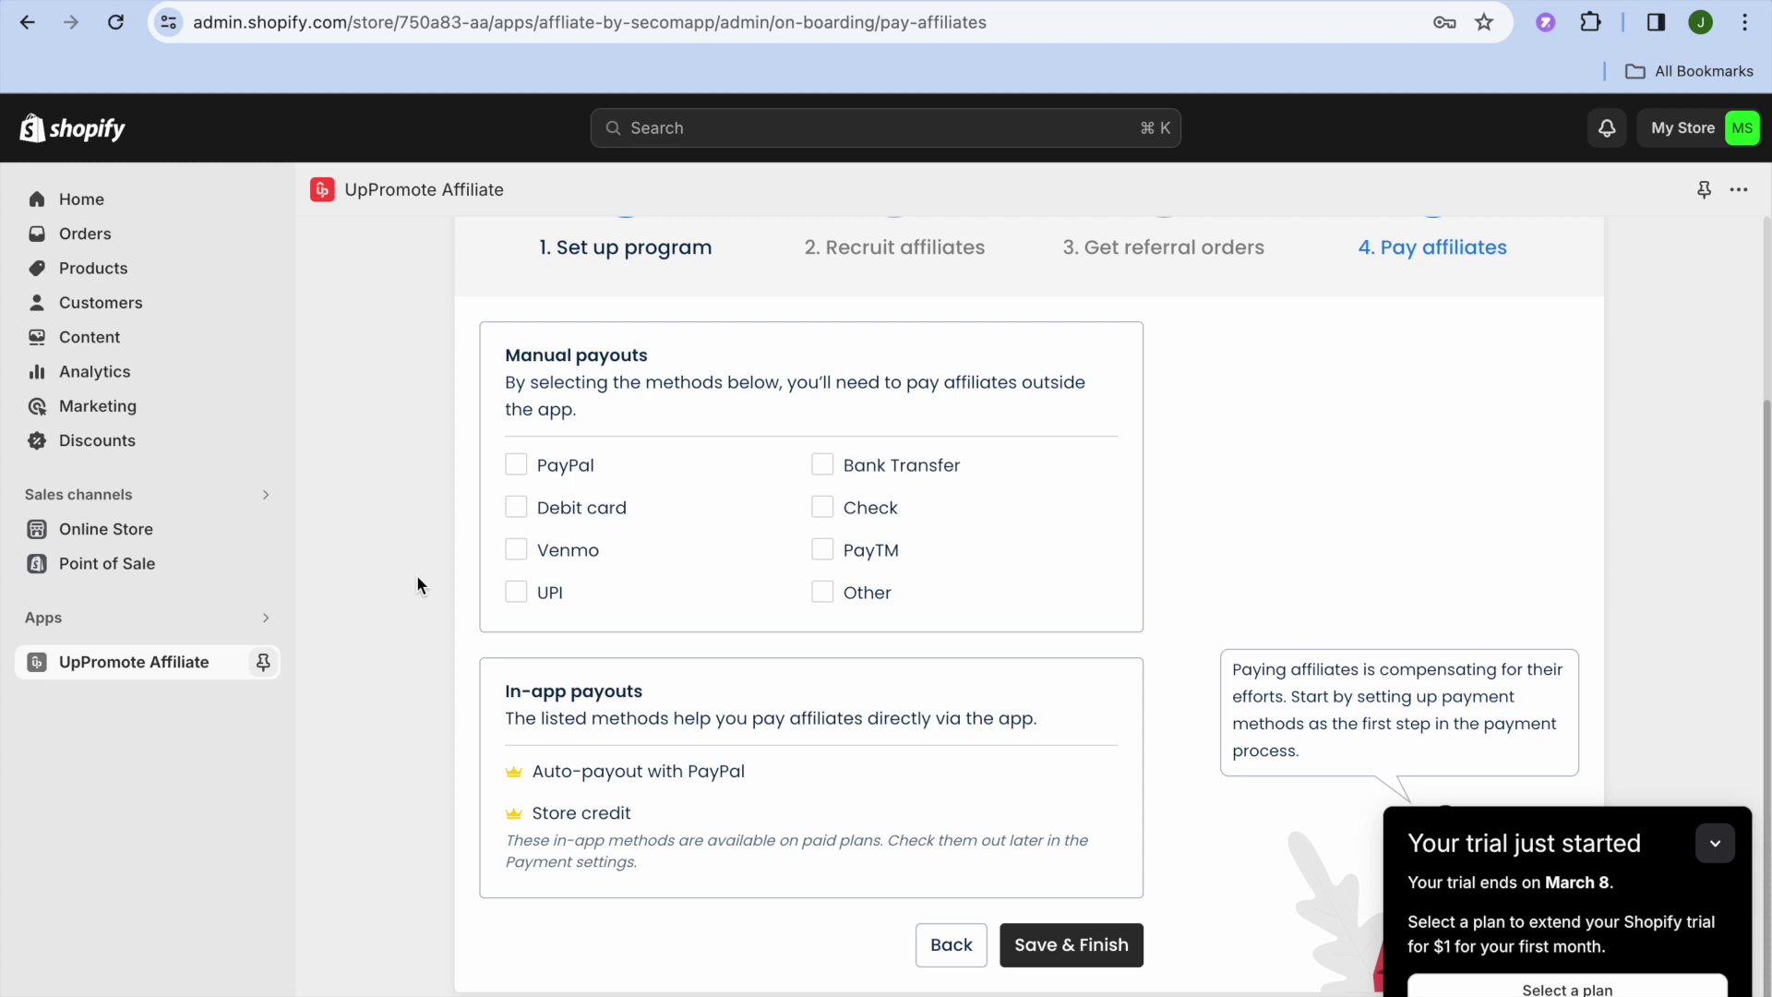
click(526, 472)
click(1067, 955)
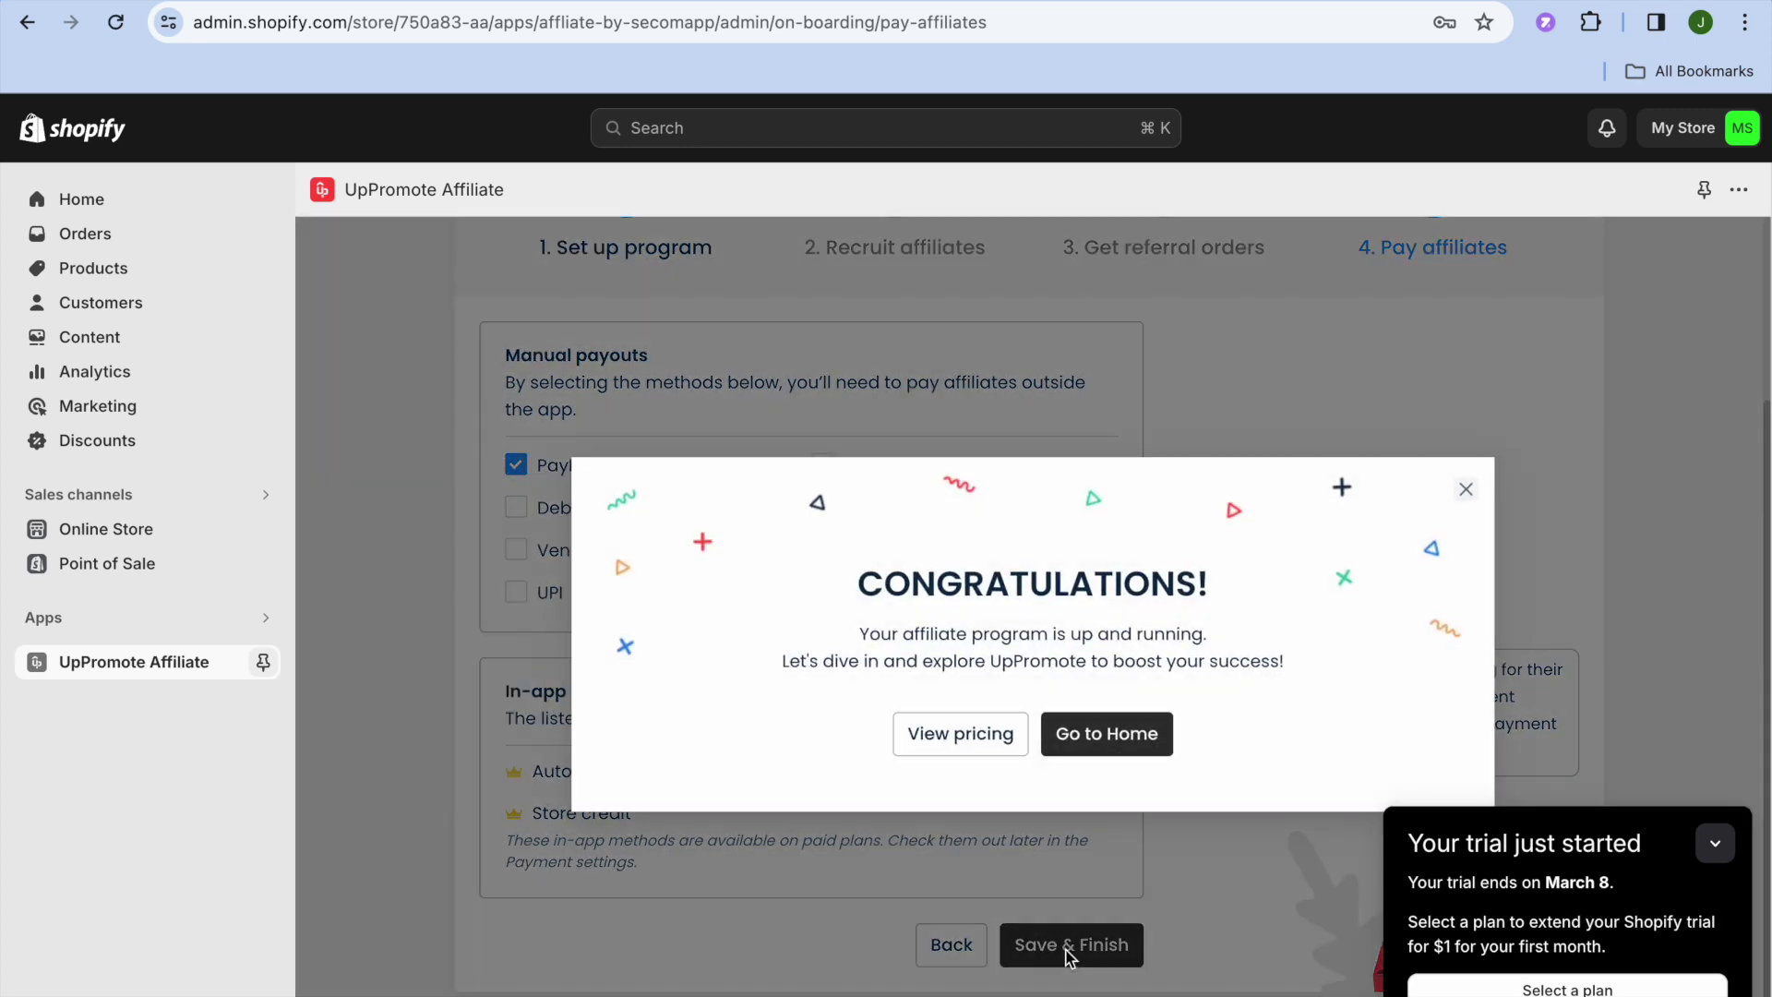
click(1100, 744)
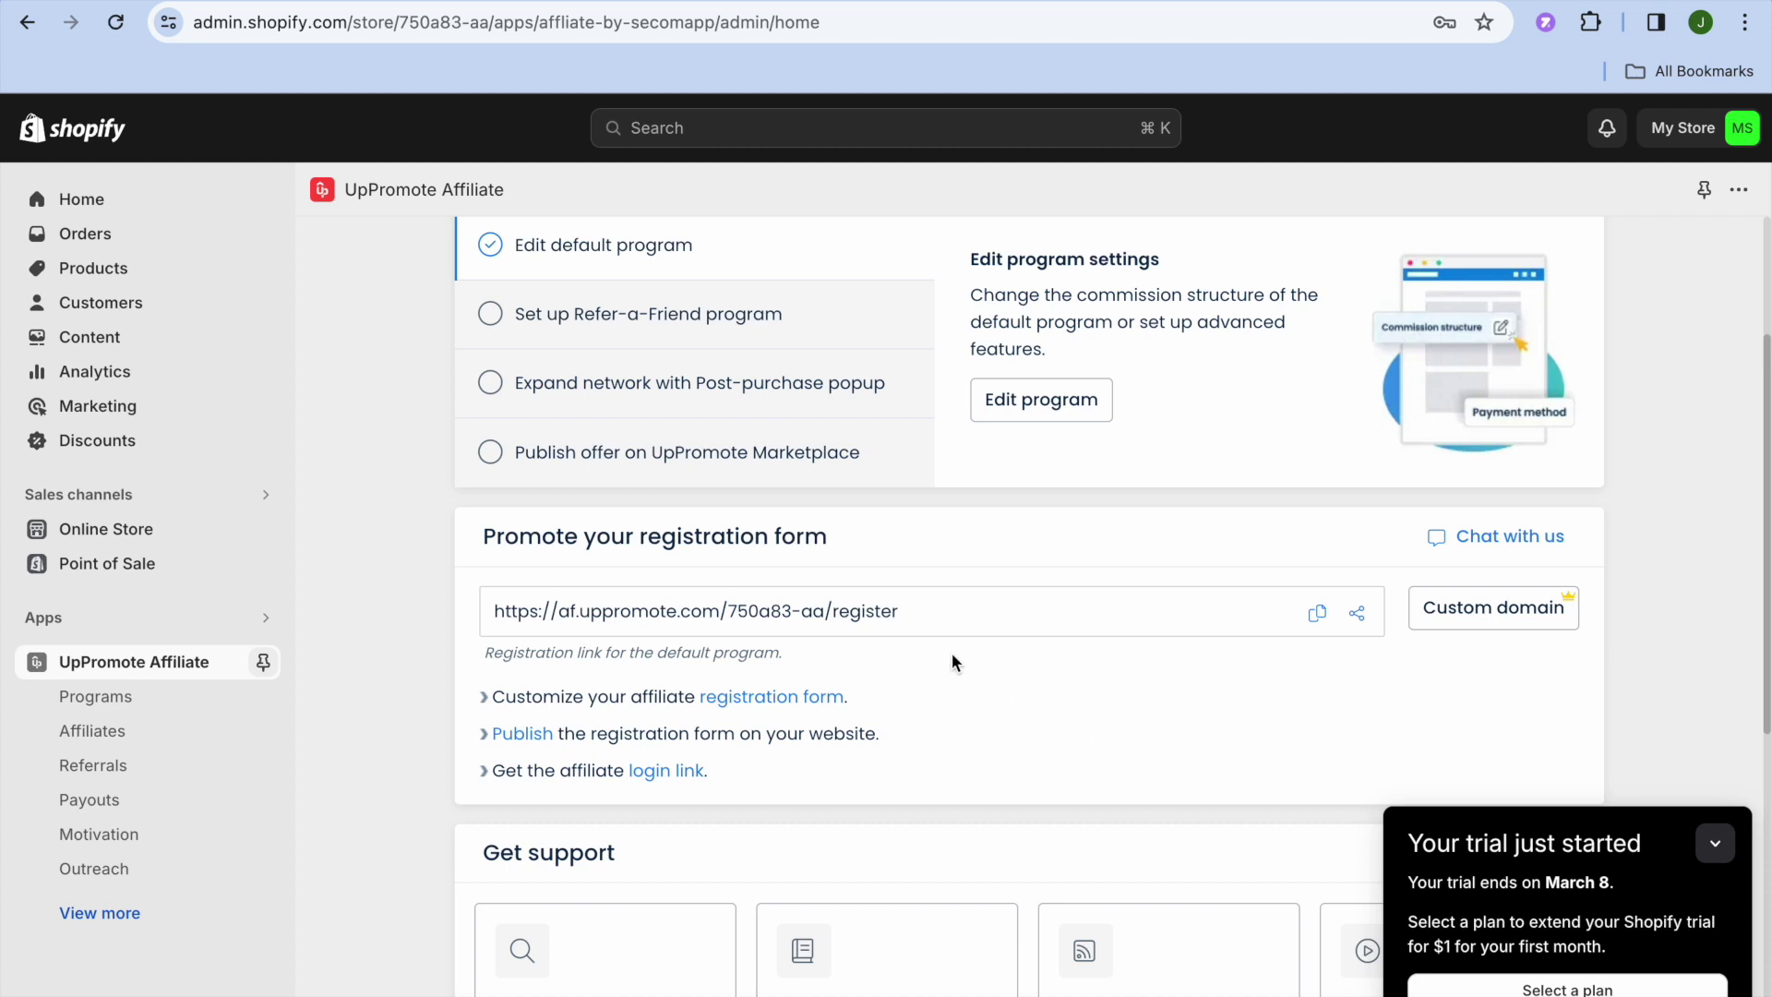
Step: Copy the default program's affiliate registration link and open it in a new browser tab
click(894, 613)
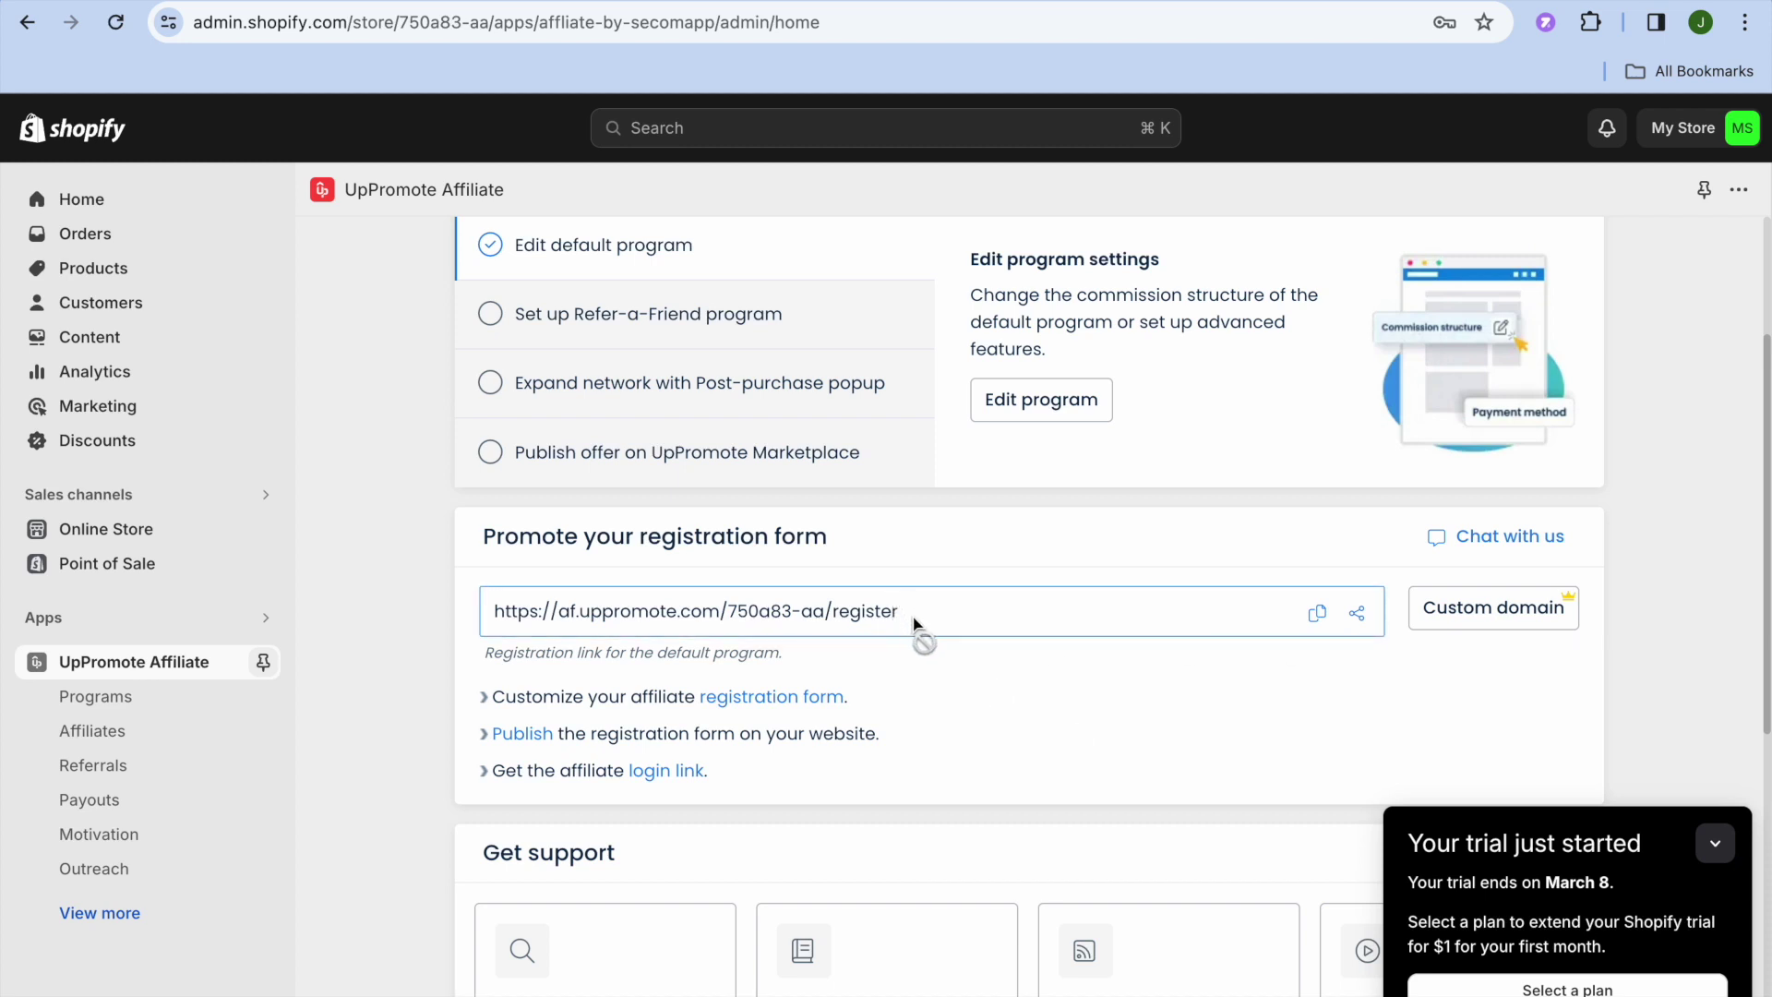
click(1318, 617)
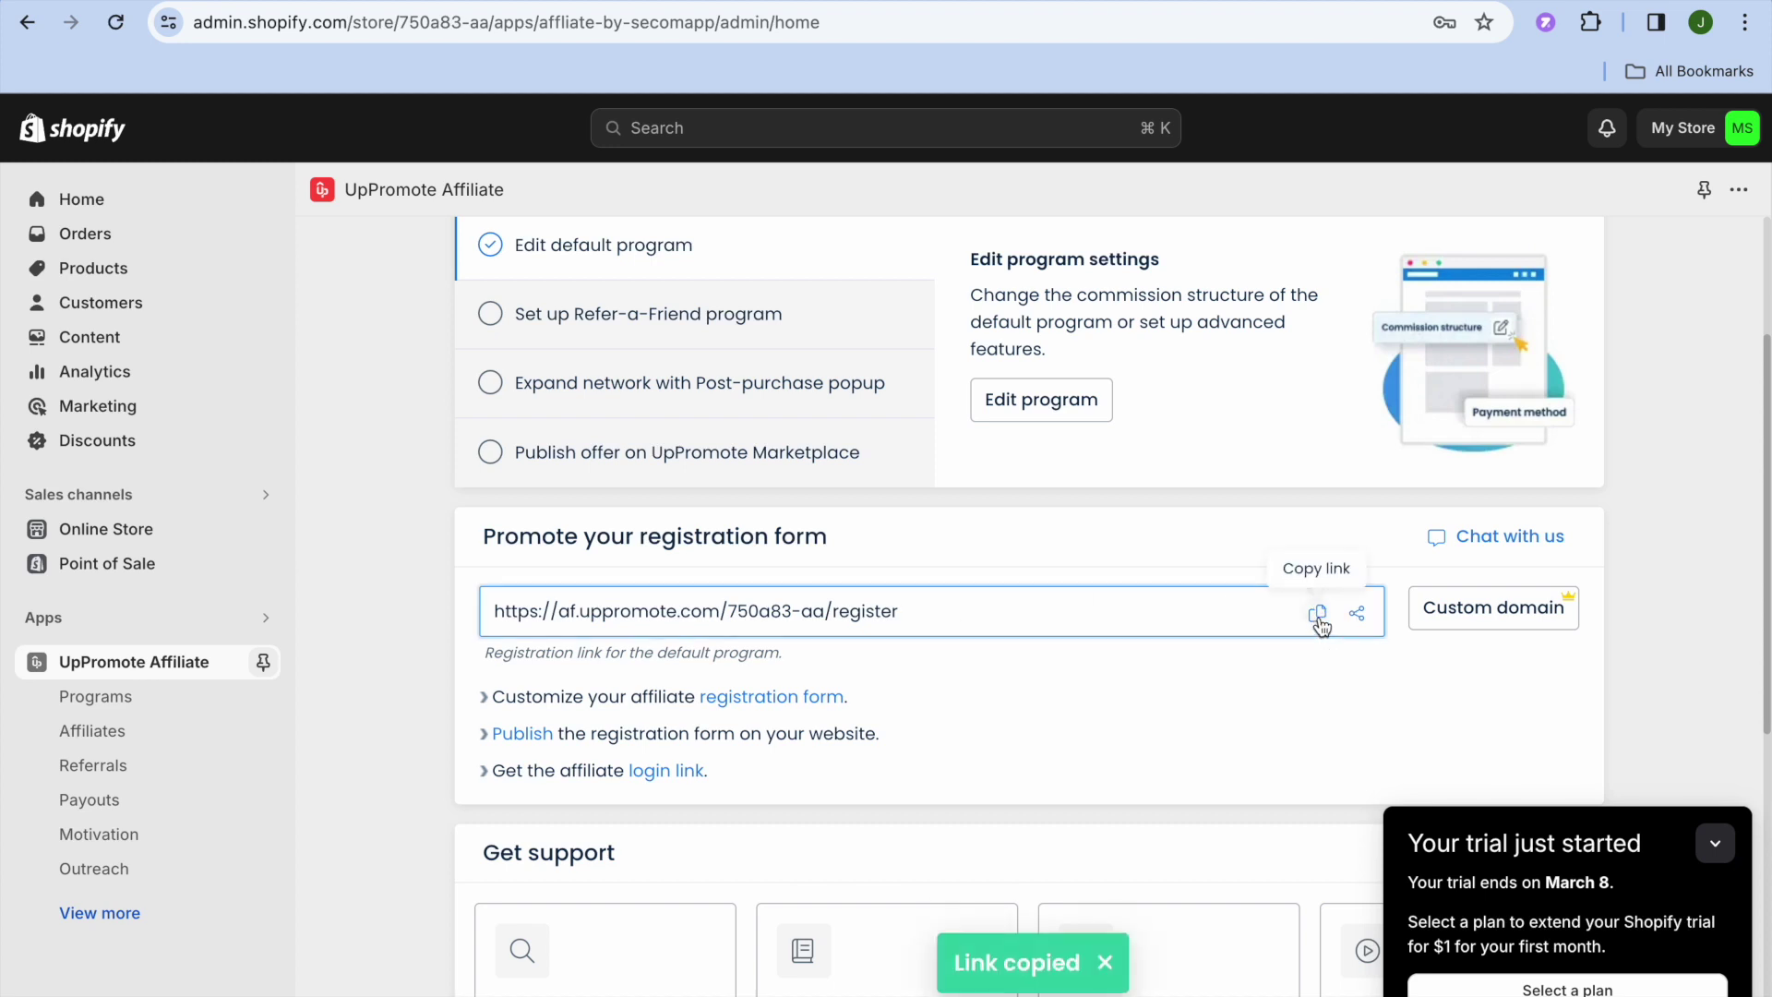
key(super+t)
right_click(892, 19)
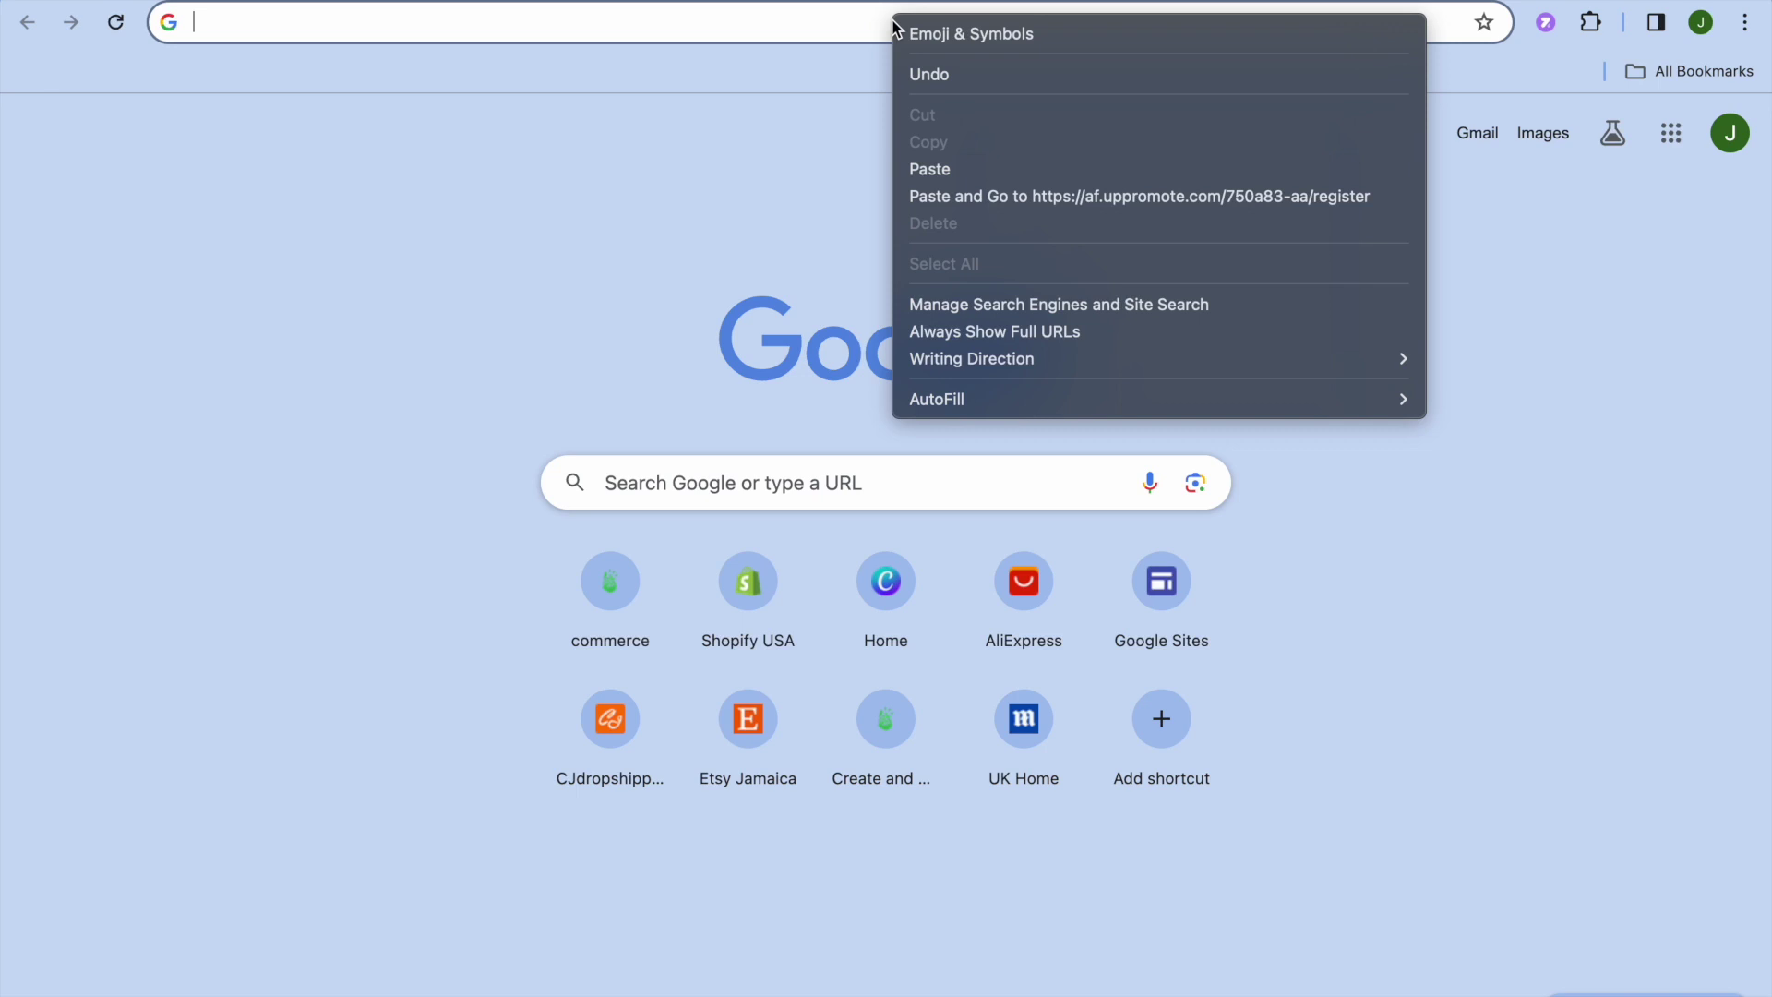
click(940, 189)
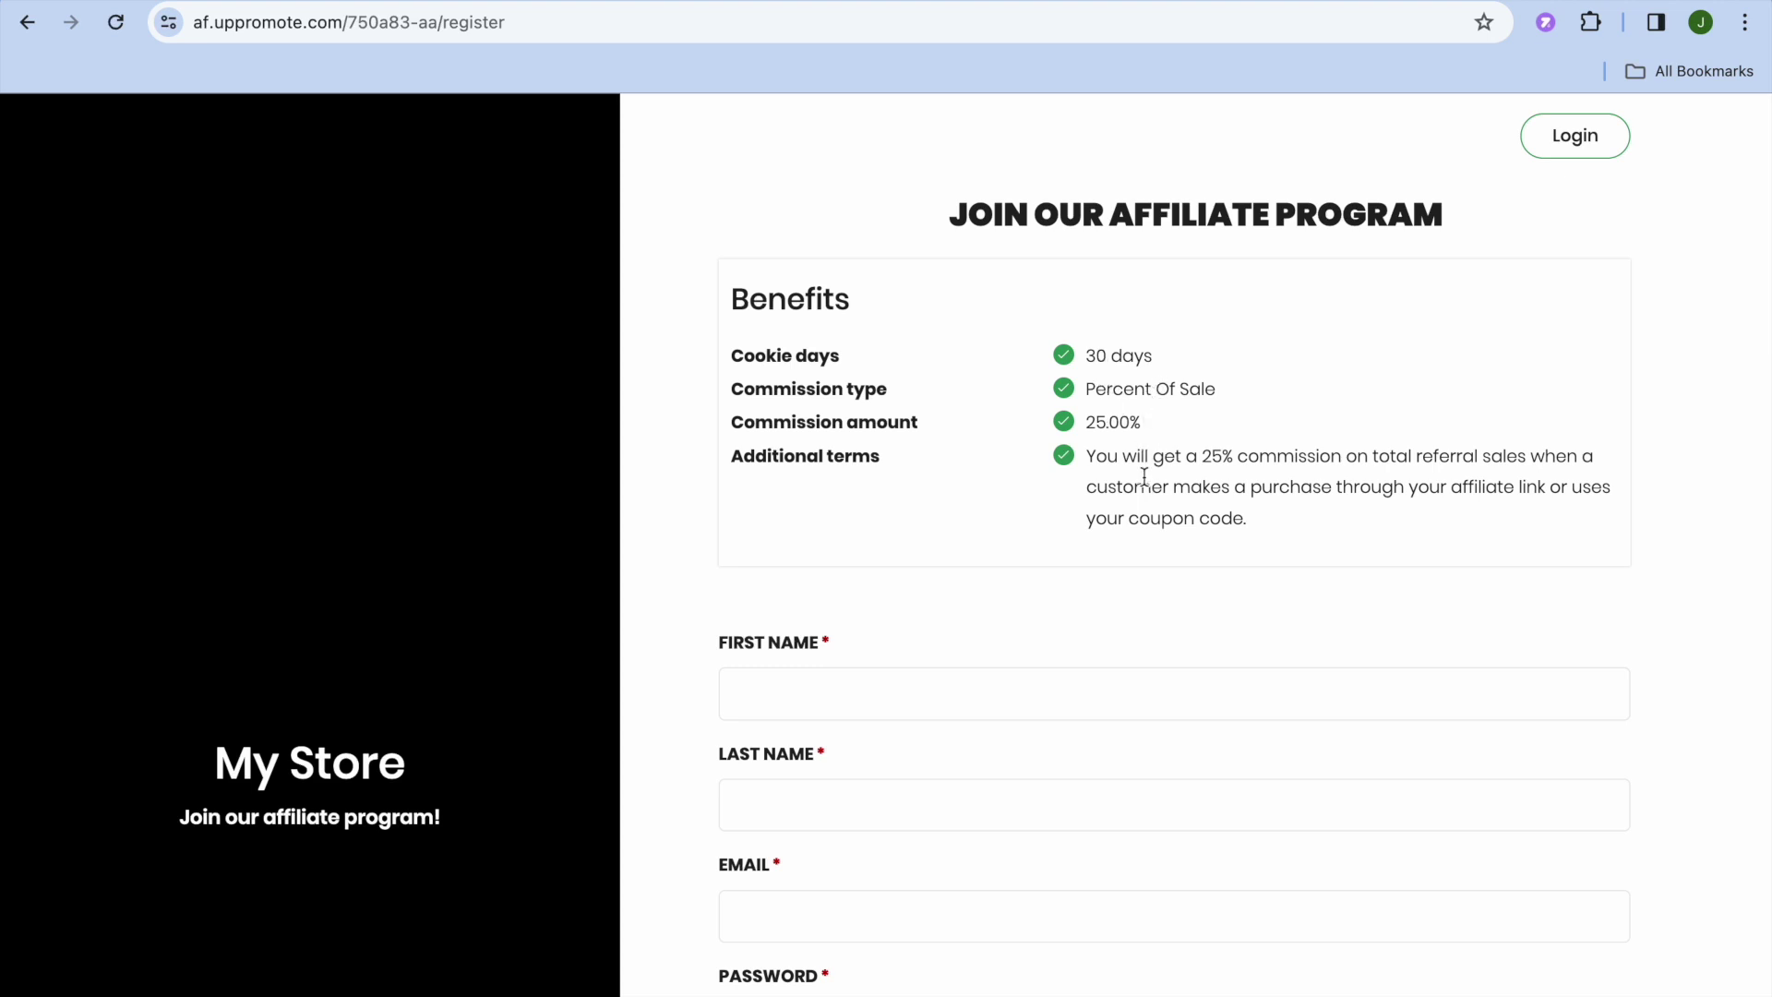
Step: Review the benefits and sign-up fields on the public affiliate registration page, and return to the store admin
click(1029, 591)
scroll(1029, 592, down, 3)
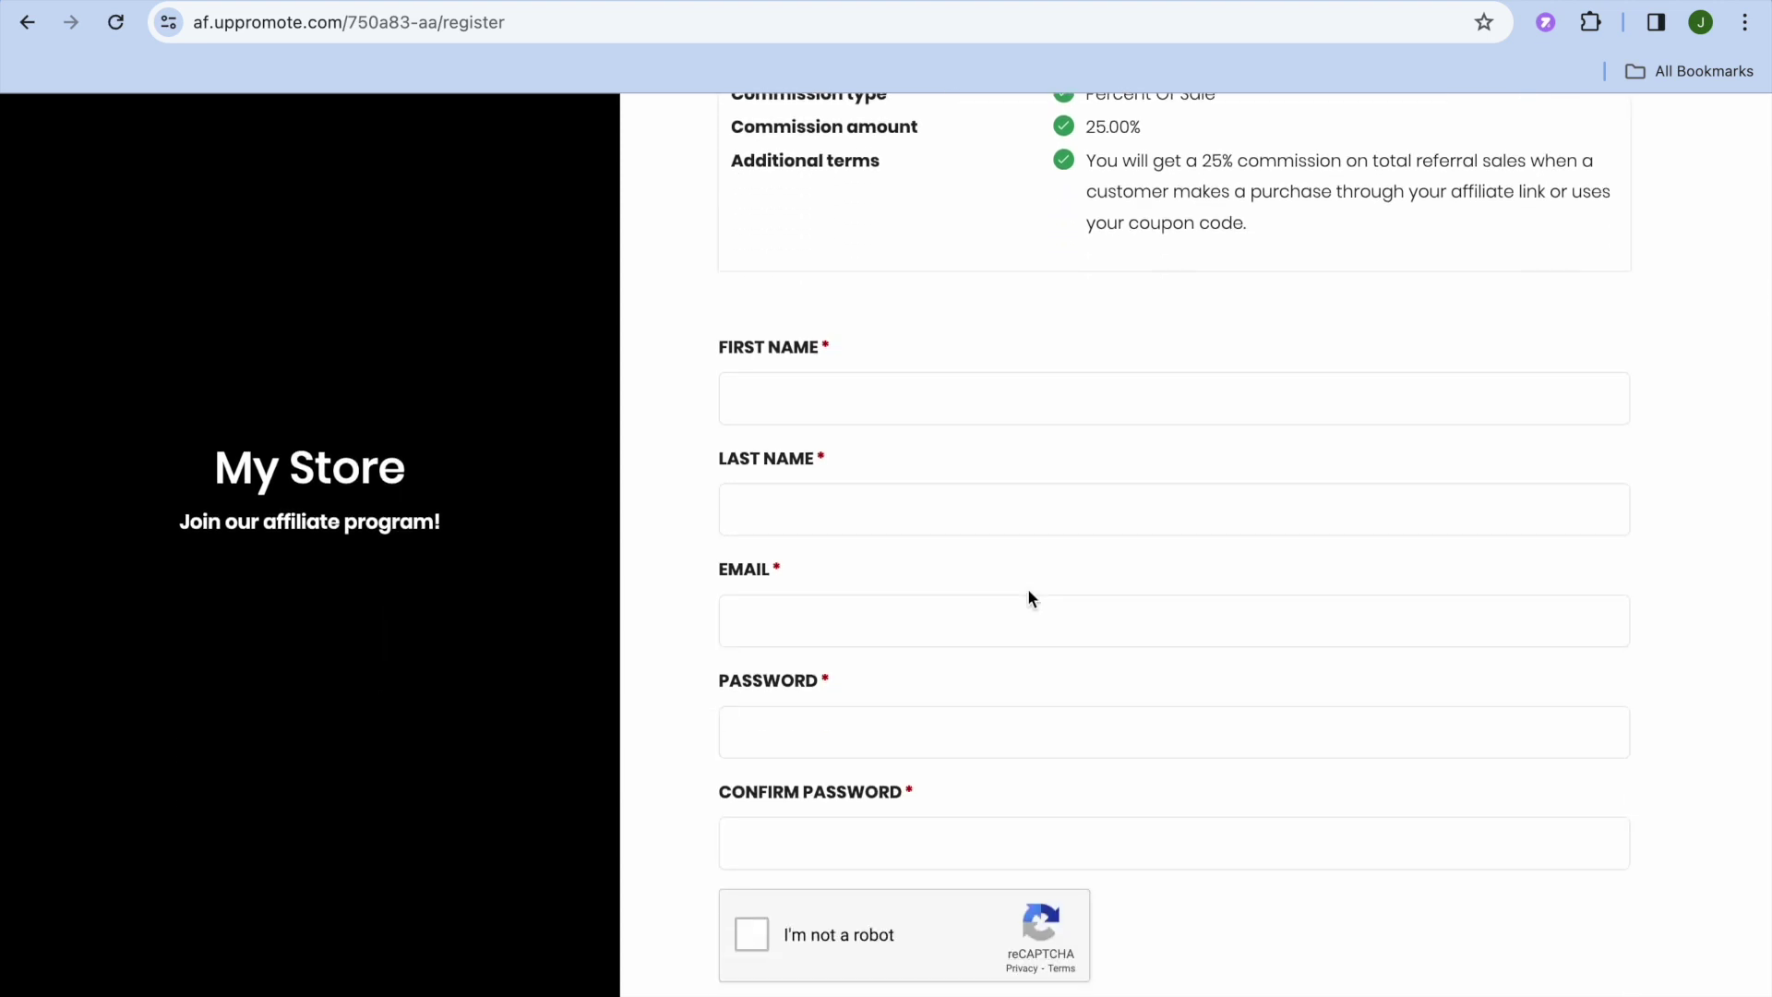
scroll(1030, 591, down, 2)
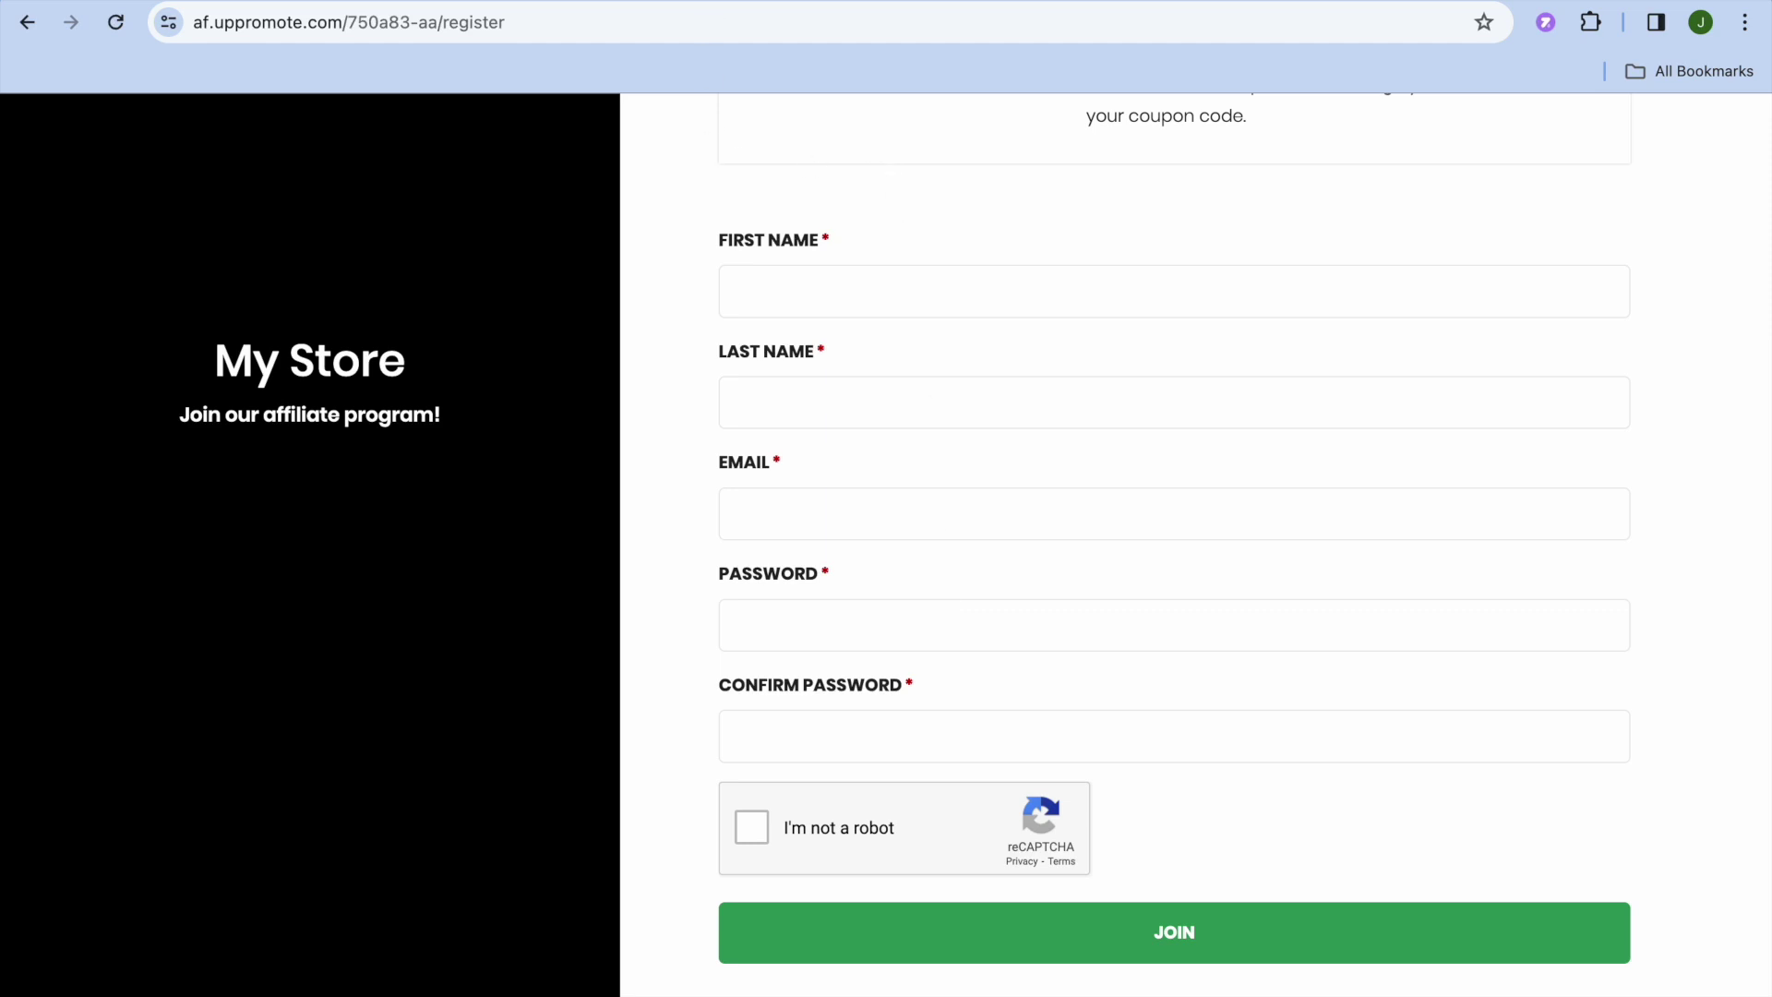
click(712, 2)
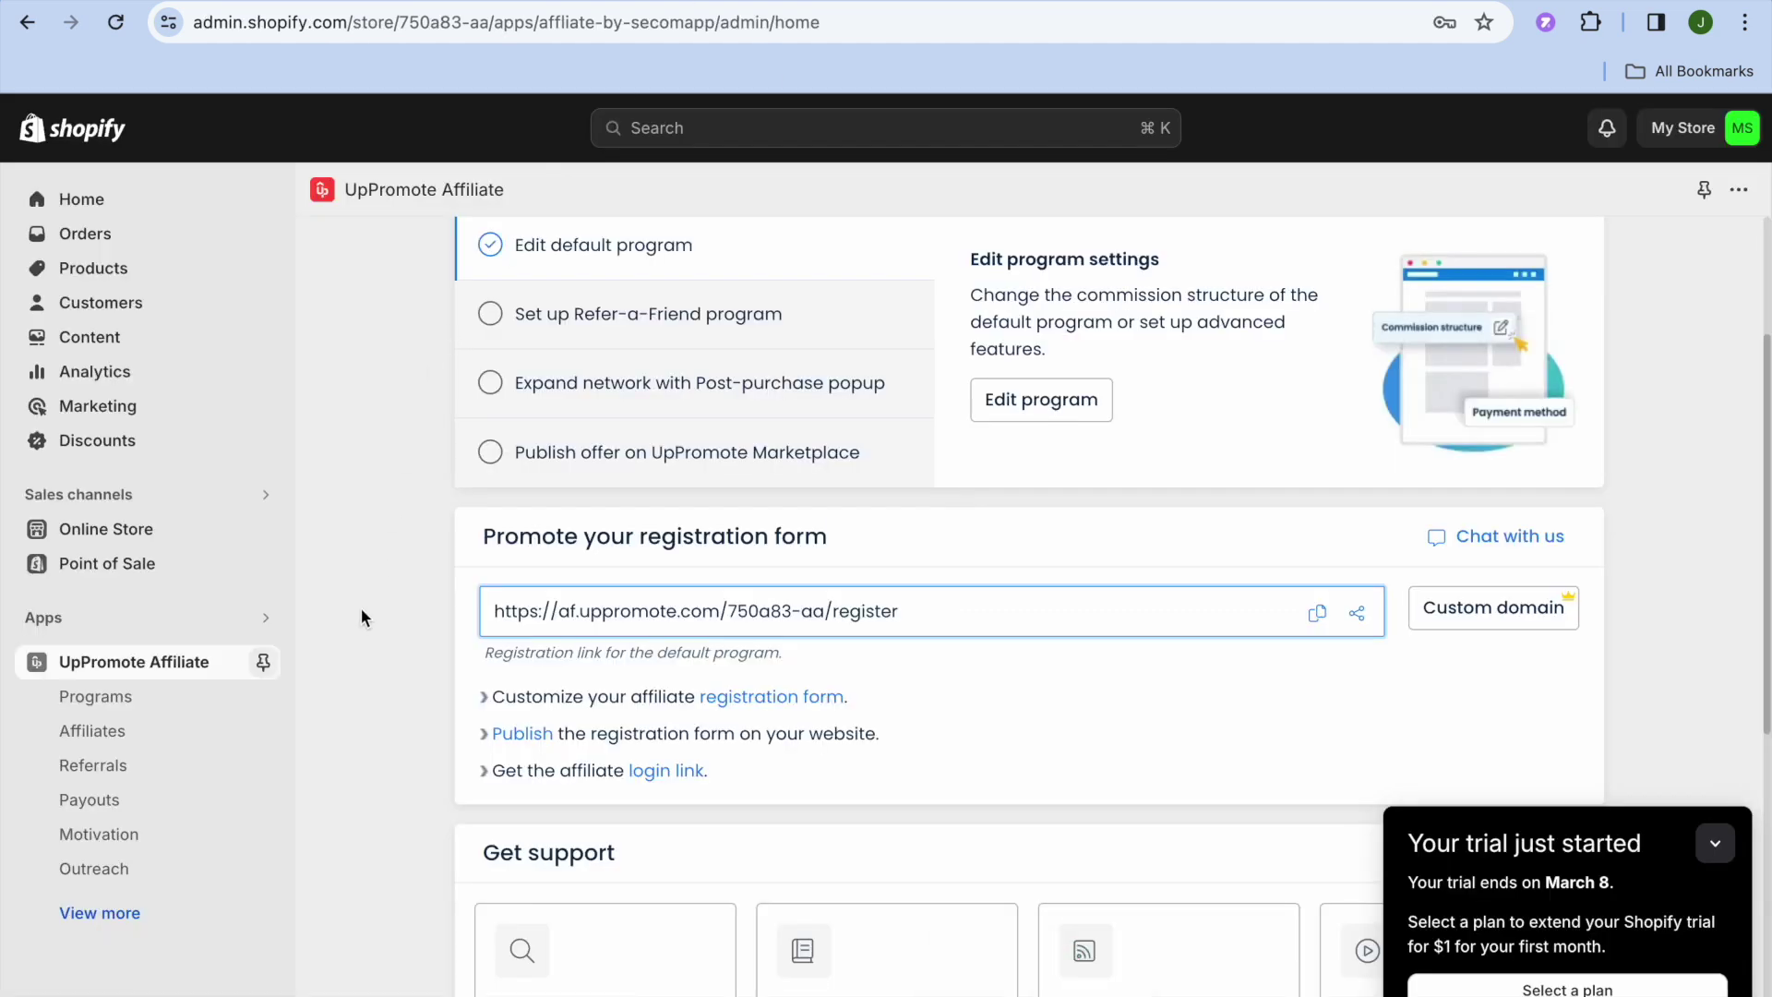
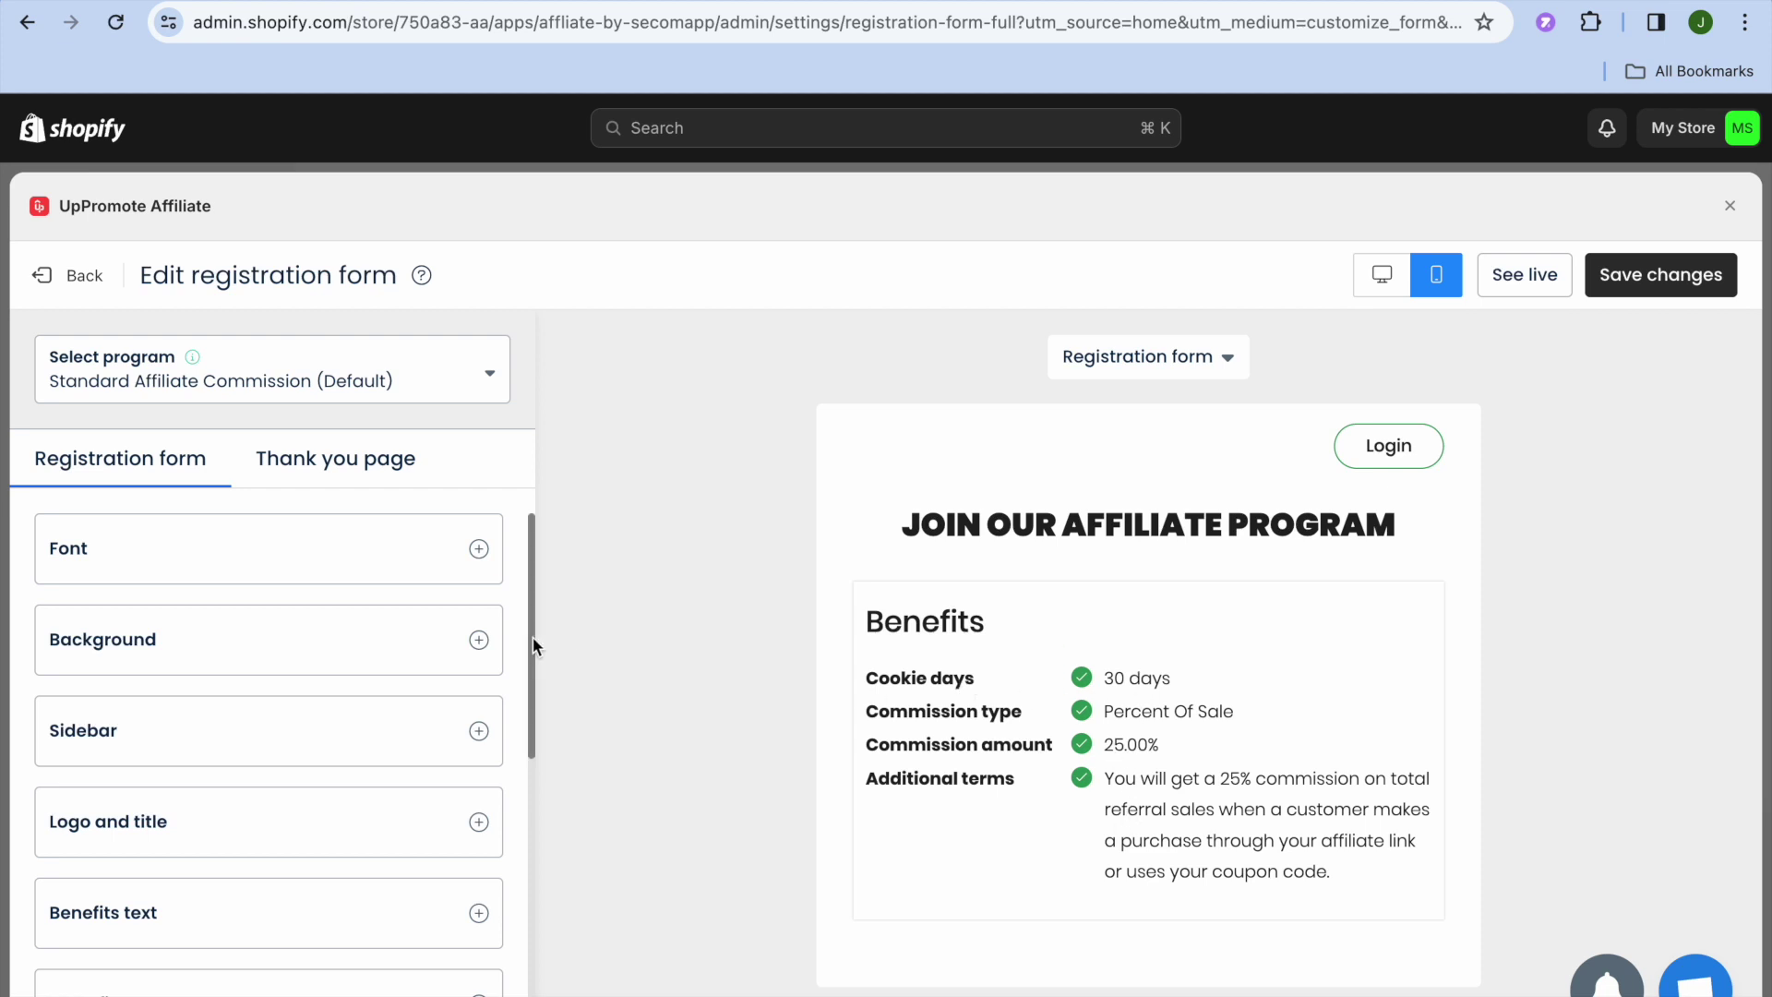
Step: Examine the registration form's Font, Background, Sidebar, and Logo and title customization options
mouse_move(533, 646)
mouse_down()
mouse_move(534, 842)
mouse_move(535, 611)
mouse_up()
click(285, 576)
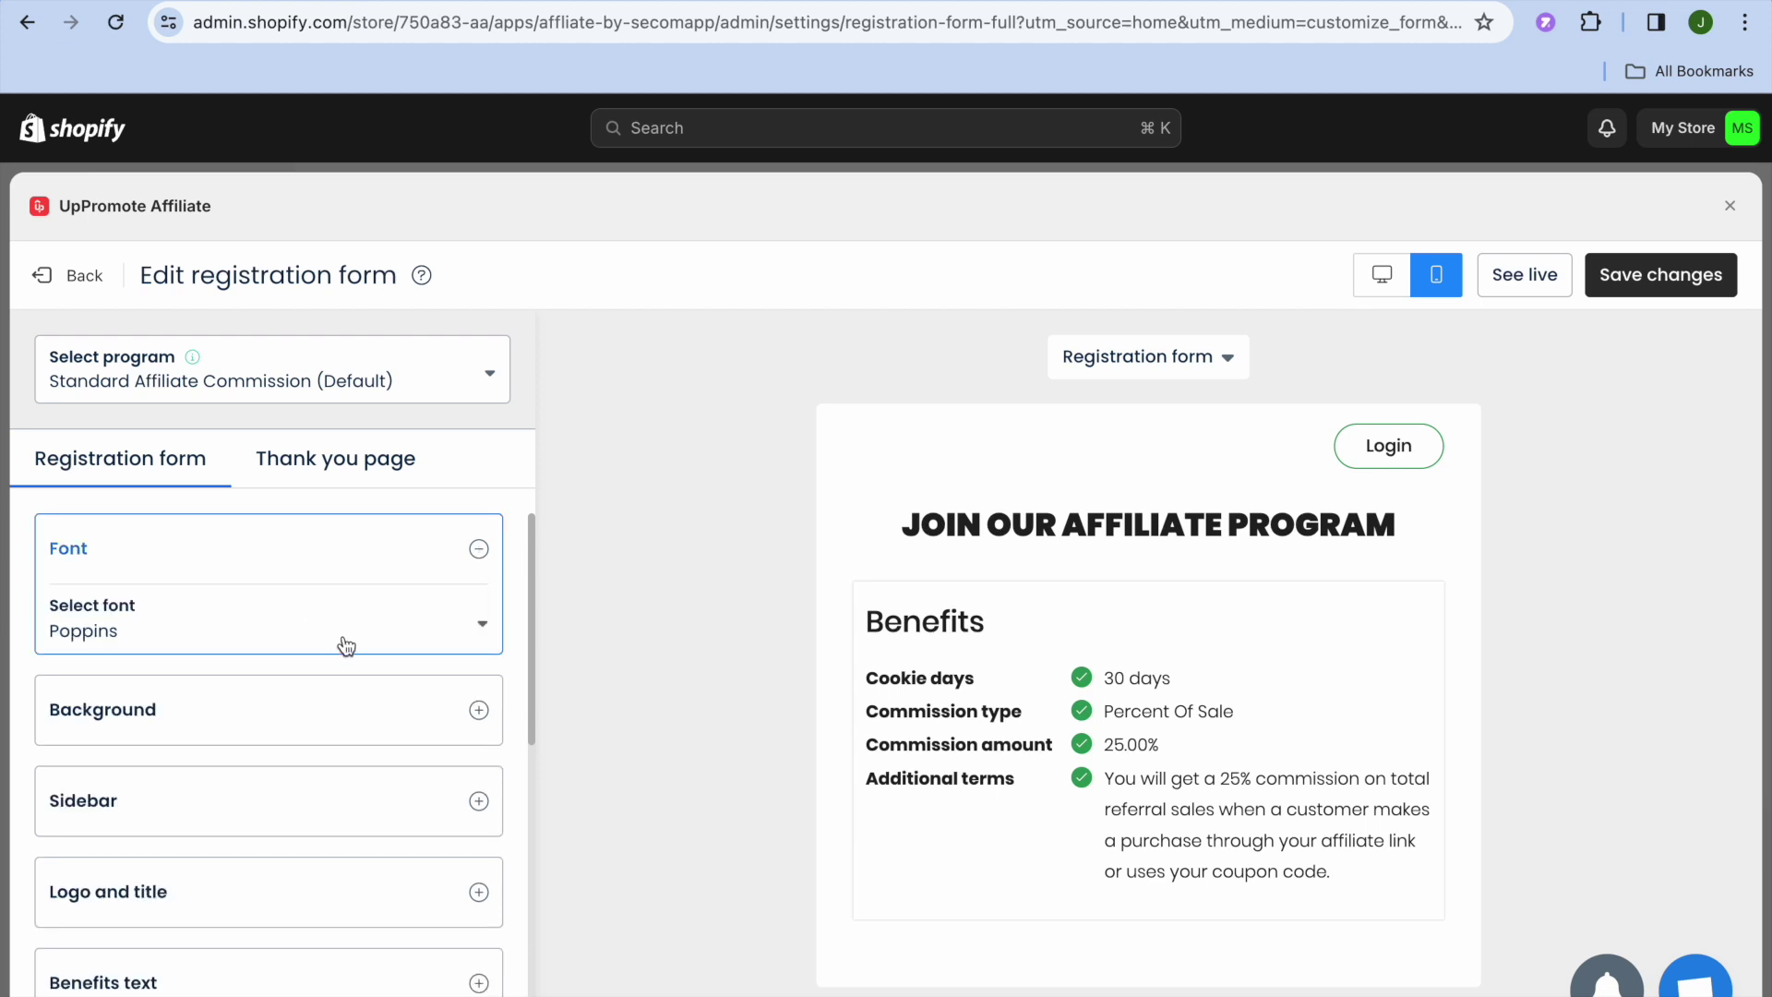
click(278, 724)
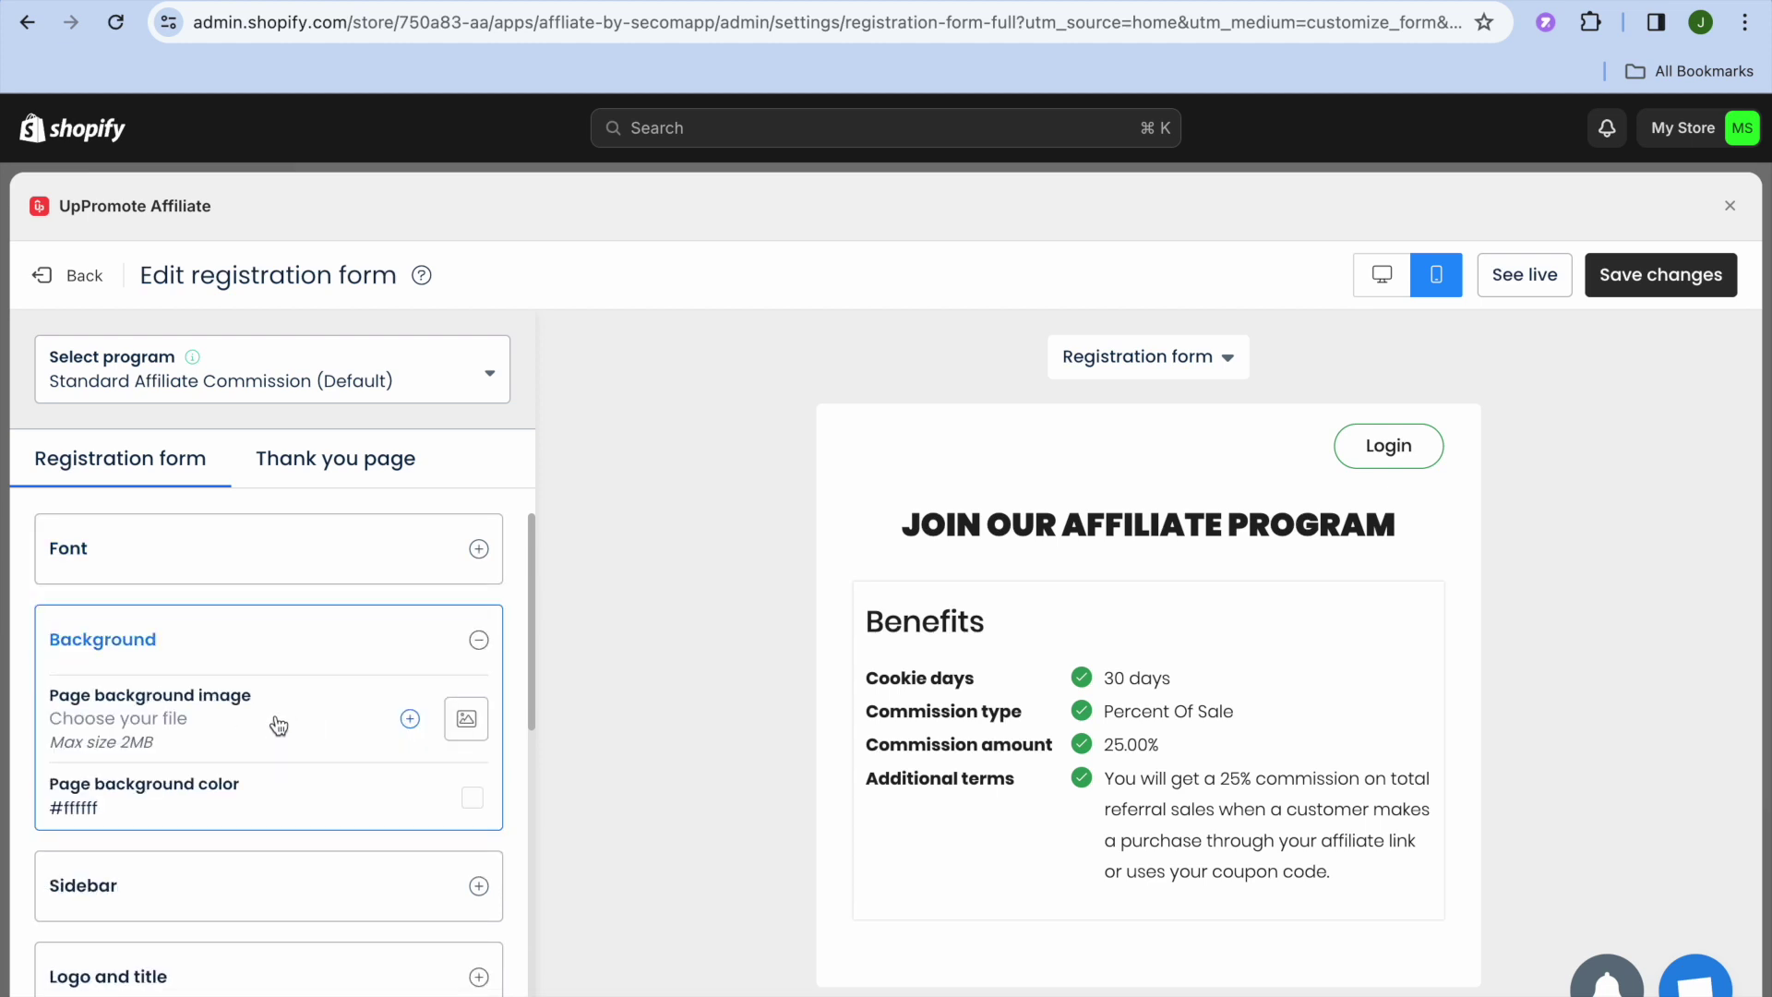
drag(528, 681, 522, 803)
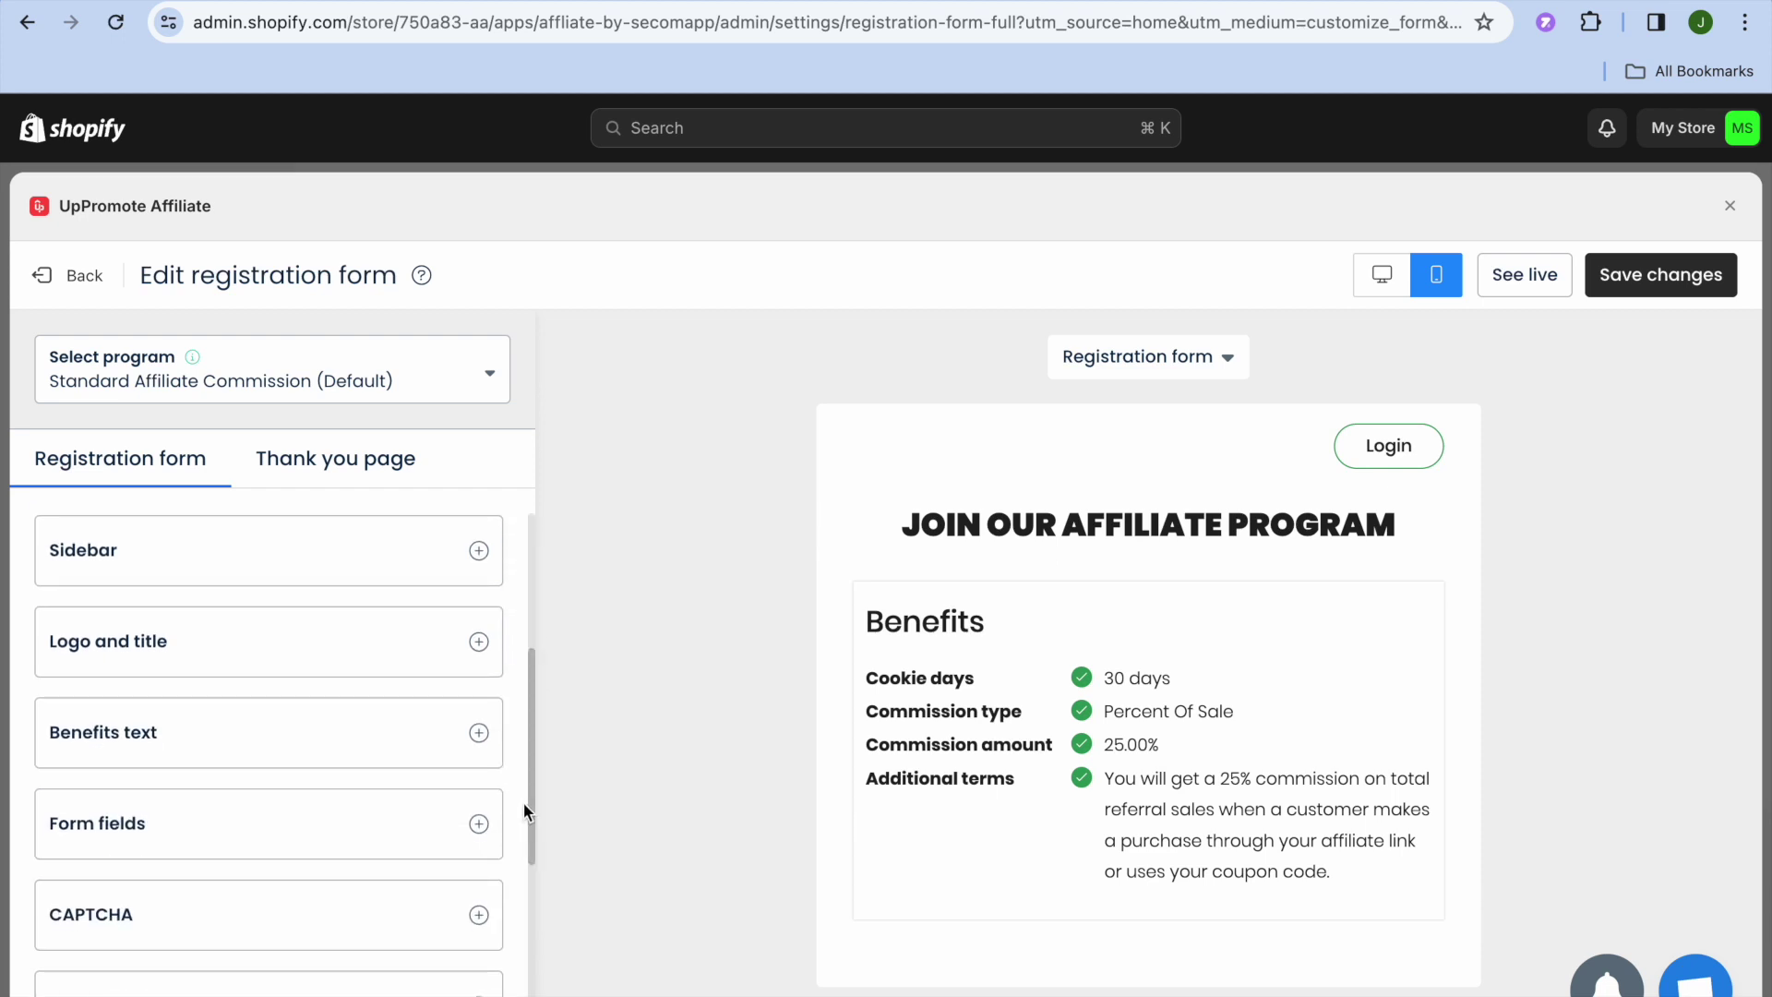
click(307, 565)
click(306, 560)
click(323, 655)
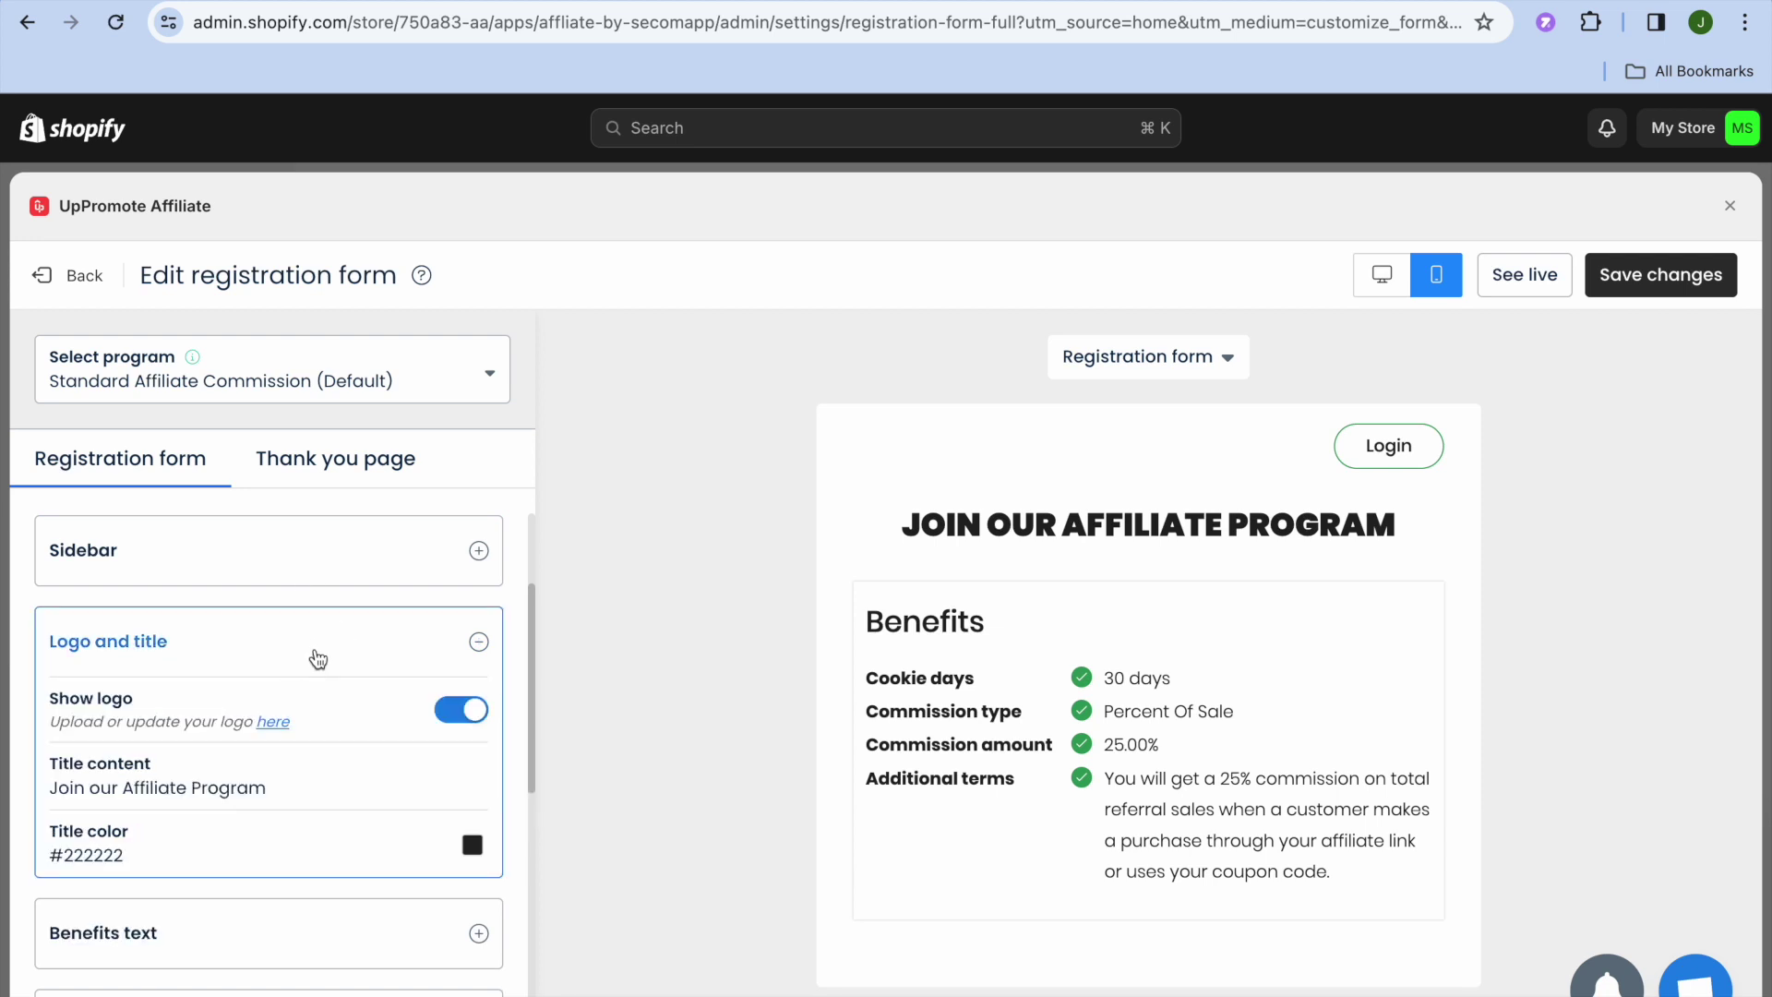
click(328, 651)
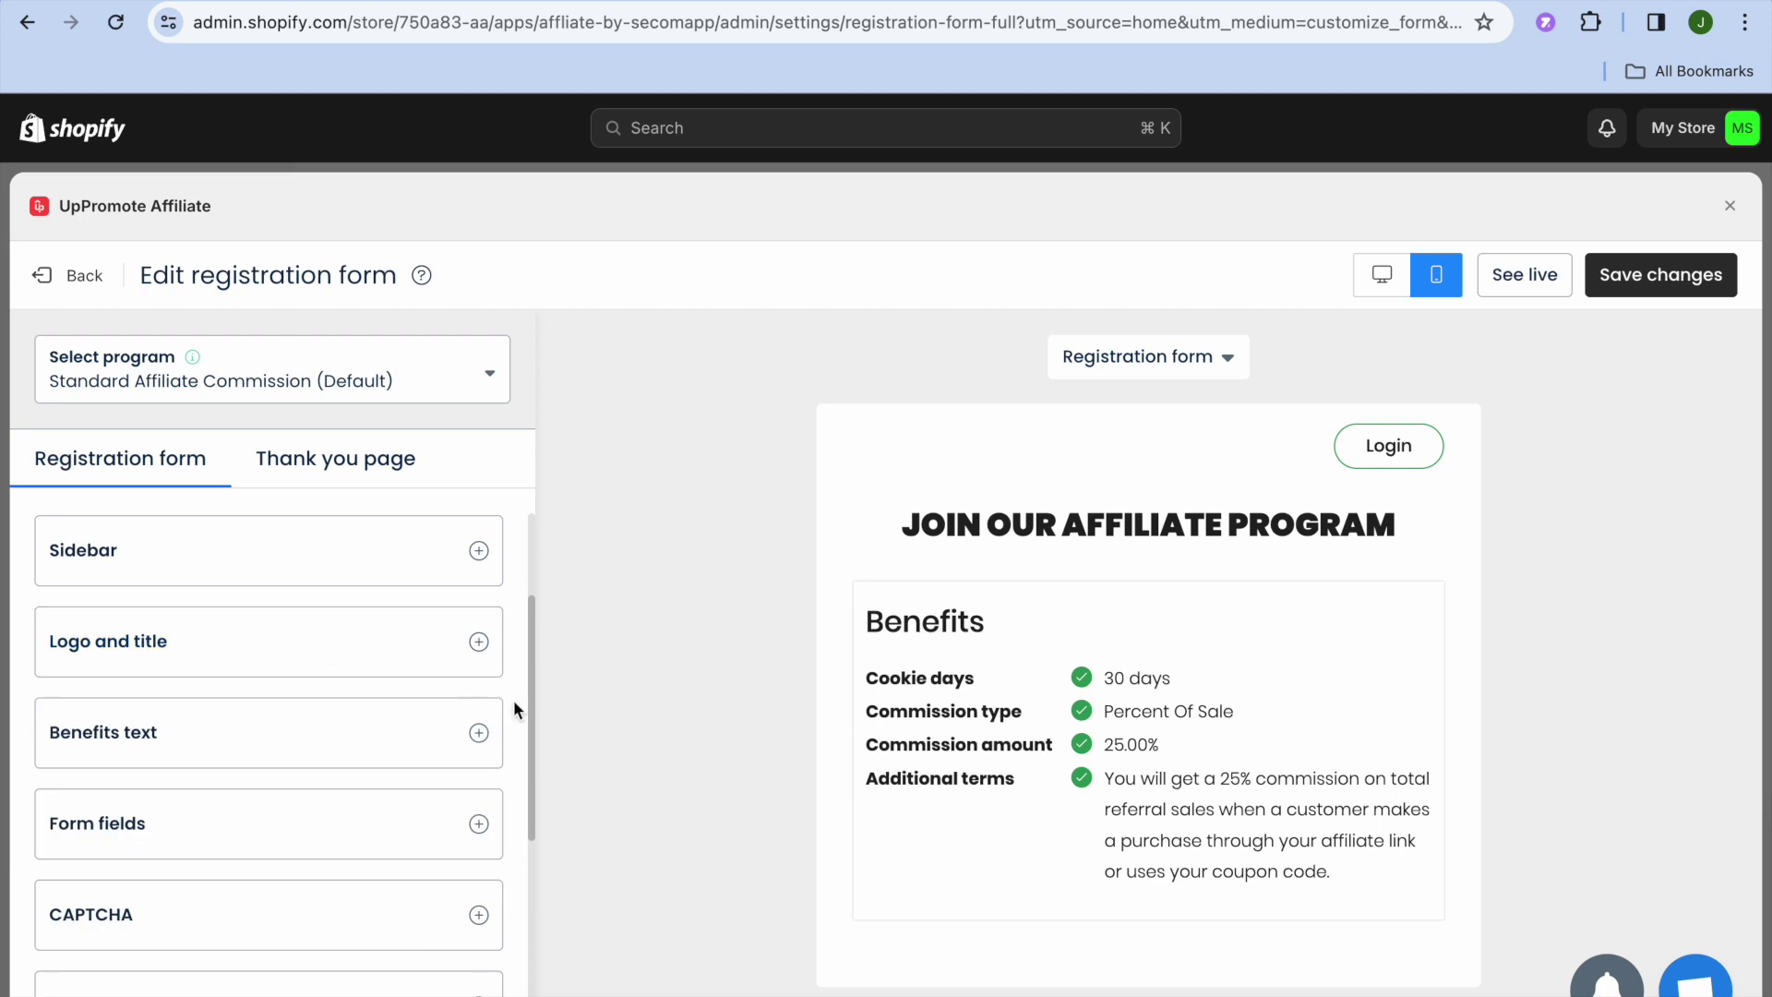
Step: Open the registration form's field settings and check which input types a custom field can have, without adding one
click(539, 764)
drag(535, 761, 534, 986)
click(265, 554)
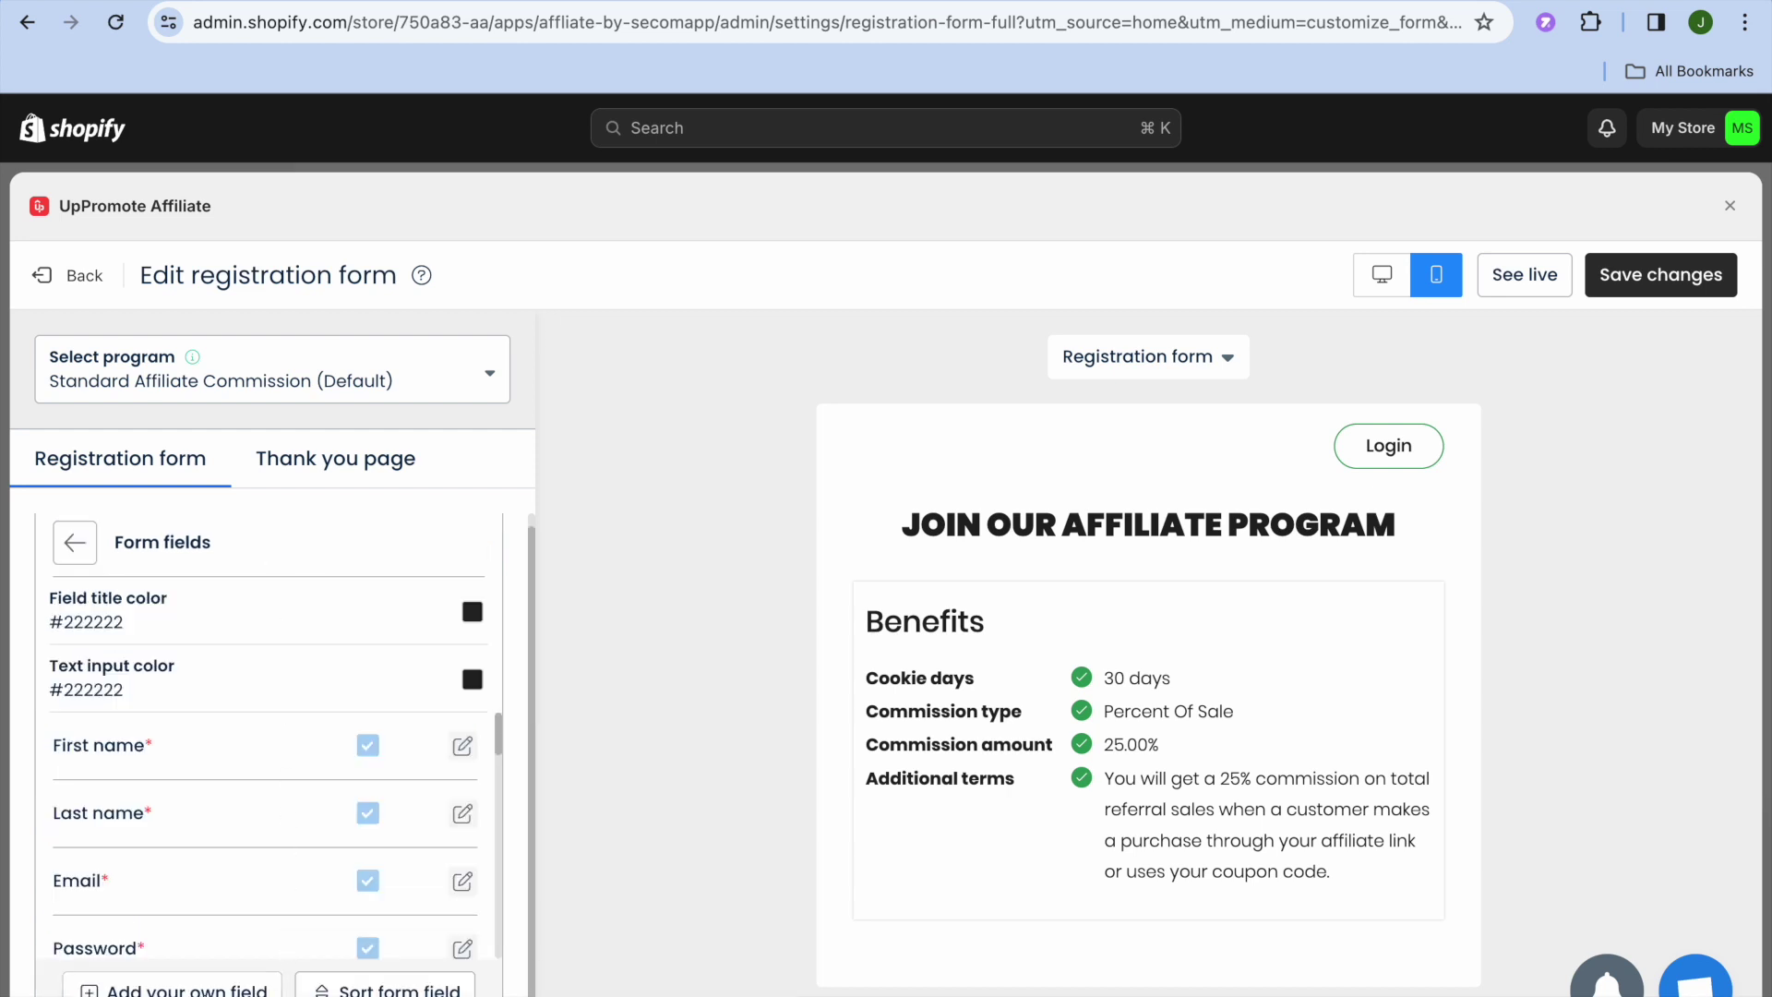
click(218, 981)
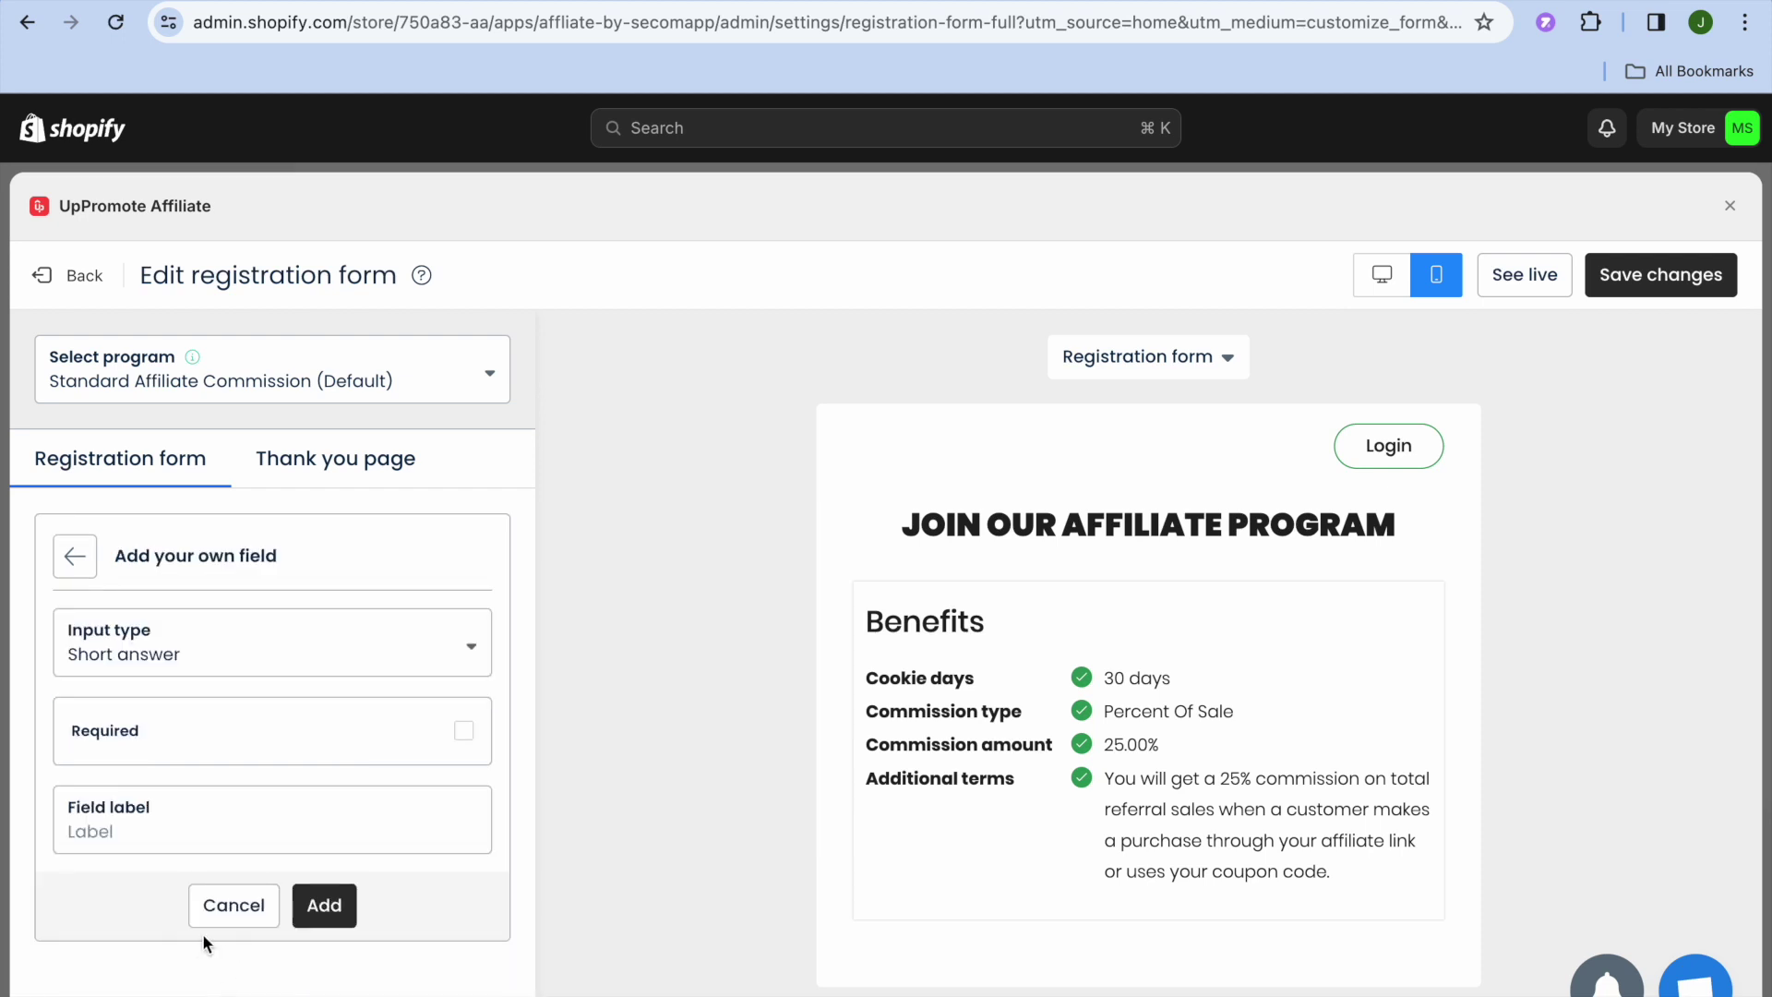
click(436, 646)
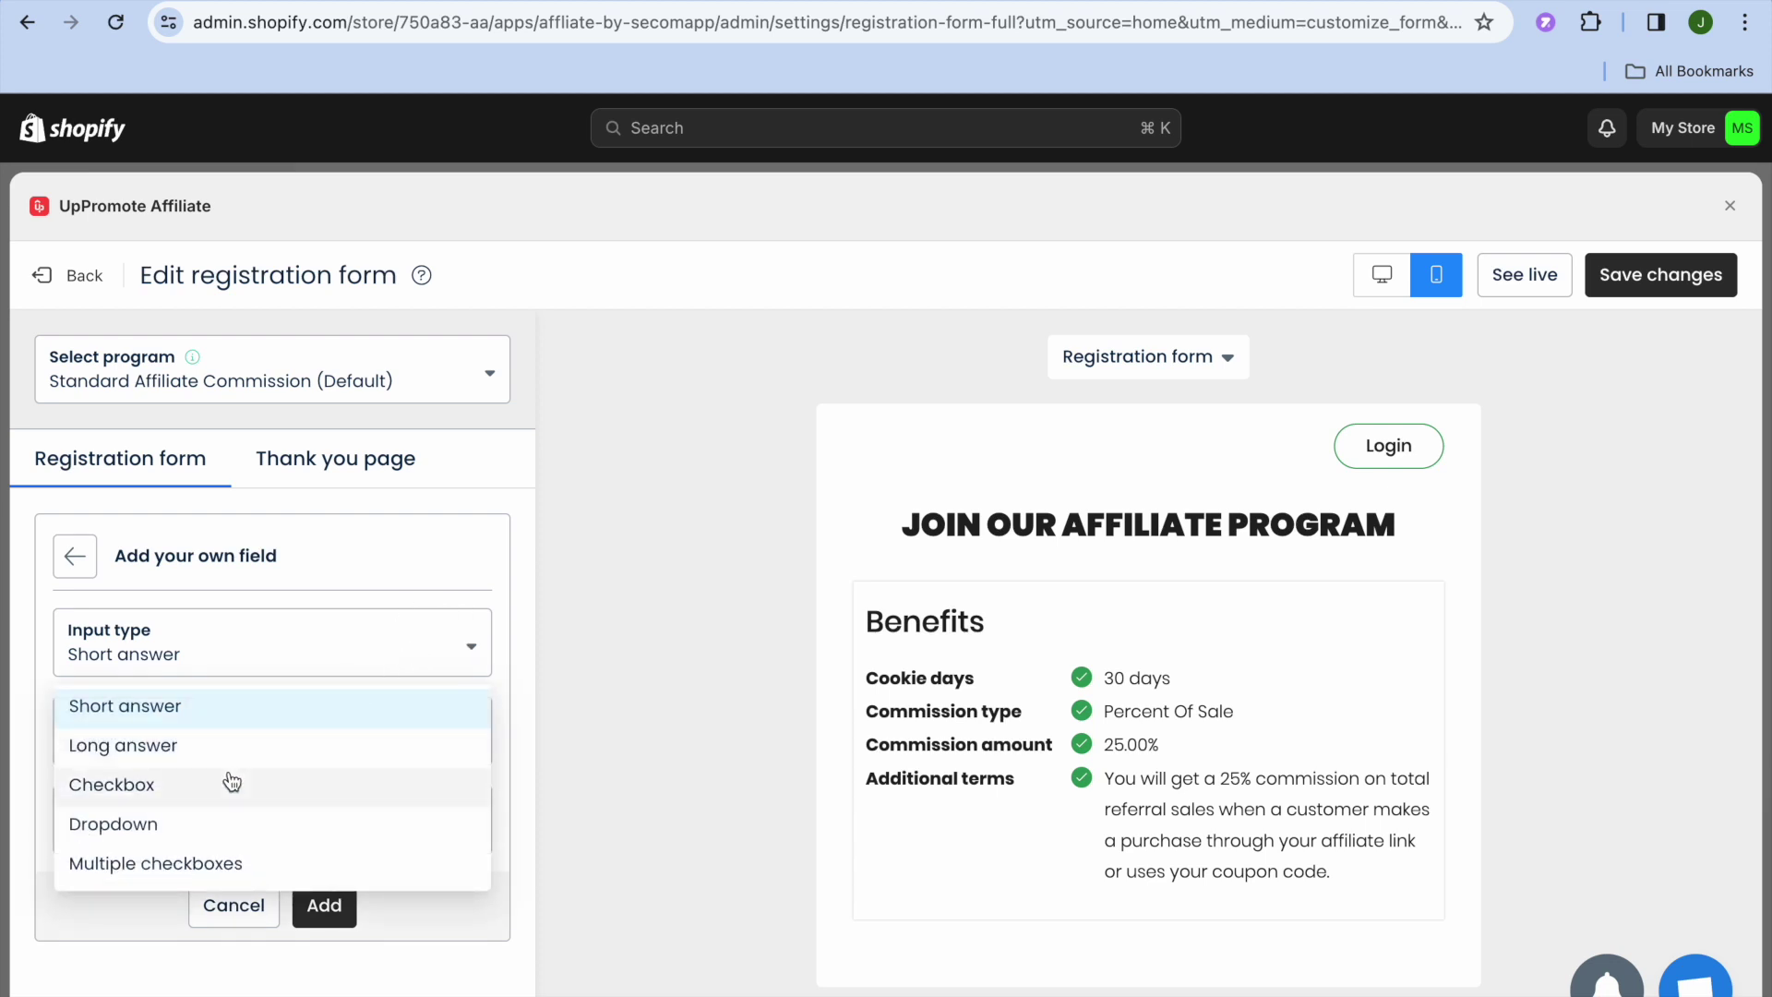
click(76, 557)
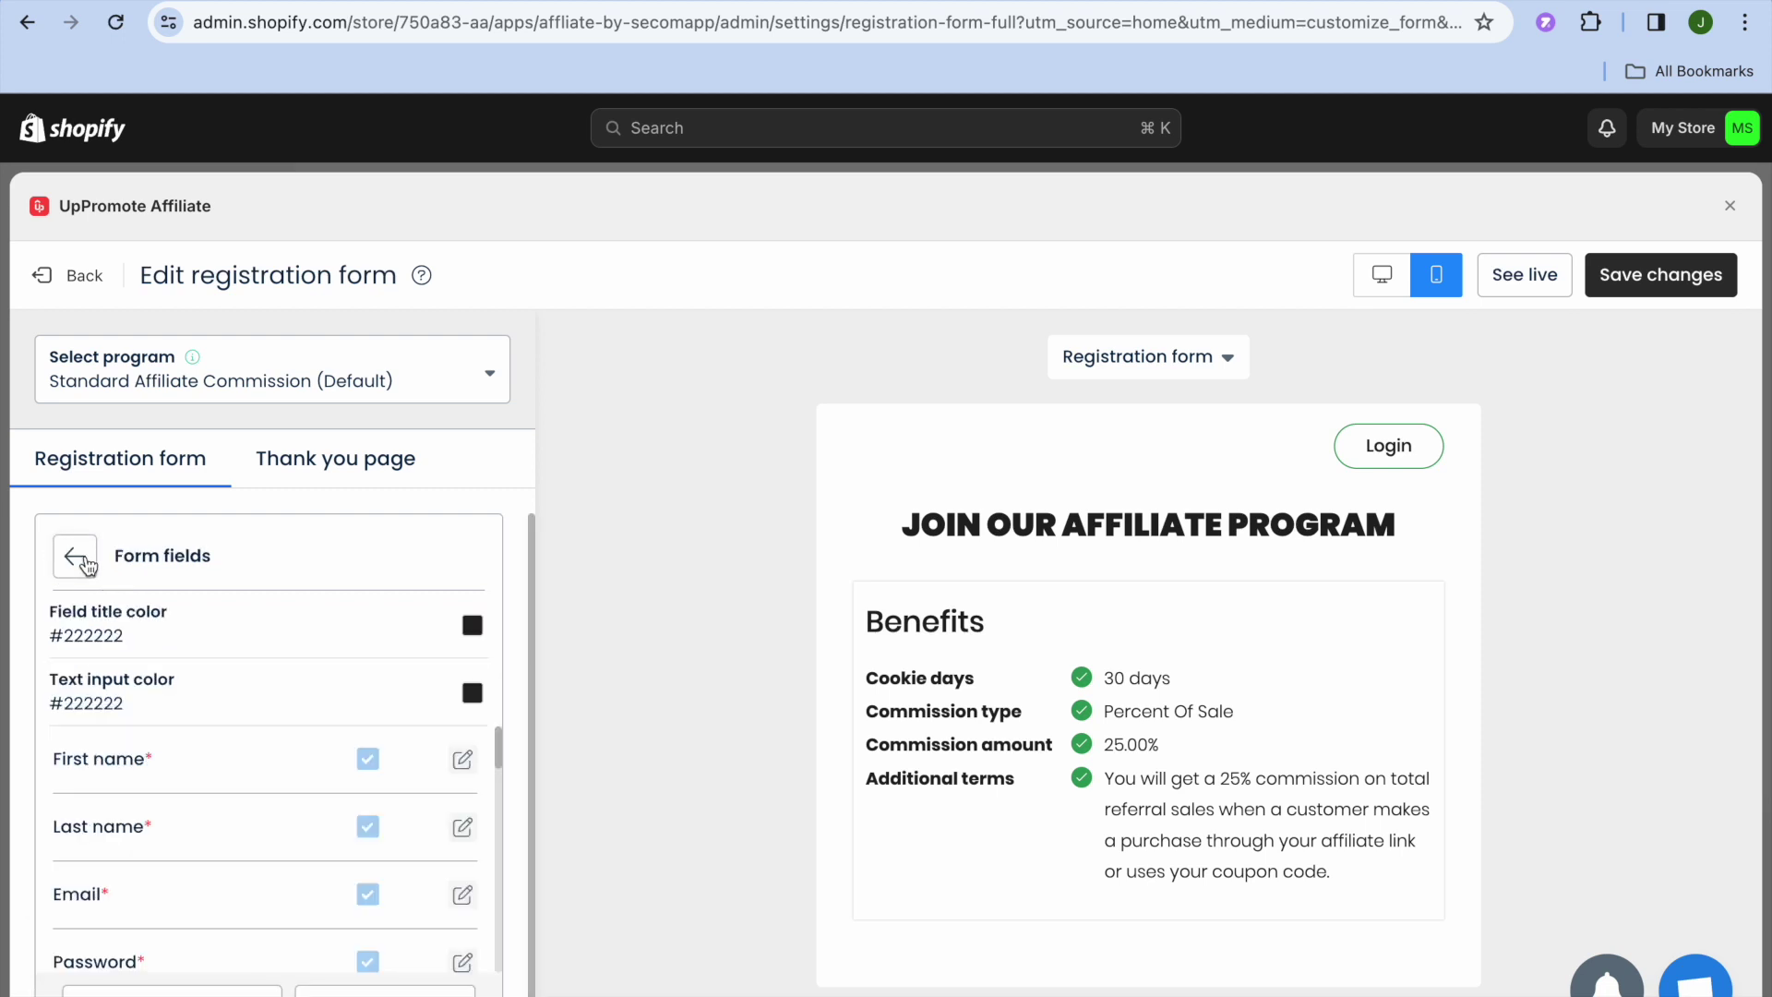
Step: Look through the optional form fields and the Thank you page settings, and go back to the app's home
drag(501, 748, 501, 974)
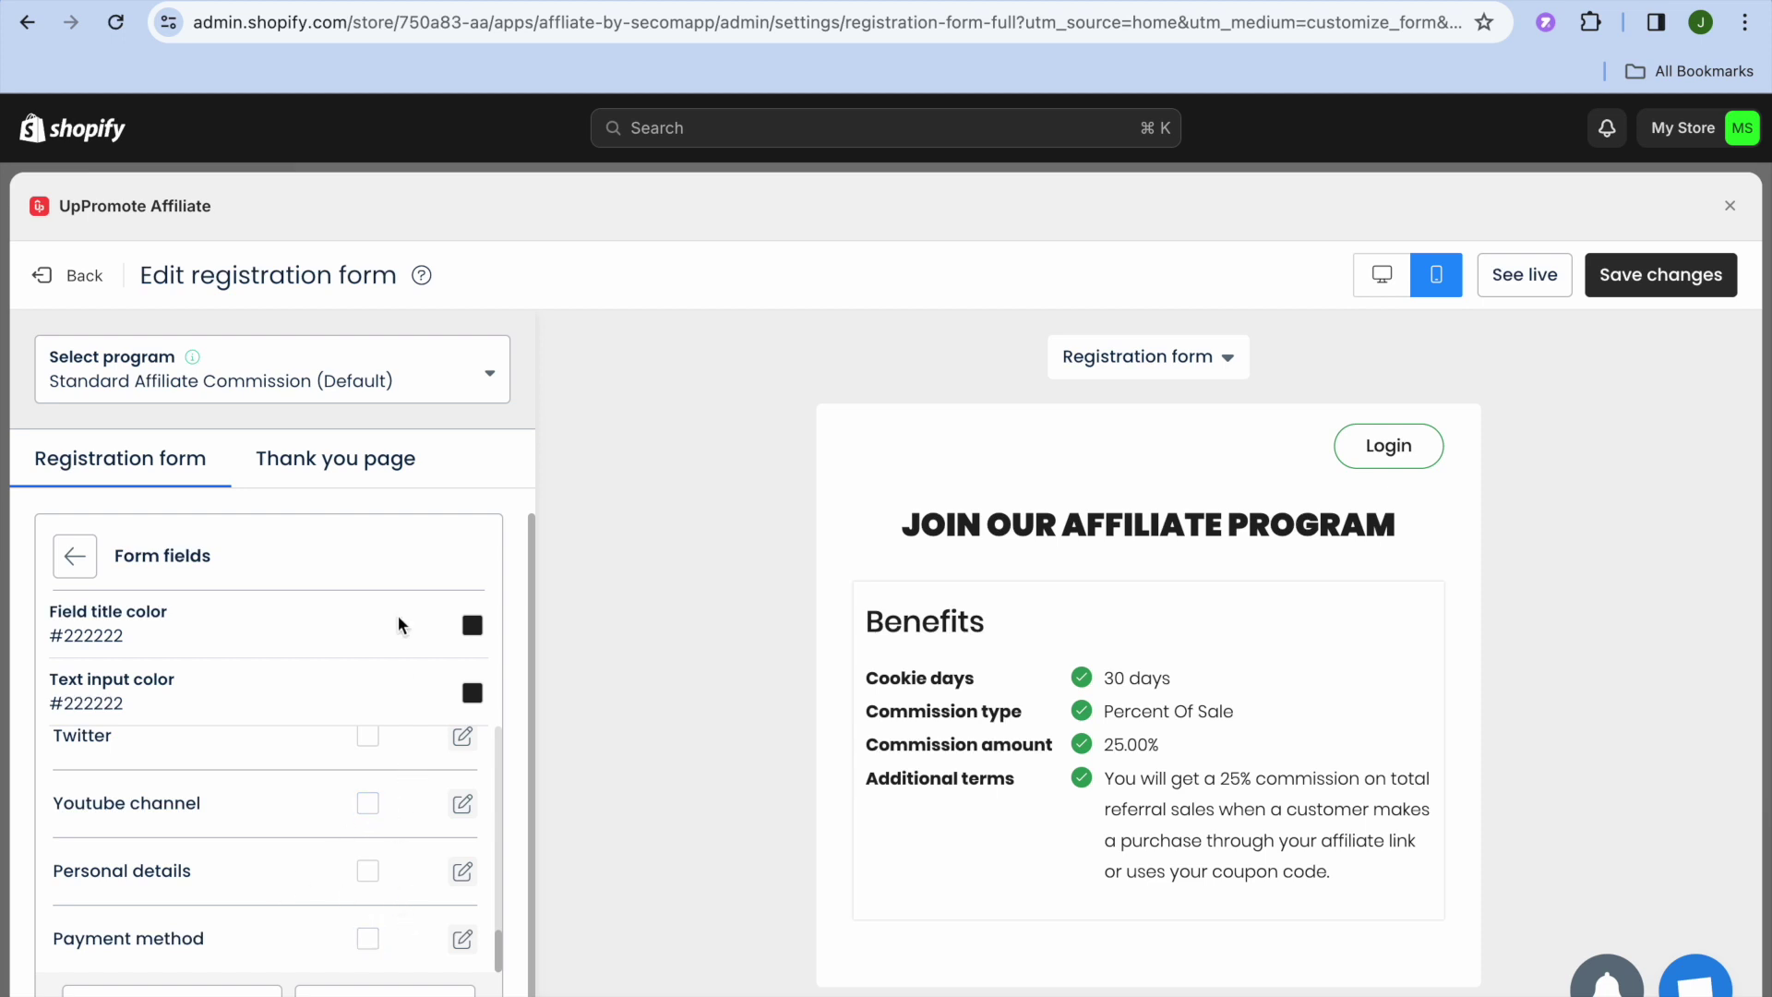
click(343, 458)
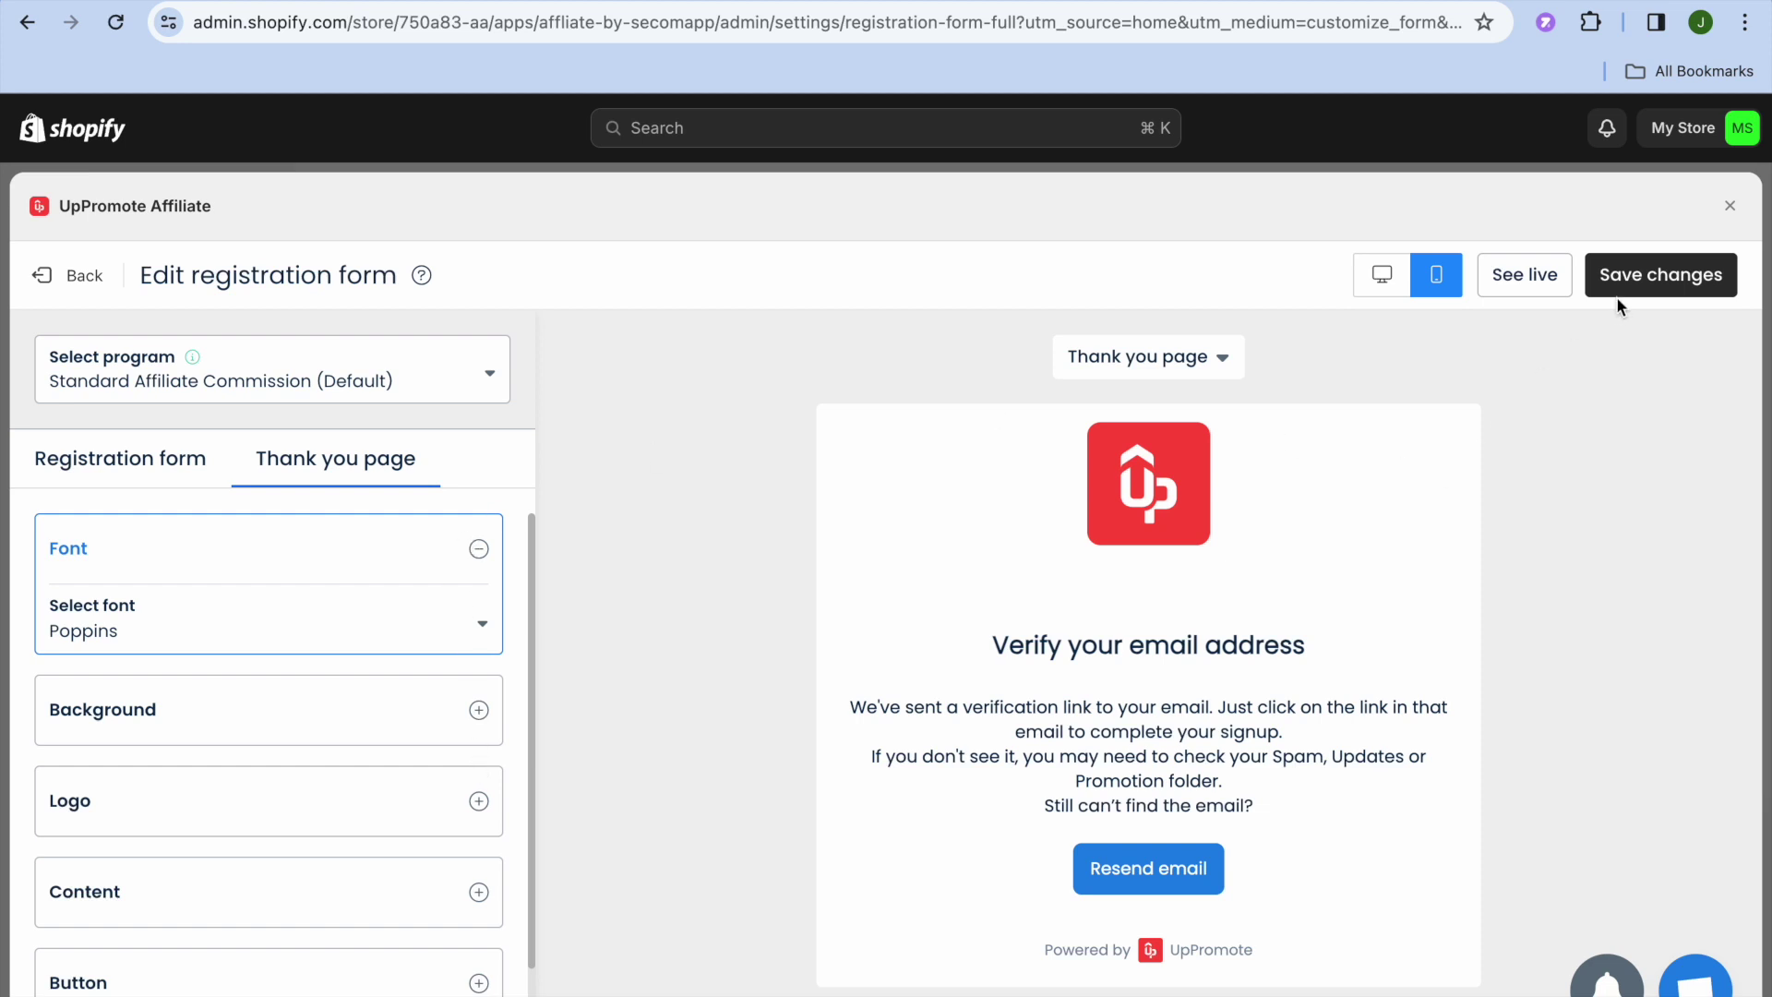
click(75, 279)
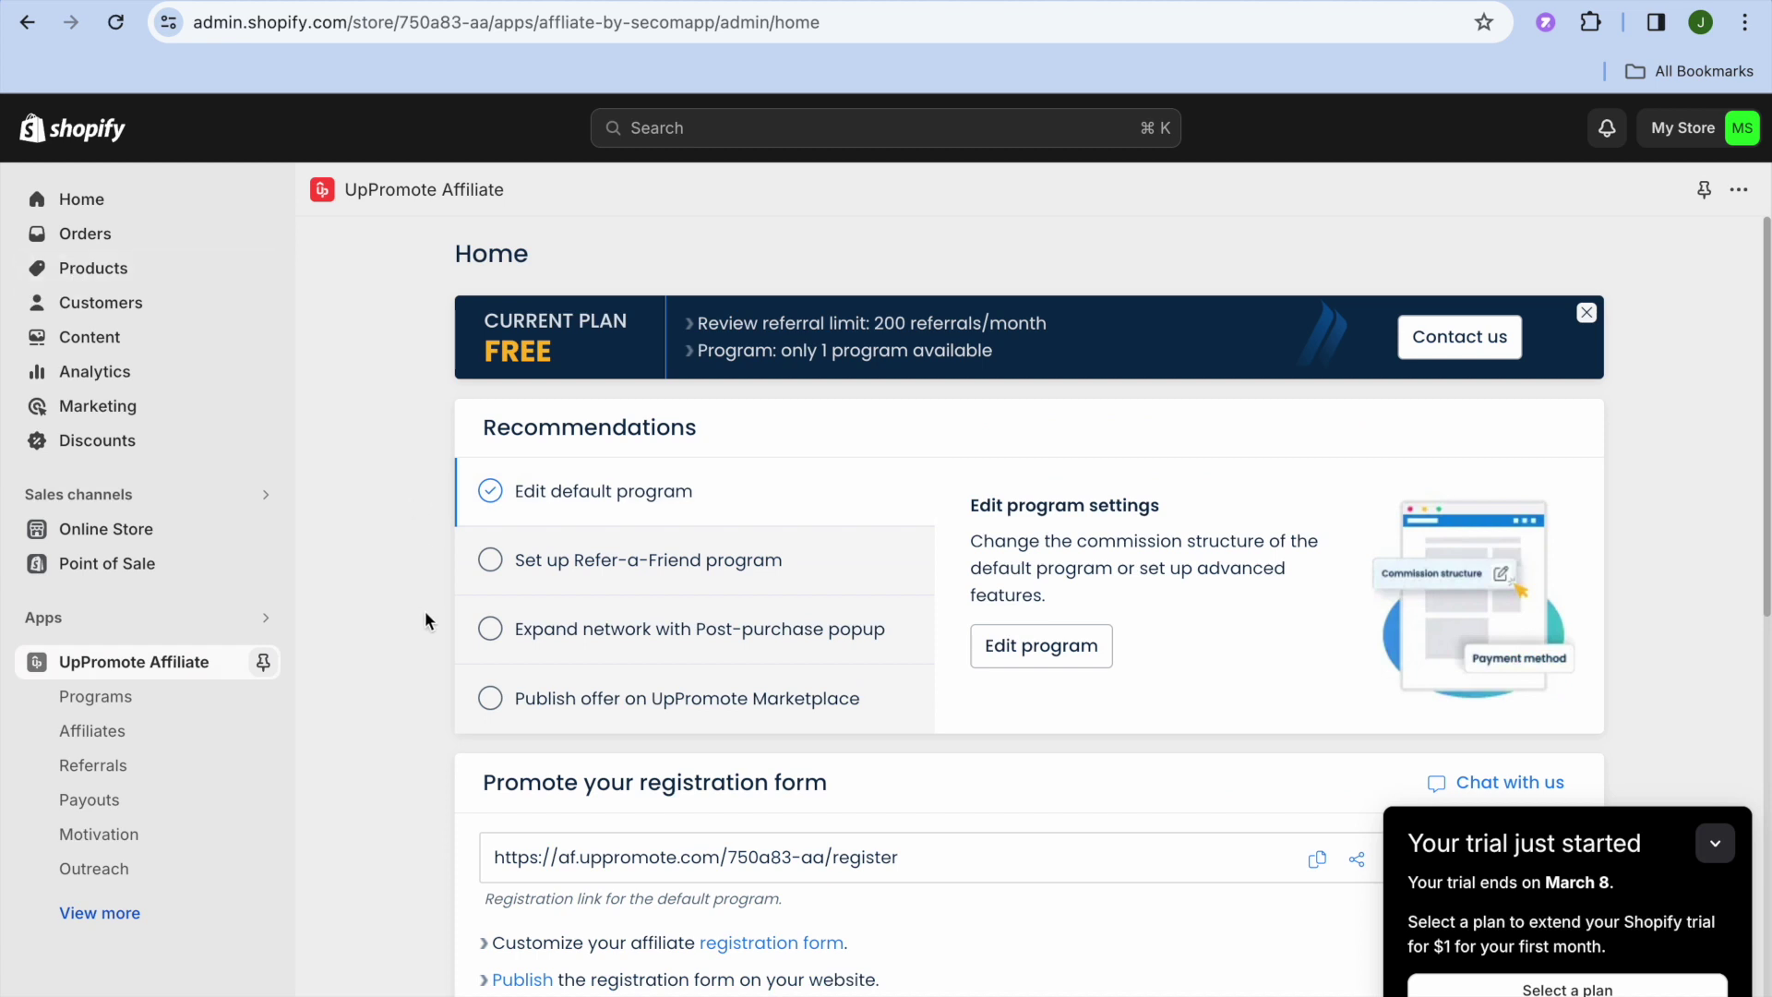
Step: Review the affiliate program list, collapse the trial notice, and check the Standard Affiliate Commission program's registration form before returning to the list
scroll(425, 611, down, 5)
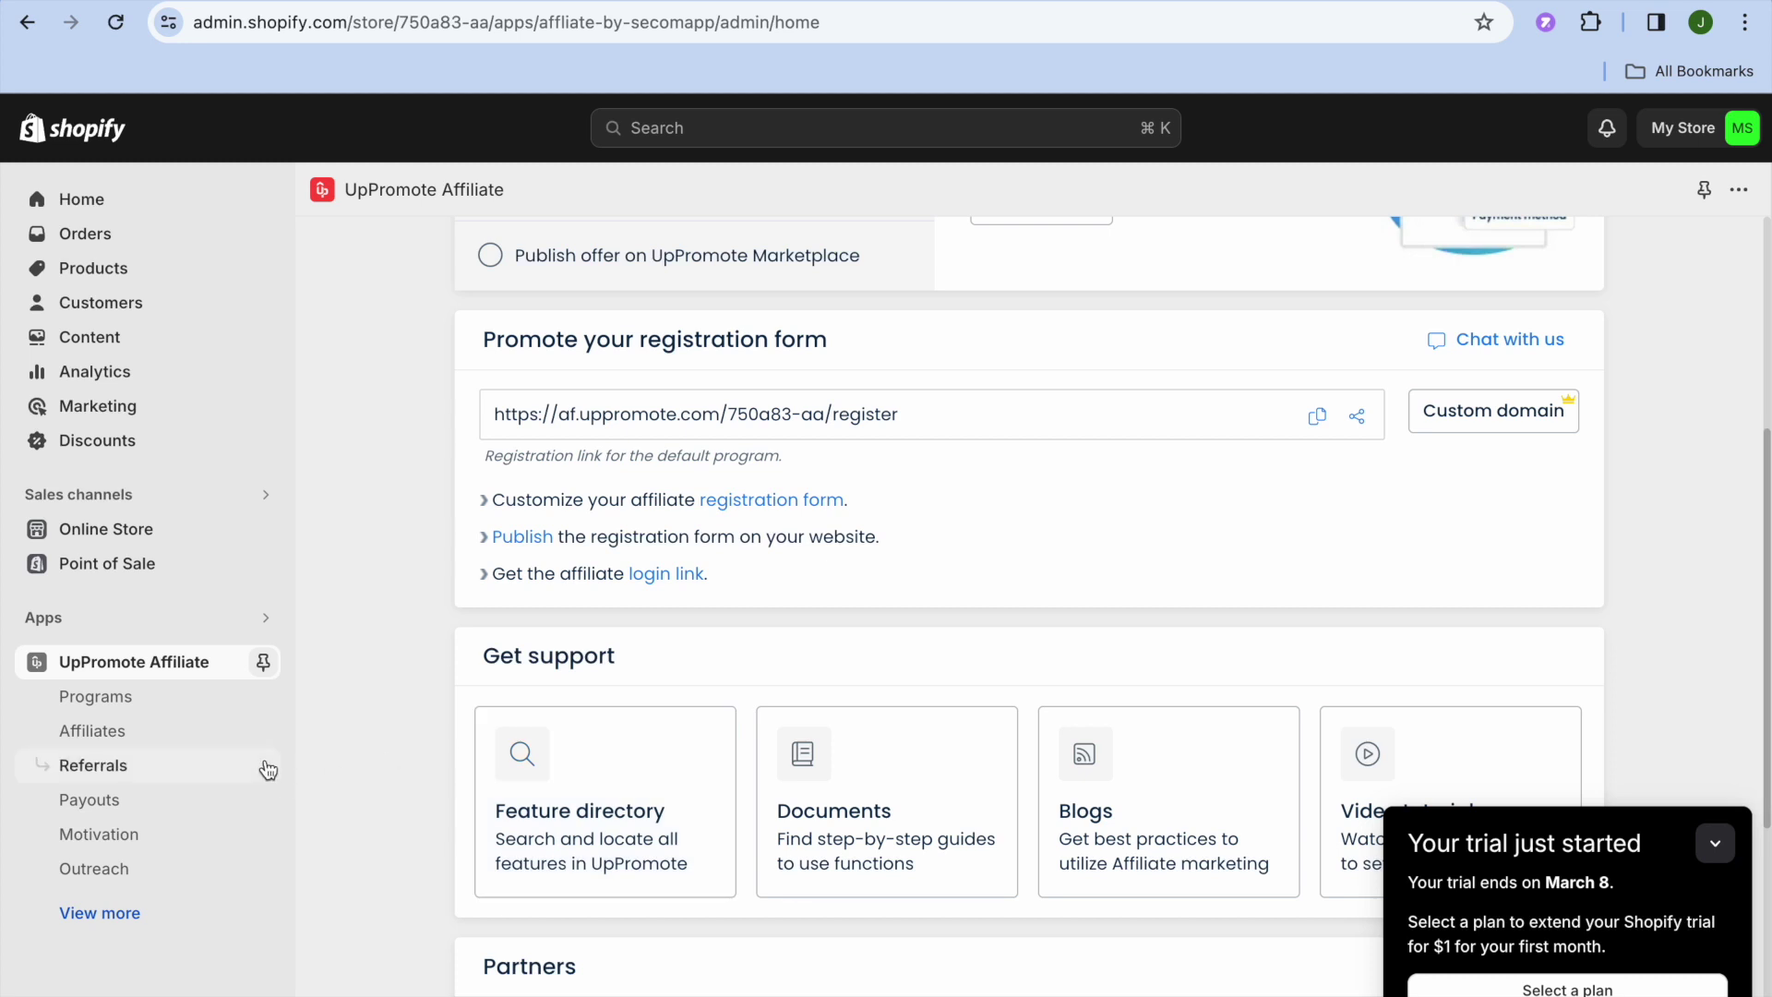
click(165, 712)
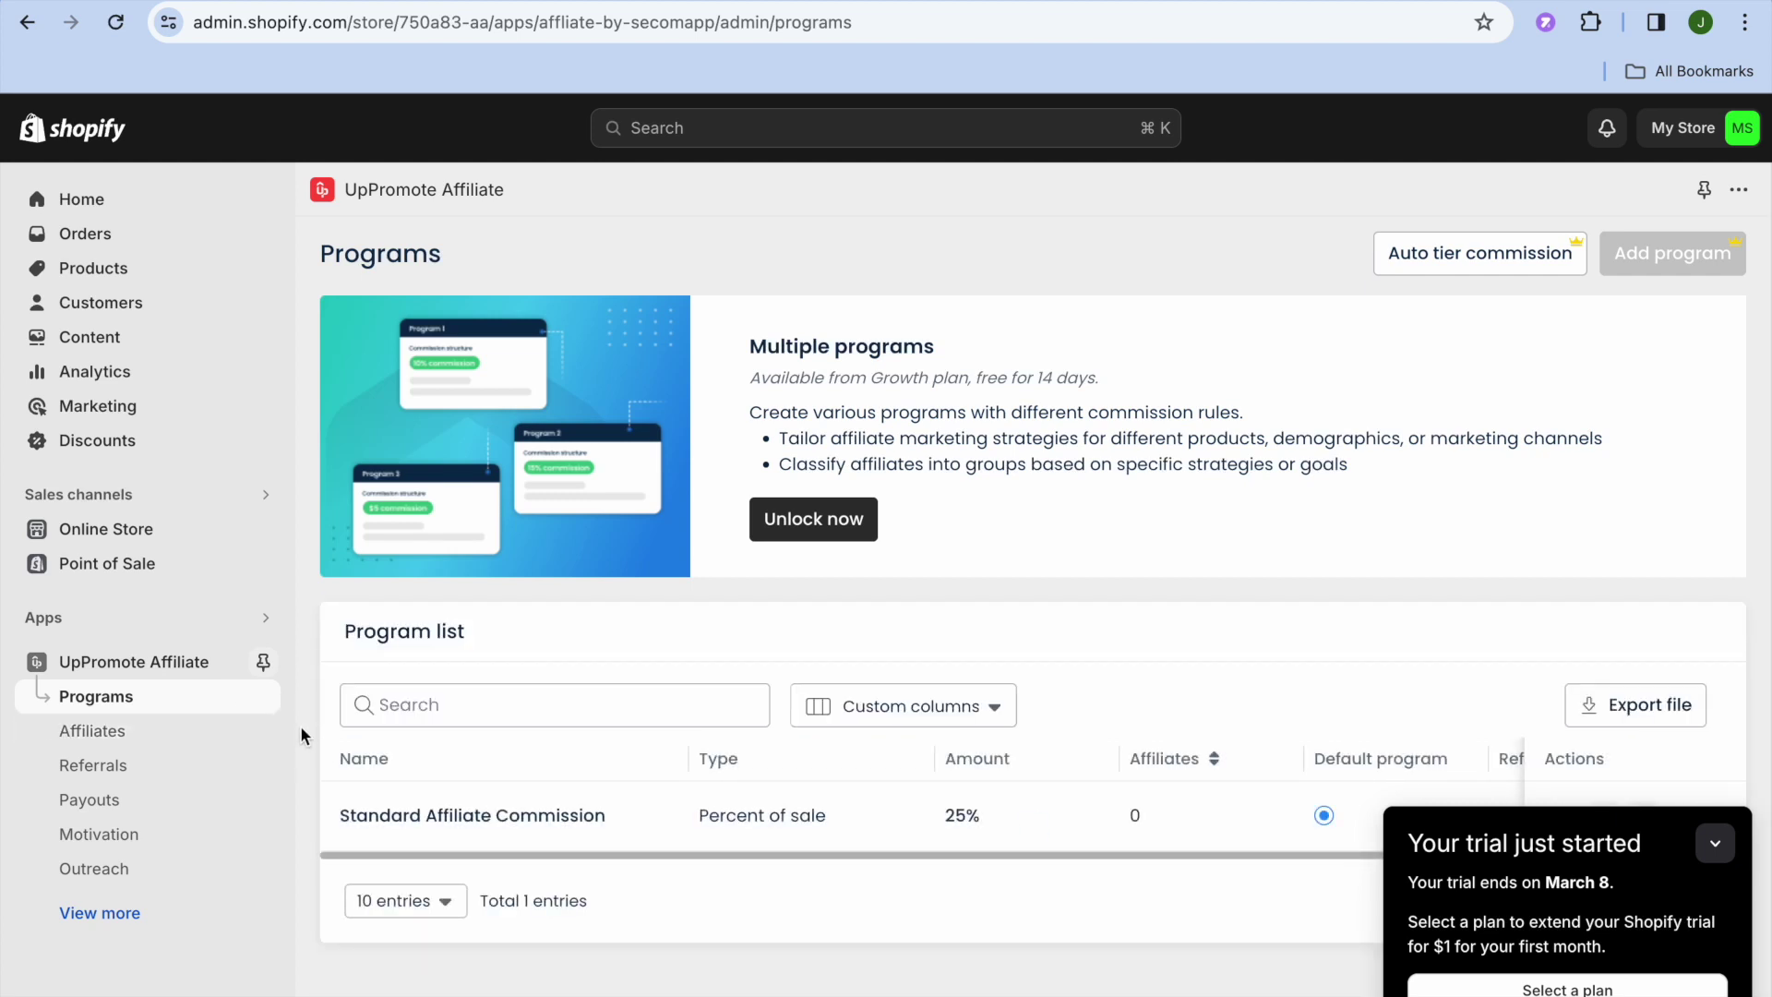
click(1717, 843)
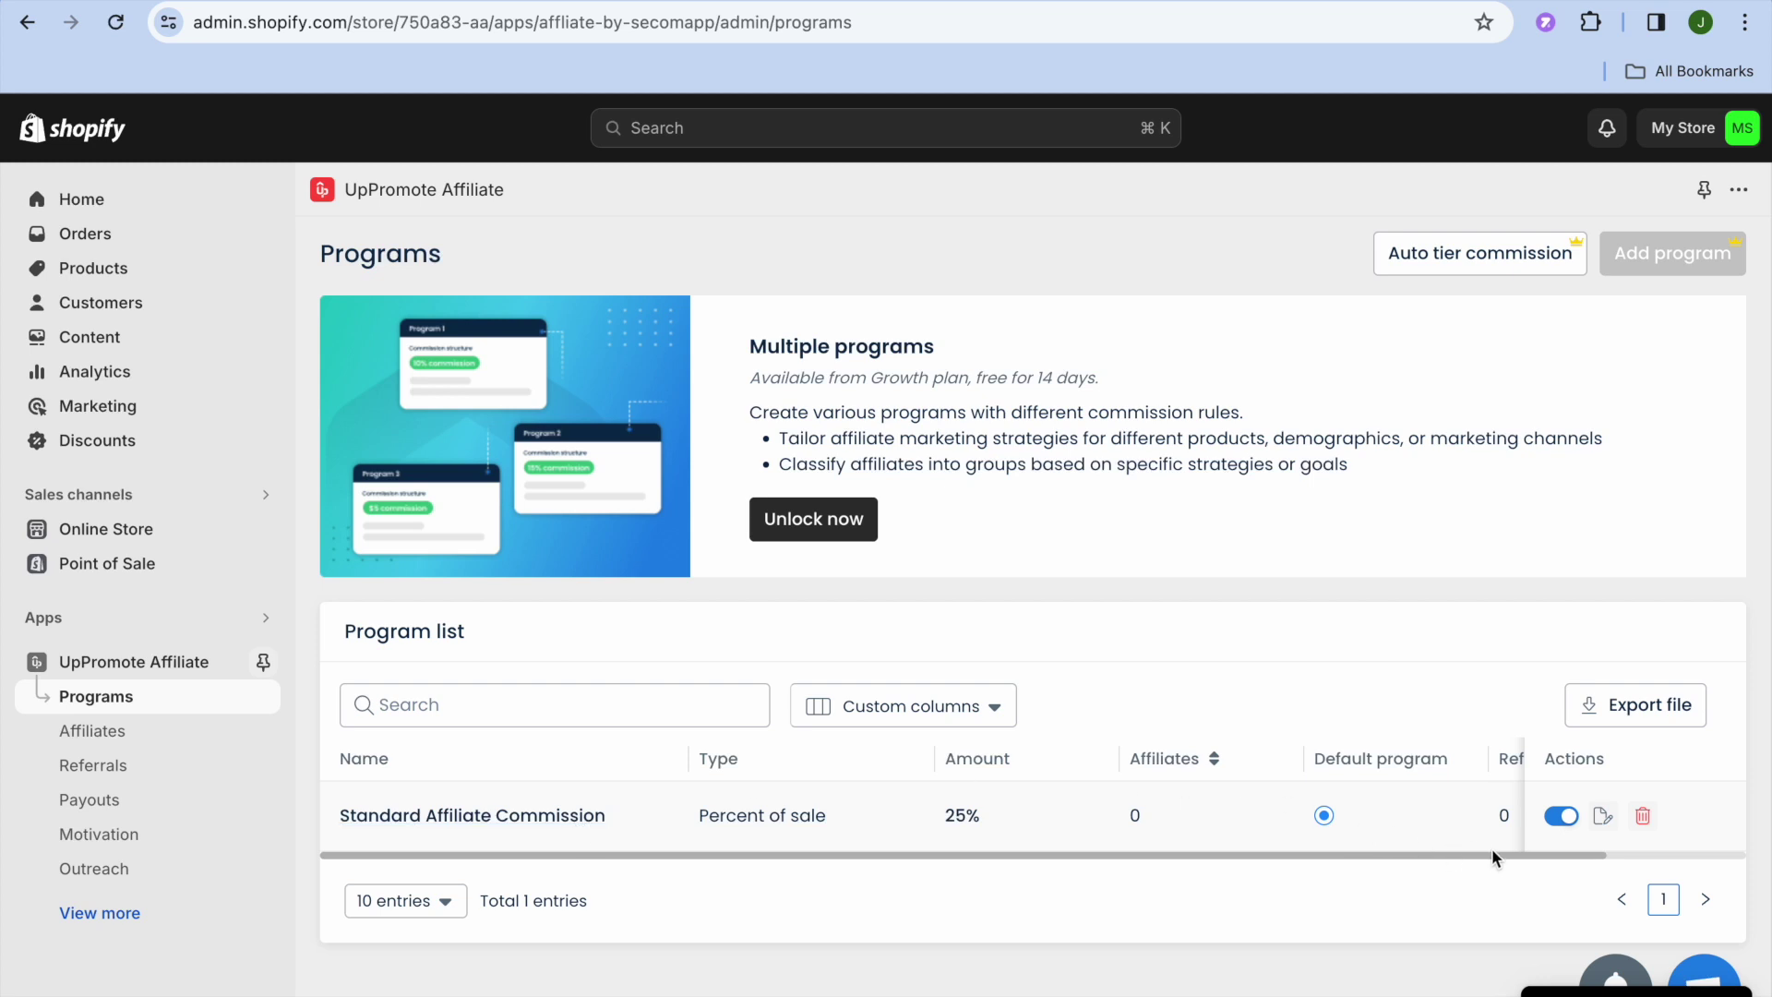
click(1602, 818)
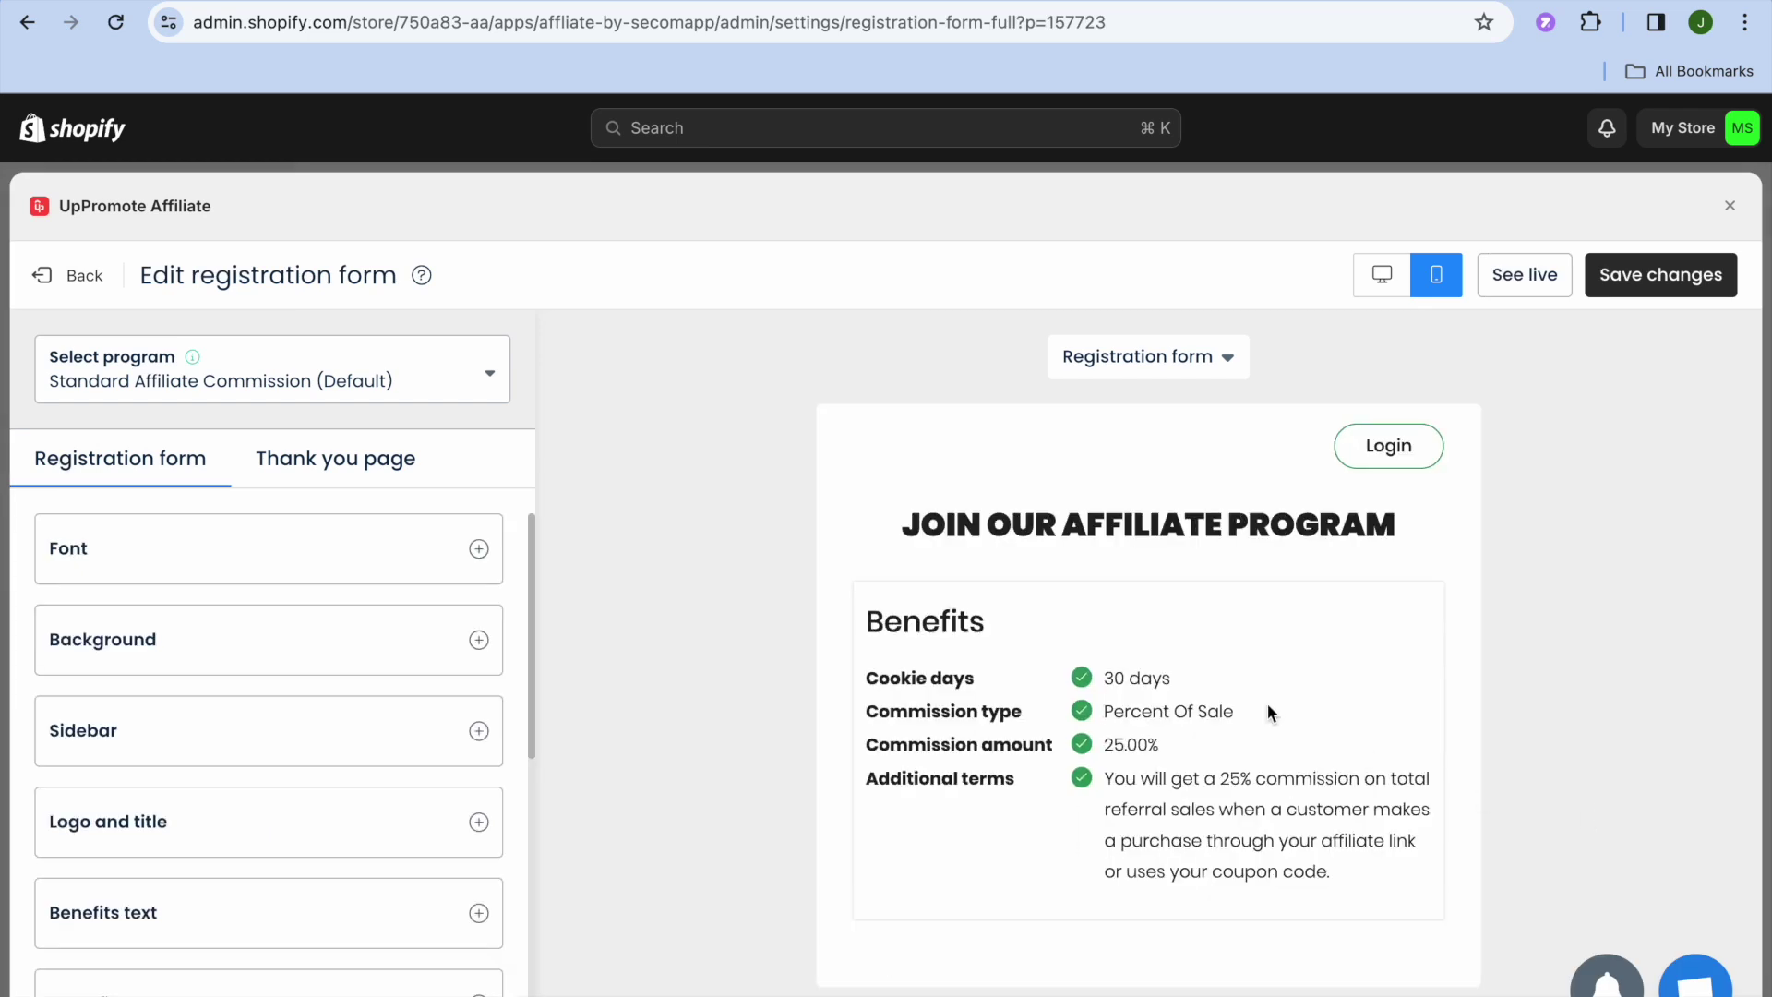
click(46, 279)
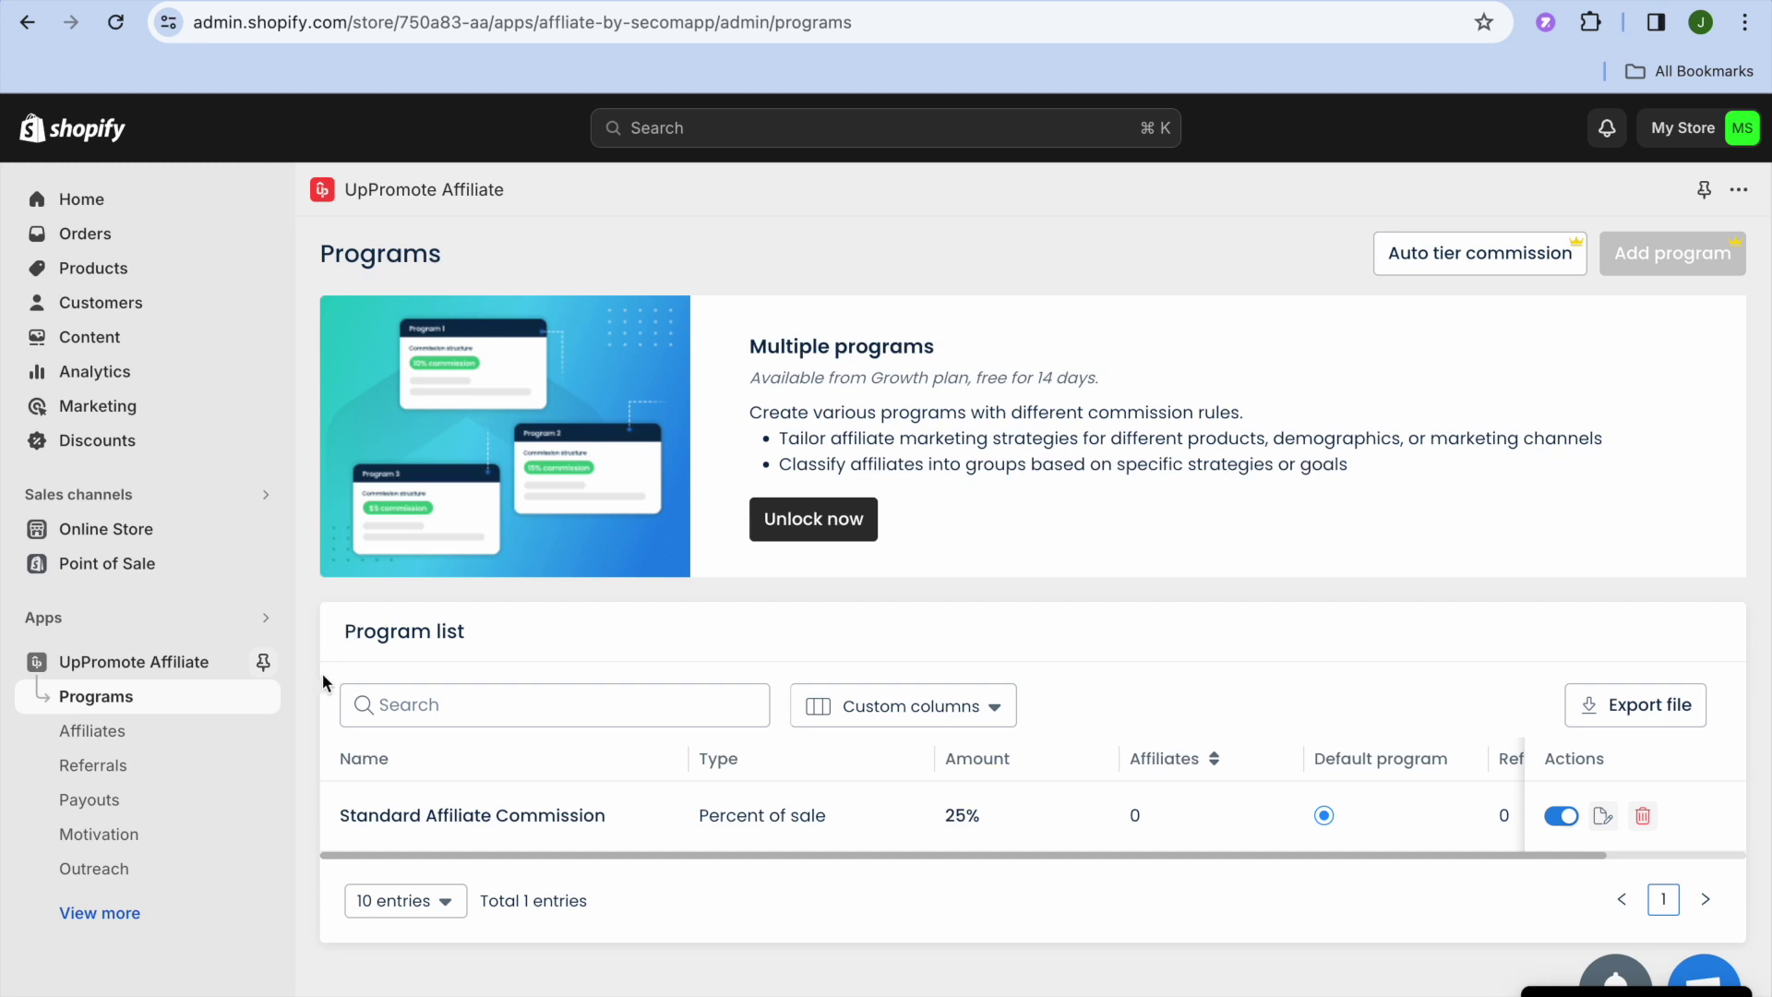
Step: Check which settings and account details the form for manually adding an affiliate asks for, and return to the affiliate list without adding one
click(196, 748)
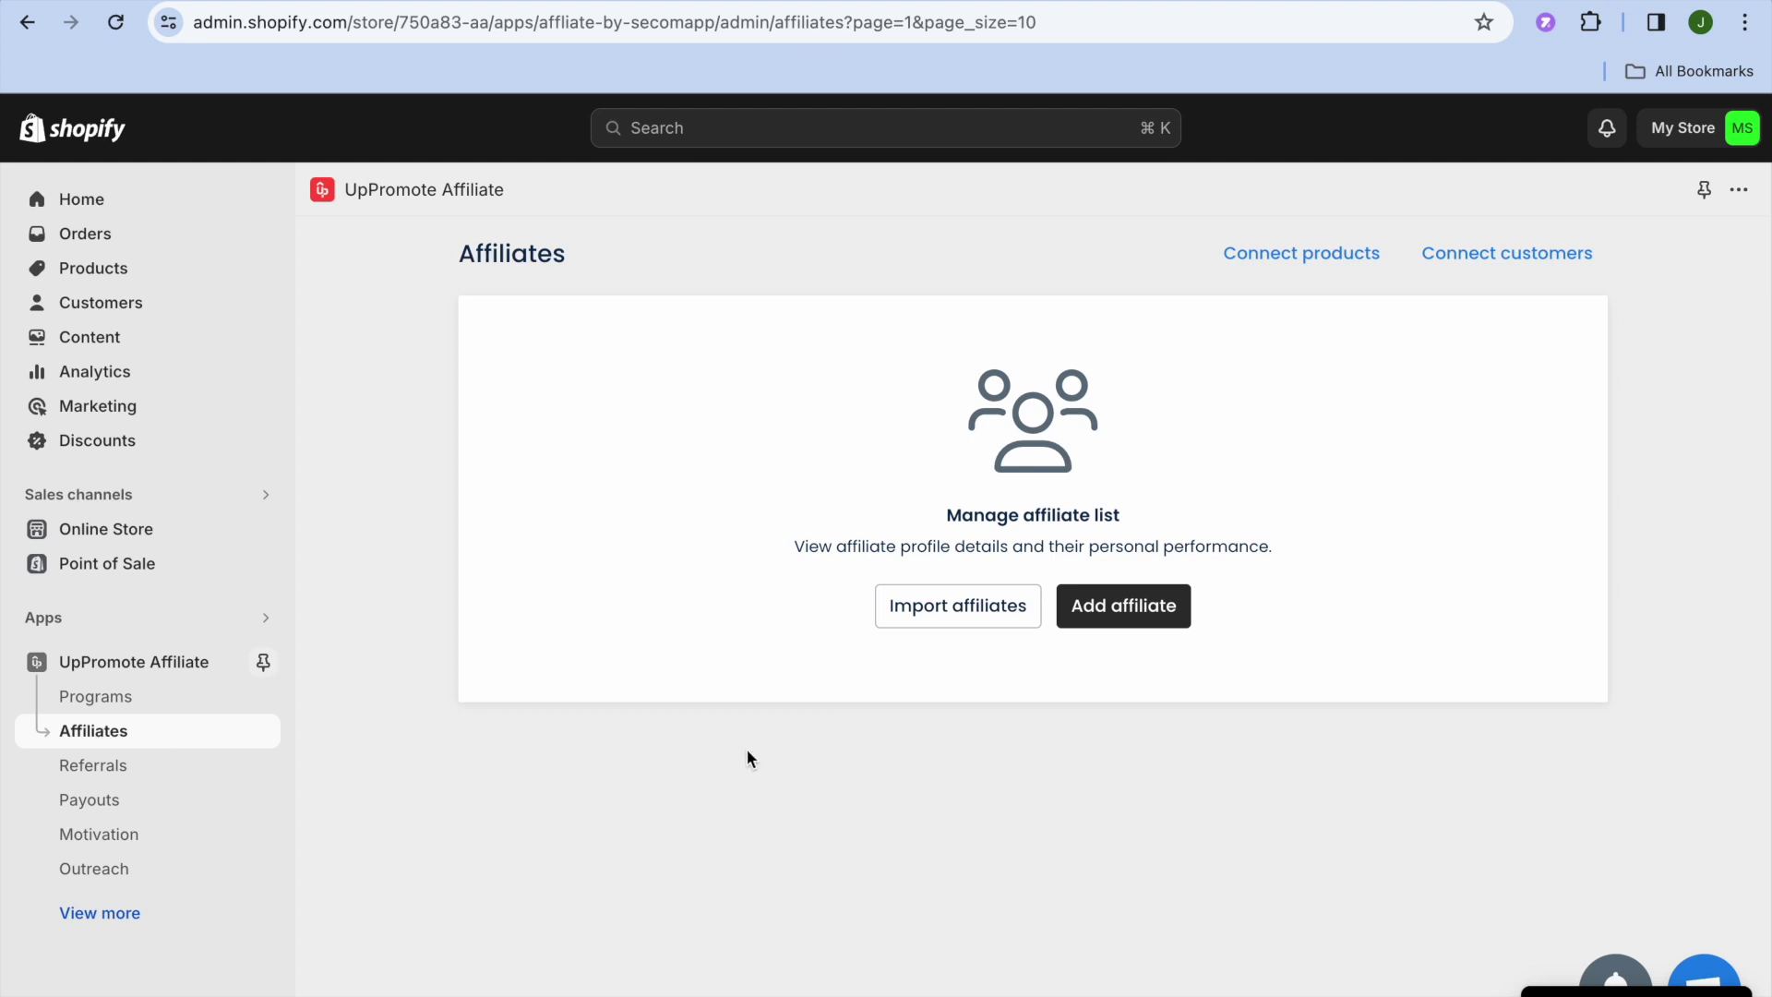
click(1156, 606)
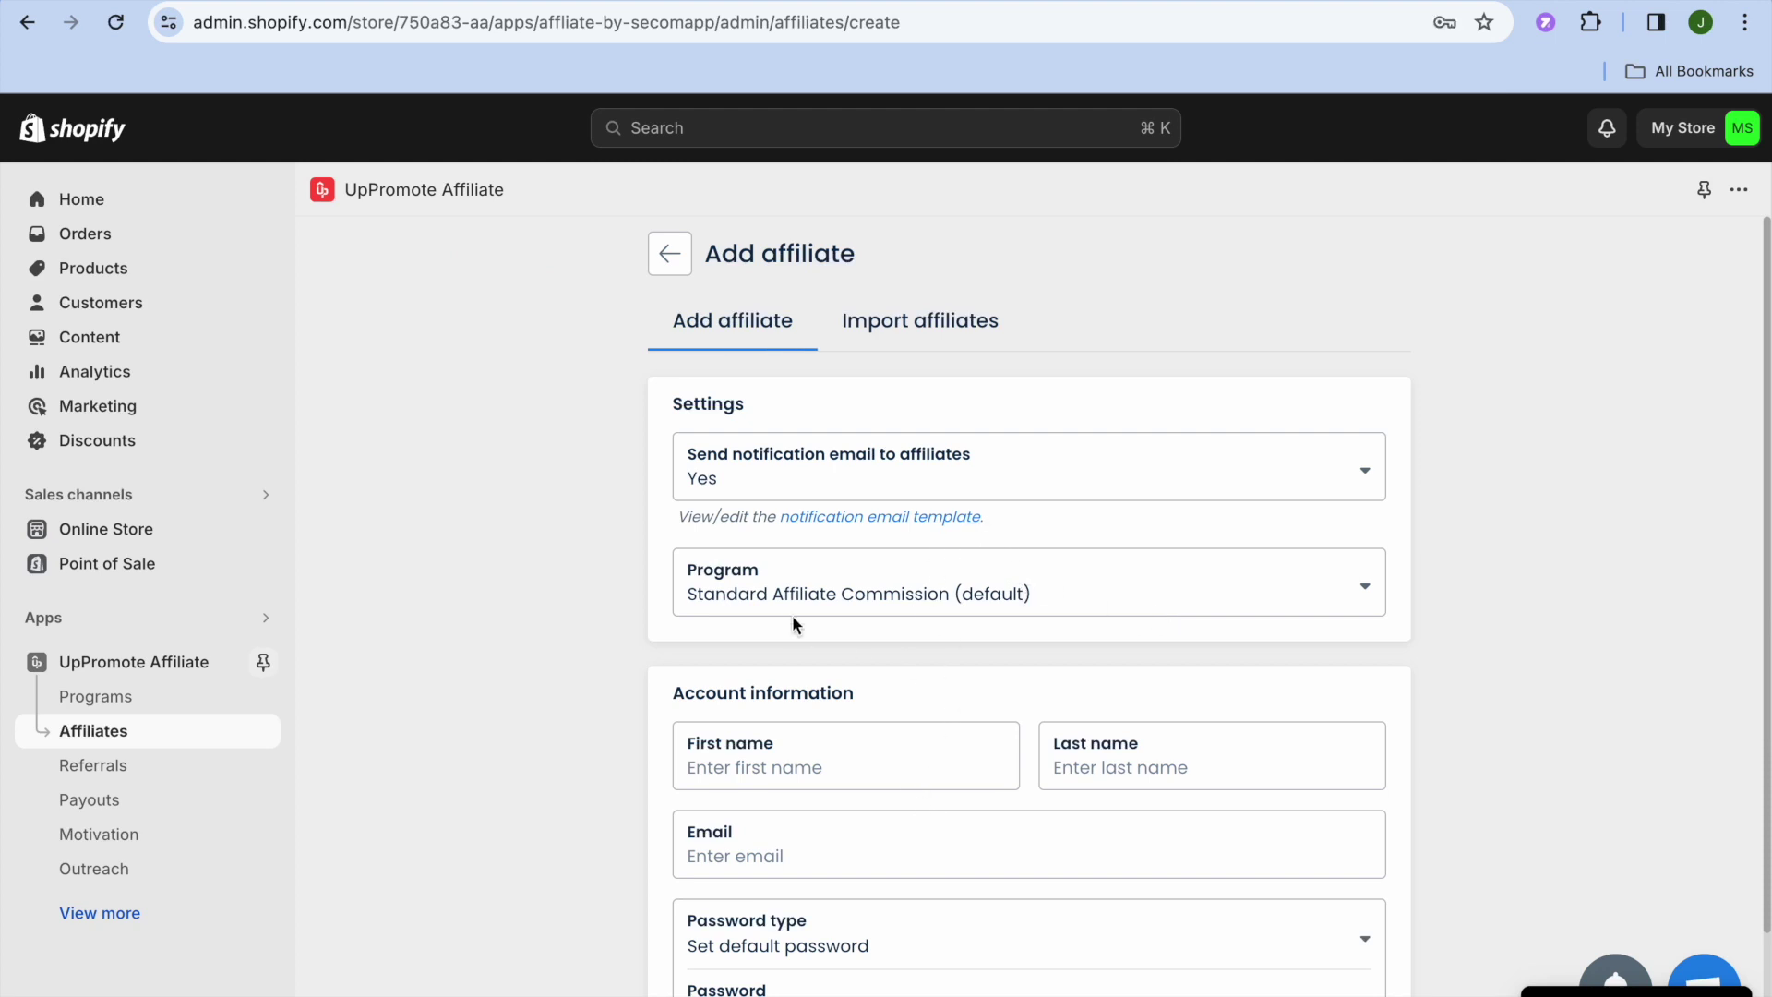
click(670, 253)
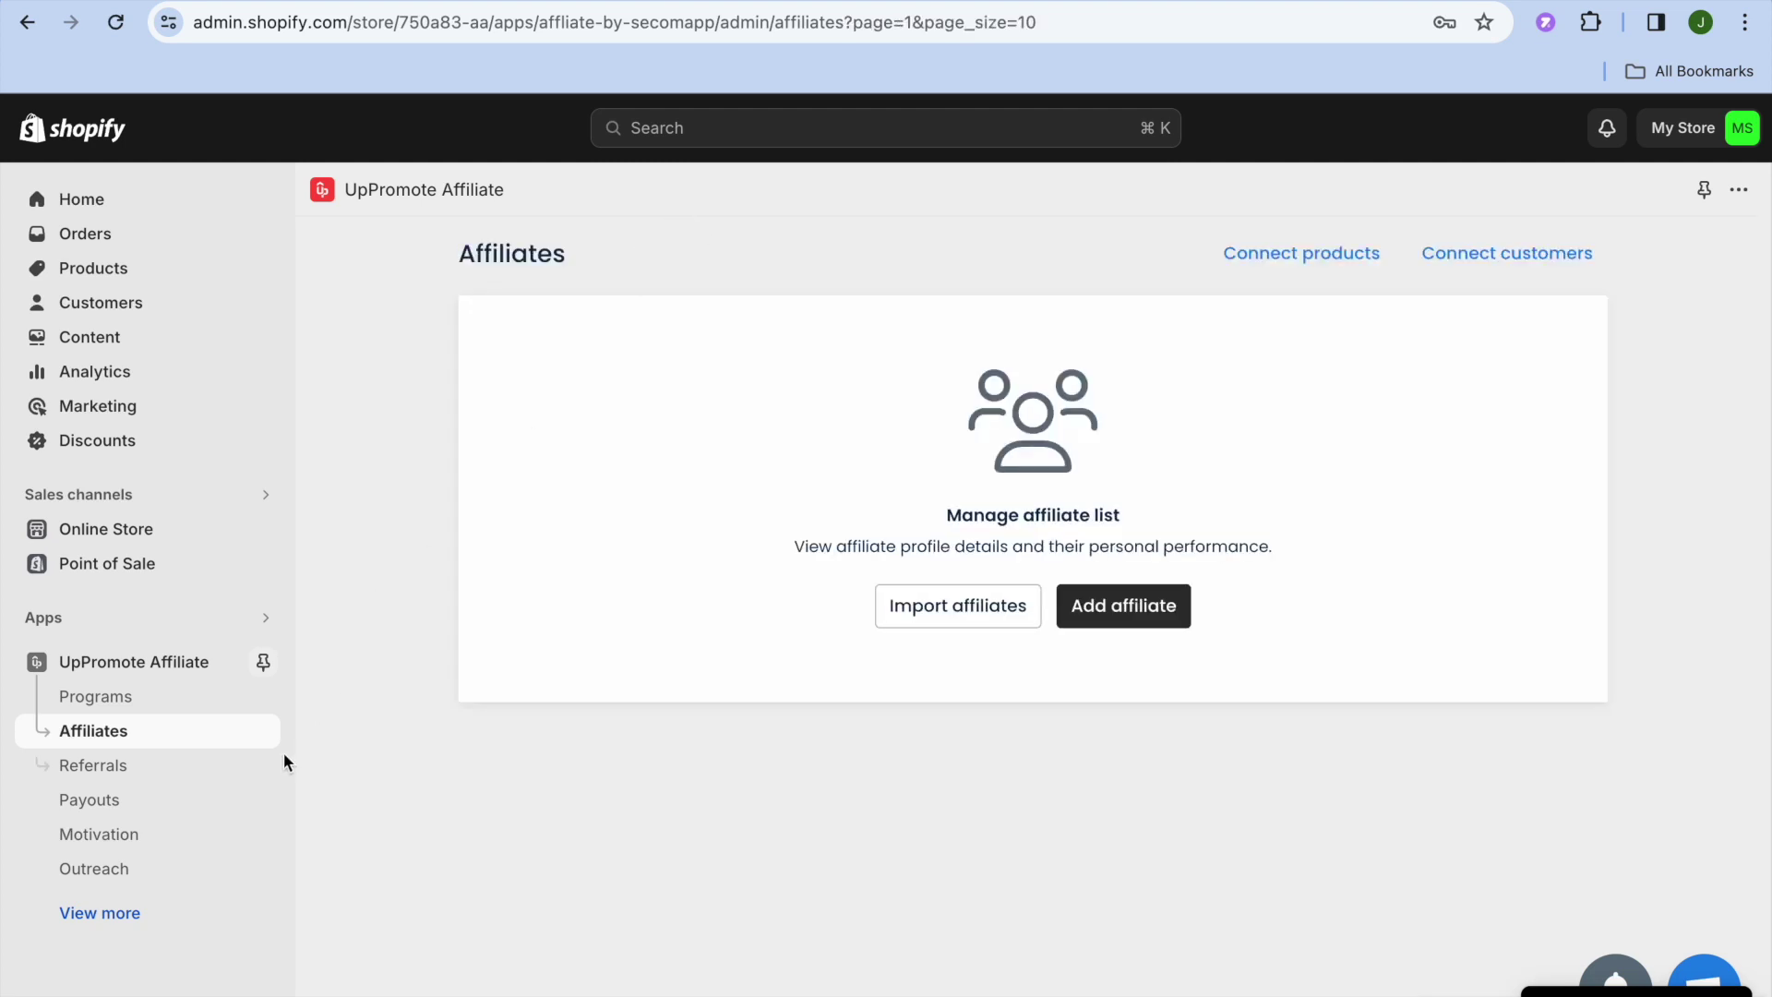
Step: Look at the manual payouts page and examine the affiliate recruitment and communication options under Outreach
click(177, 802)
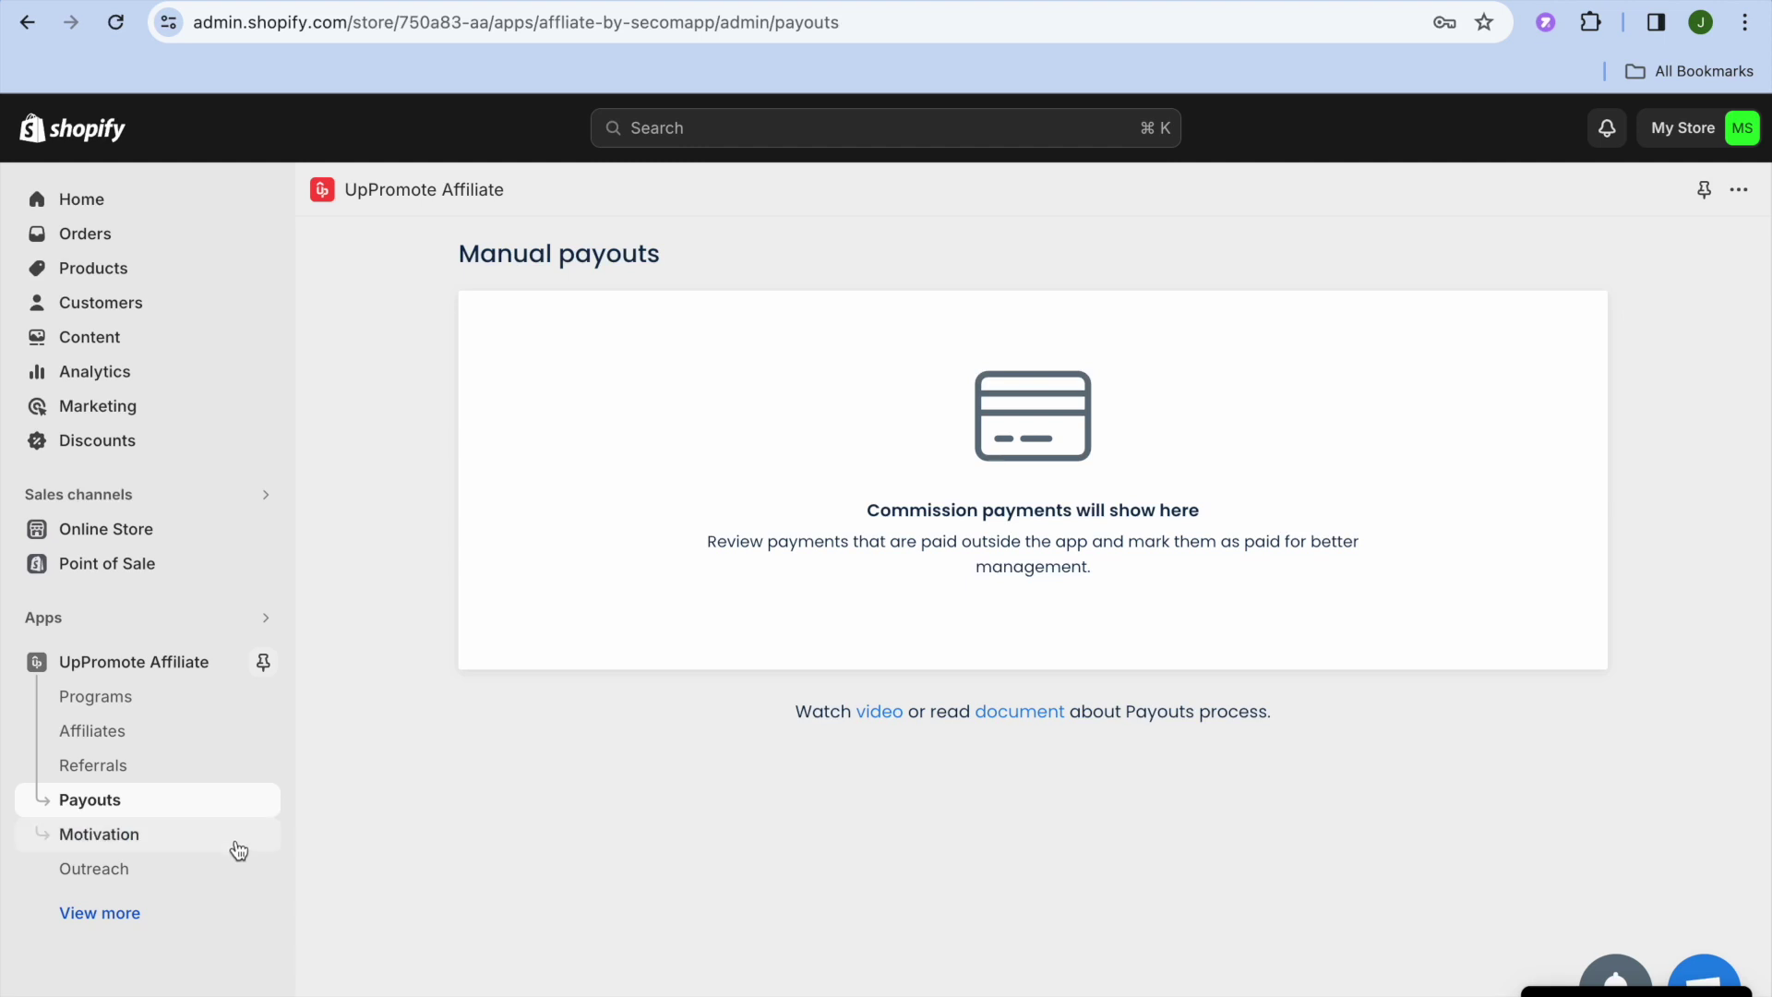
click(196, 868)
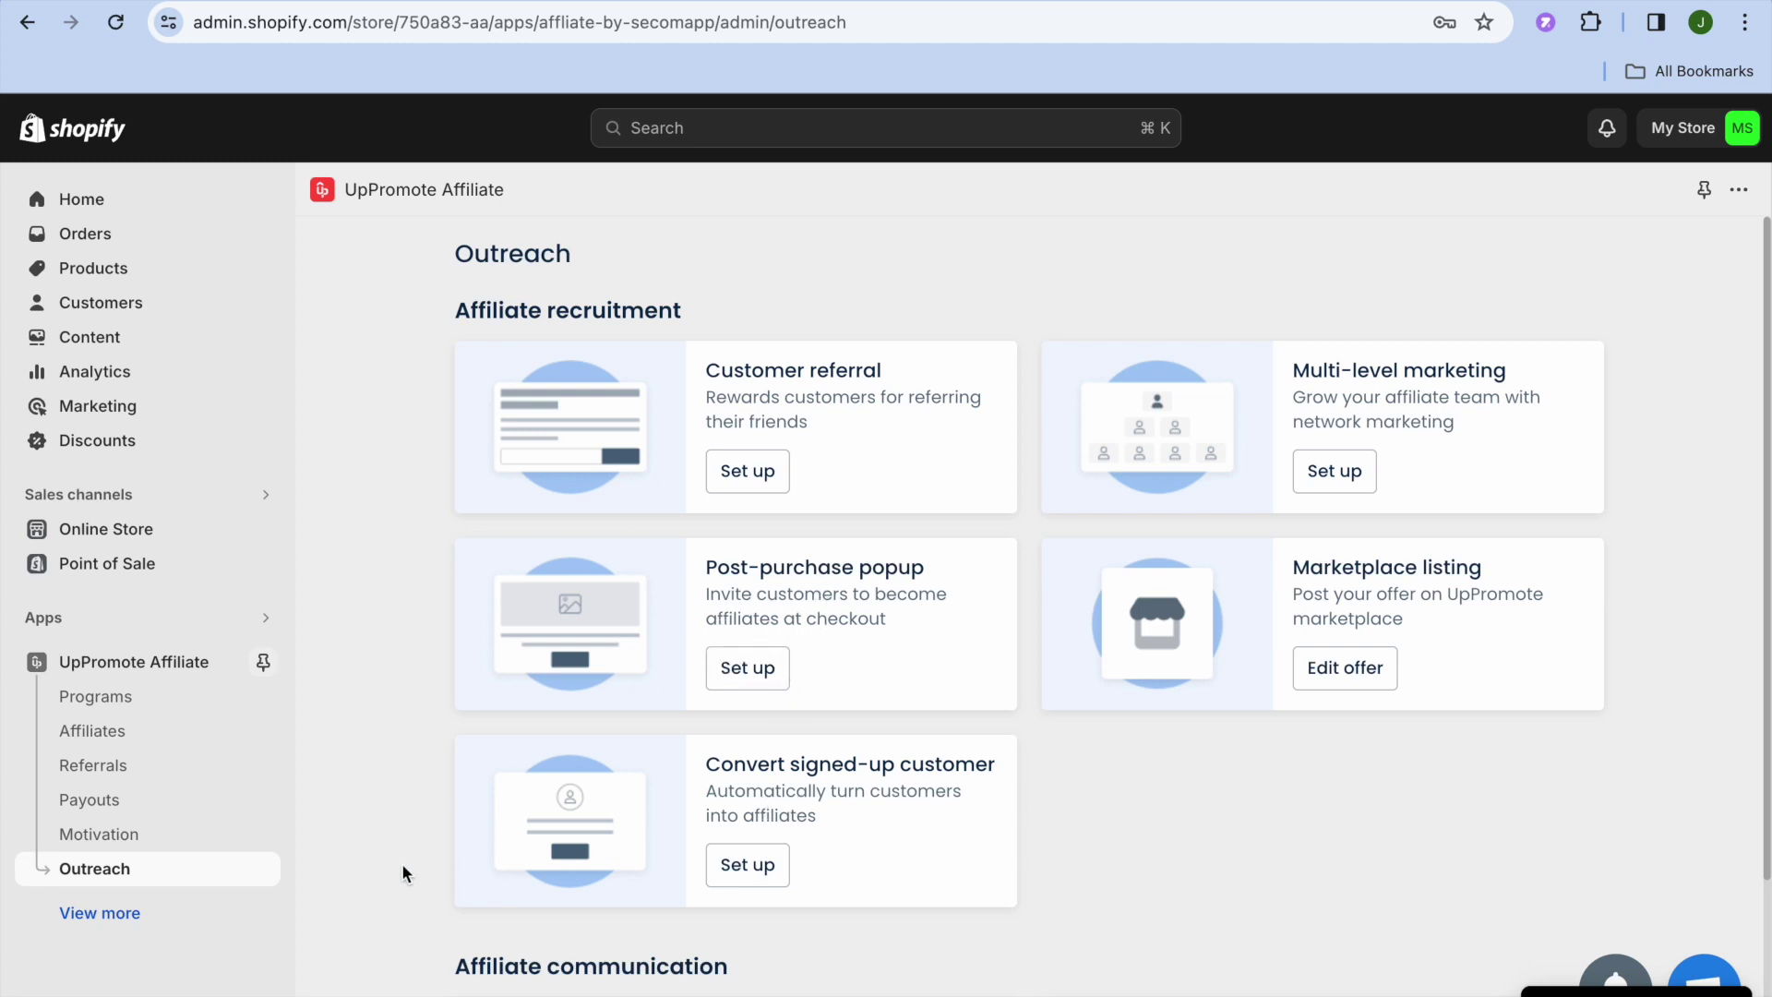
scroll(402, 868, down, 5)
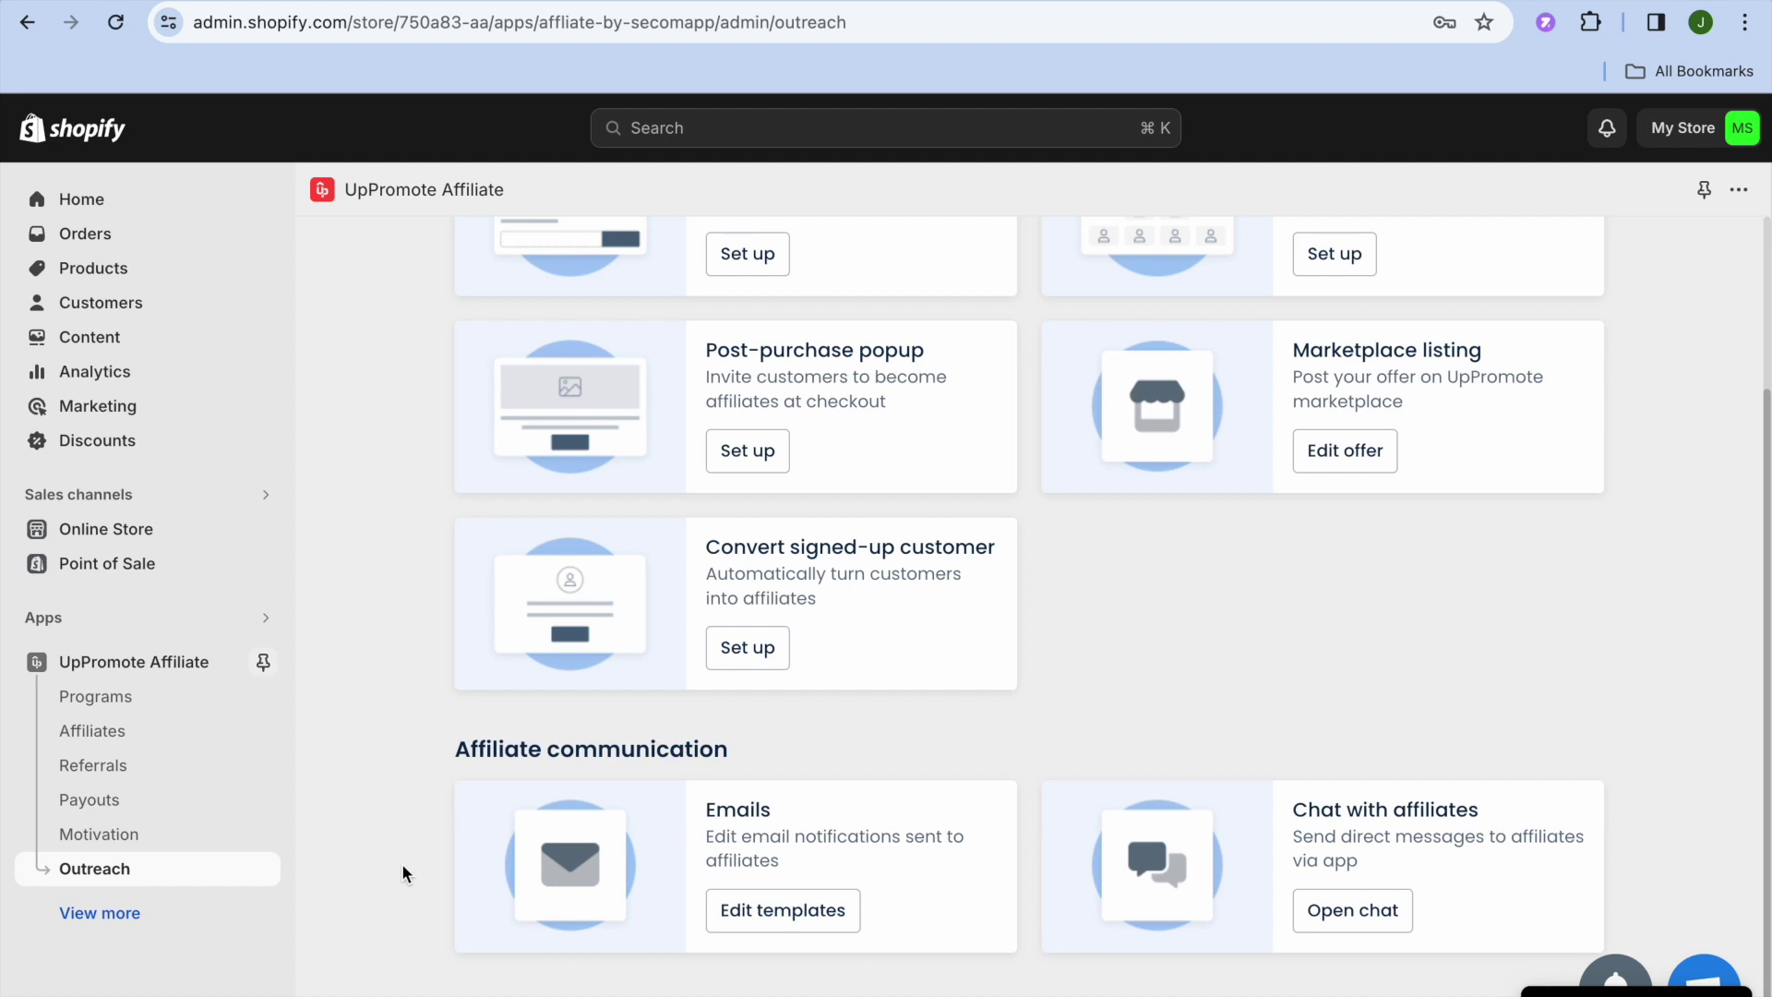